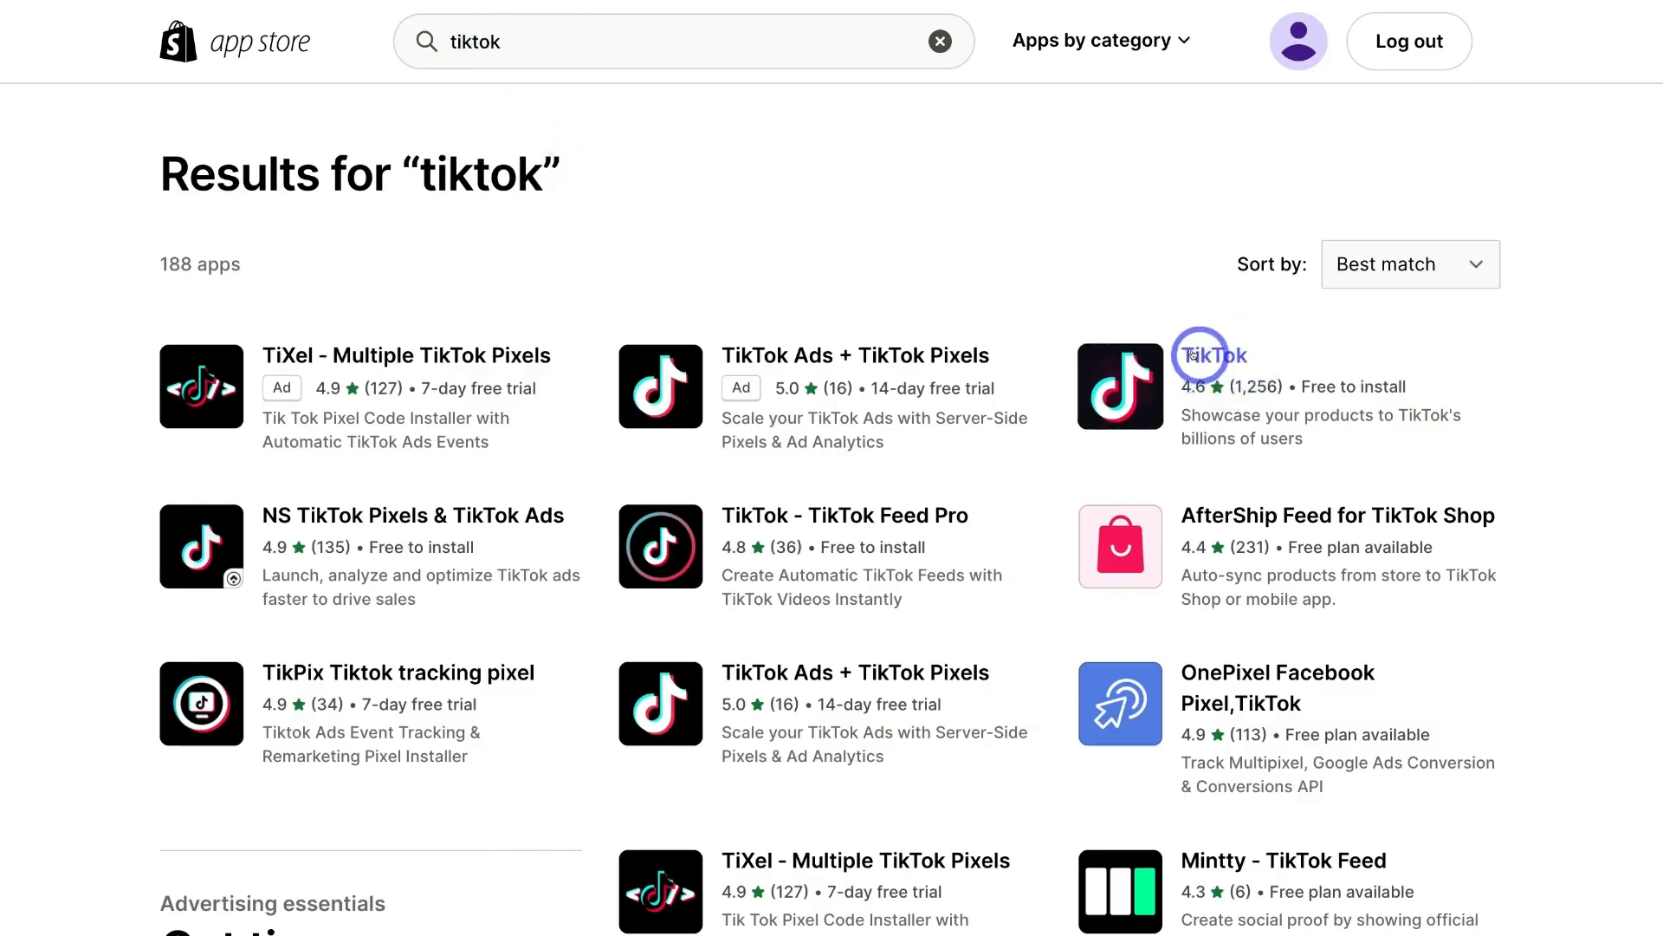
Open the free TikTok app listing from the tiktok search results.
click(1202, 356)
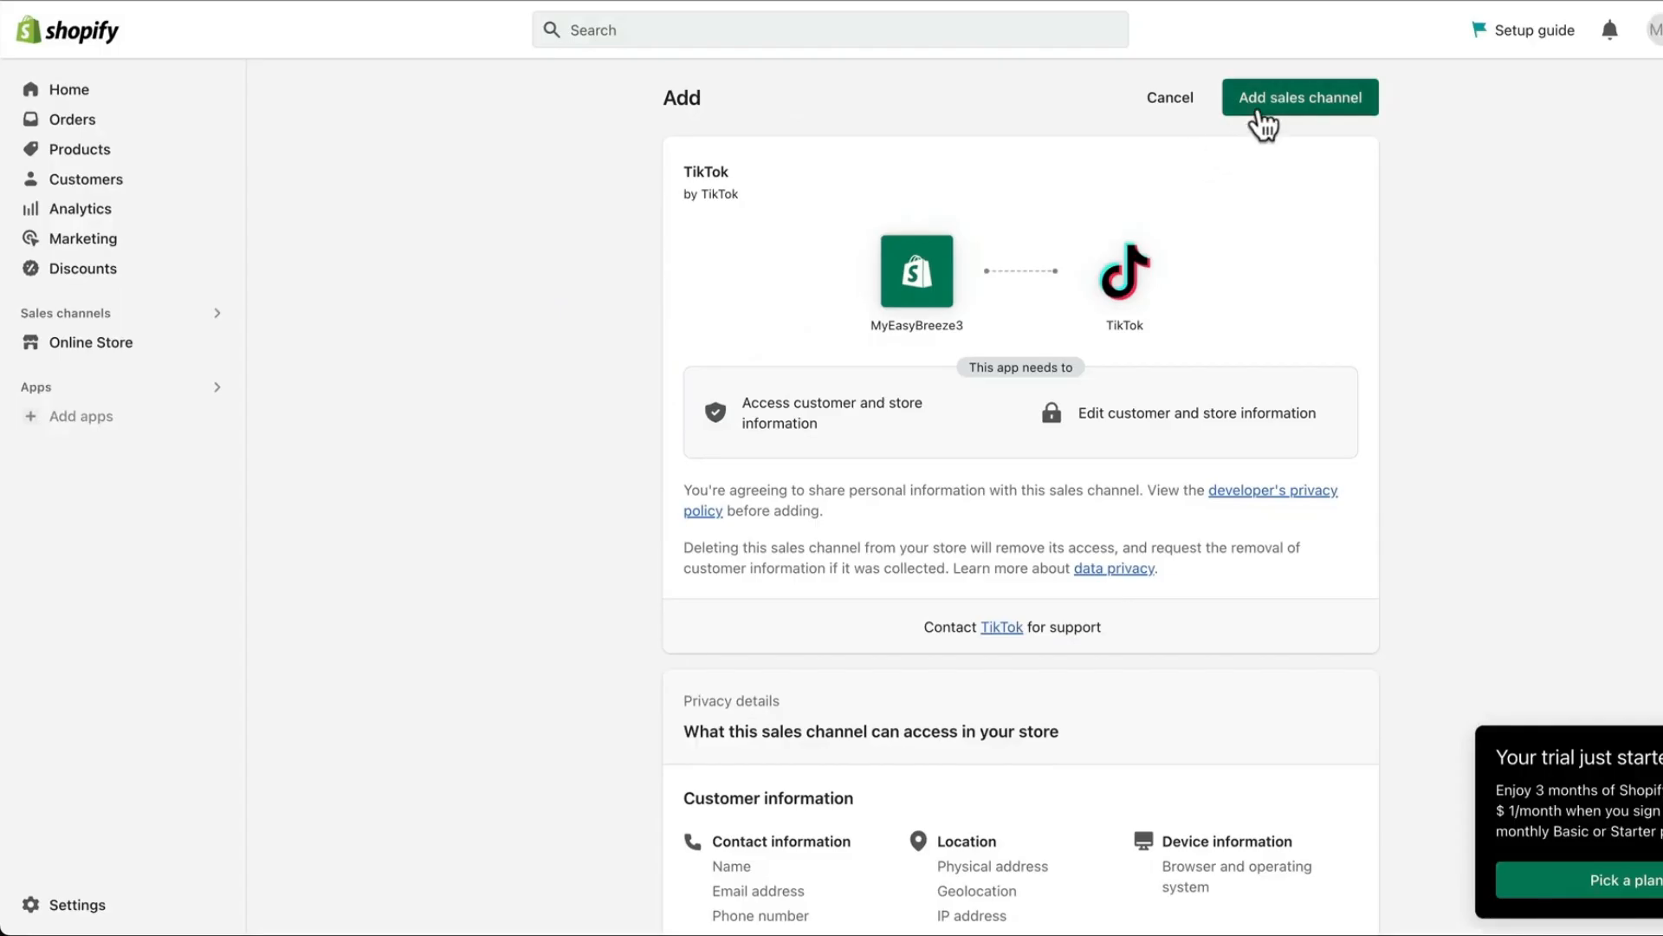
Add TikTok as a sales channel and choose to create a new TikTok For Business account.
click(1262, 122)
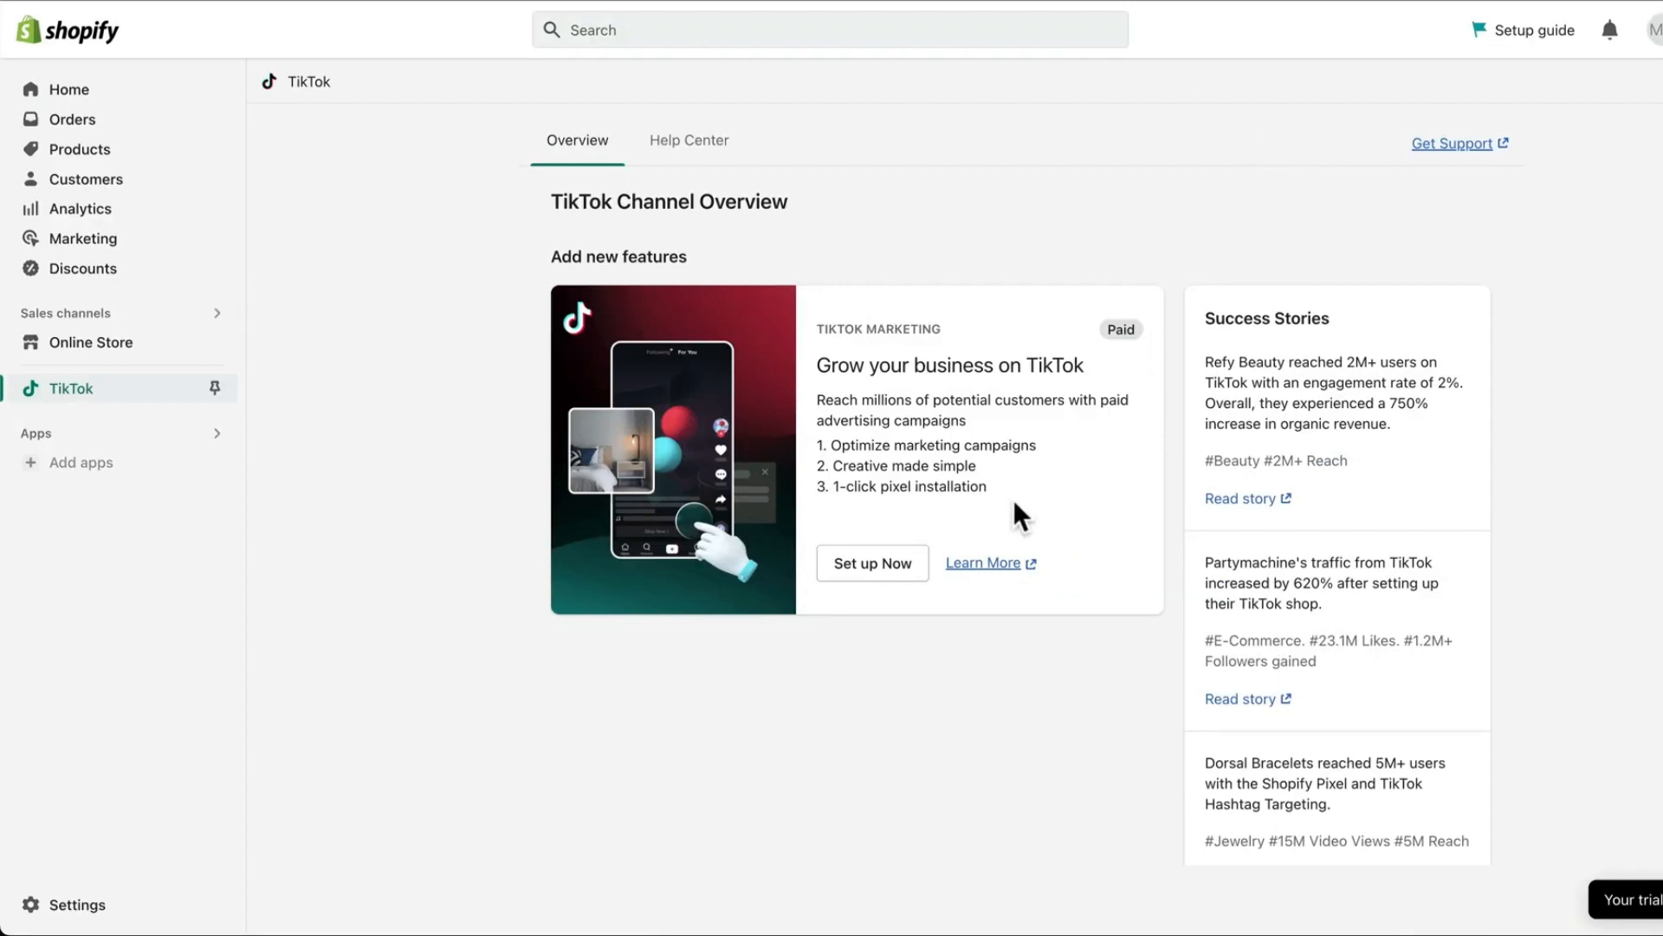
click(879, 565)
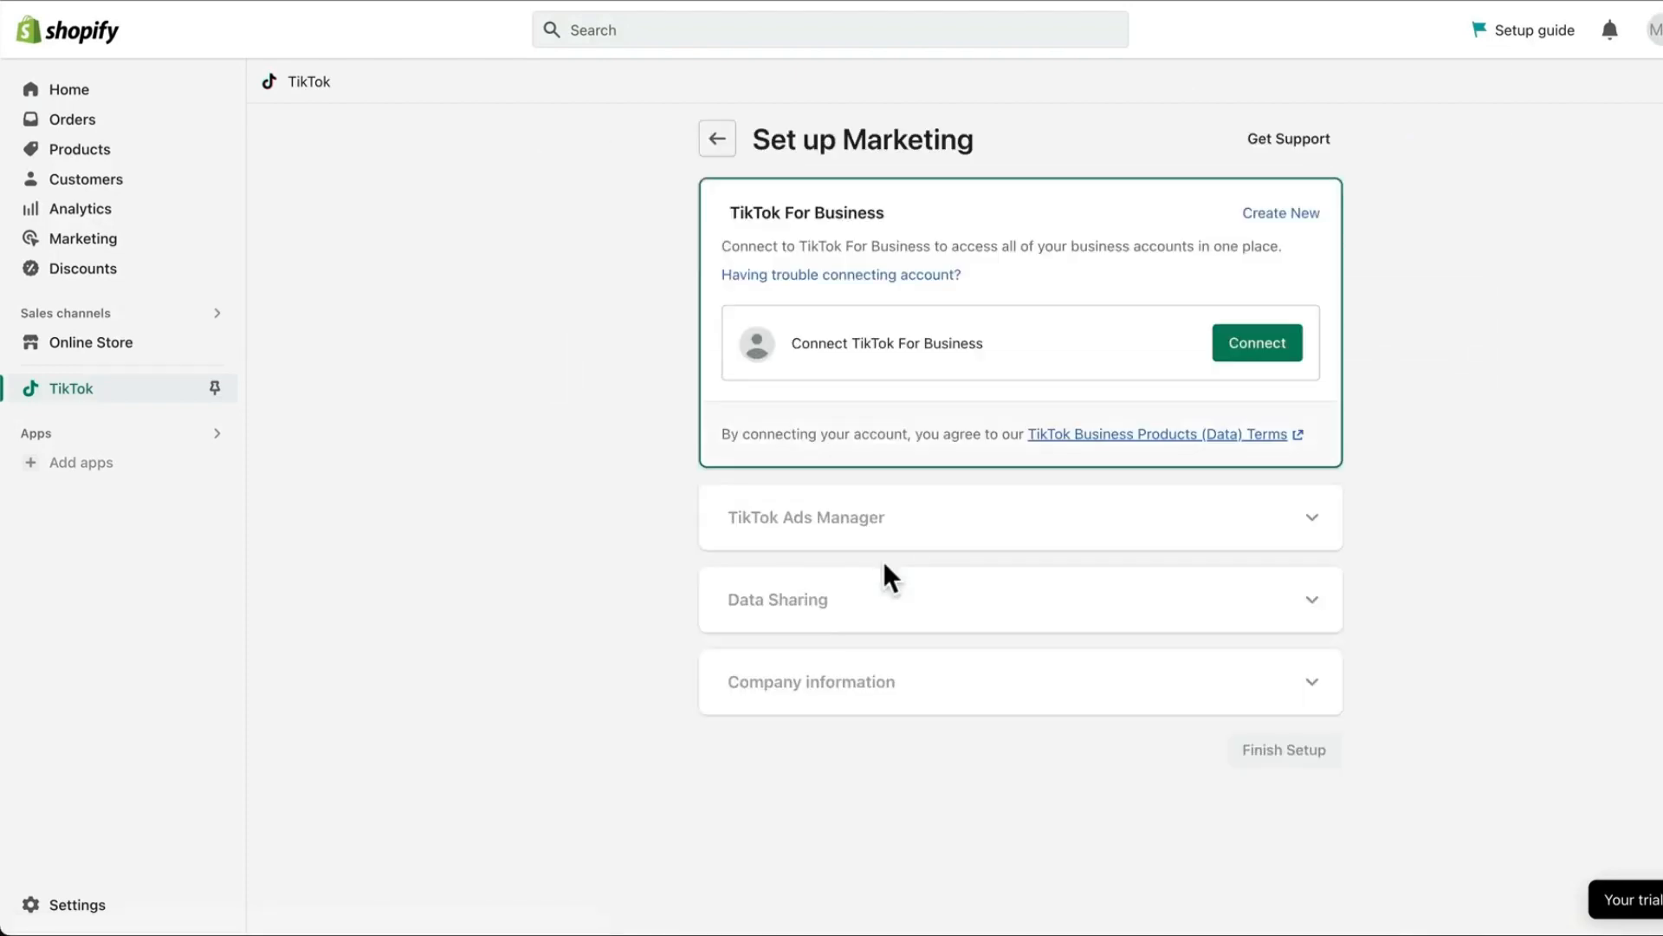
click(1285, 220)
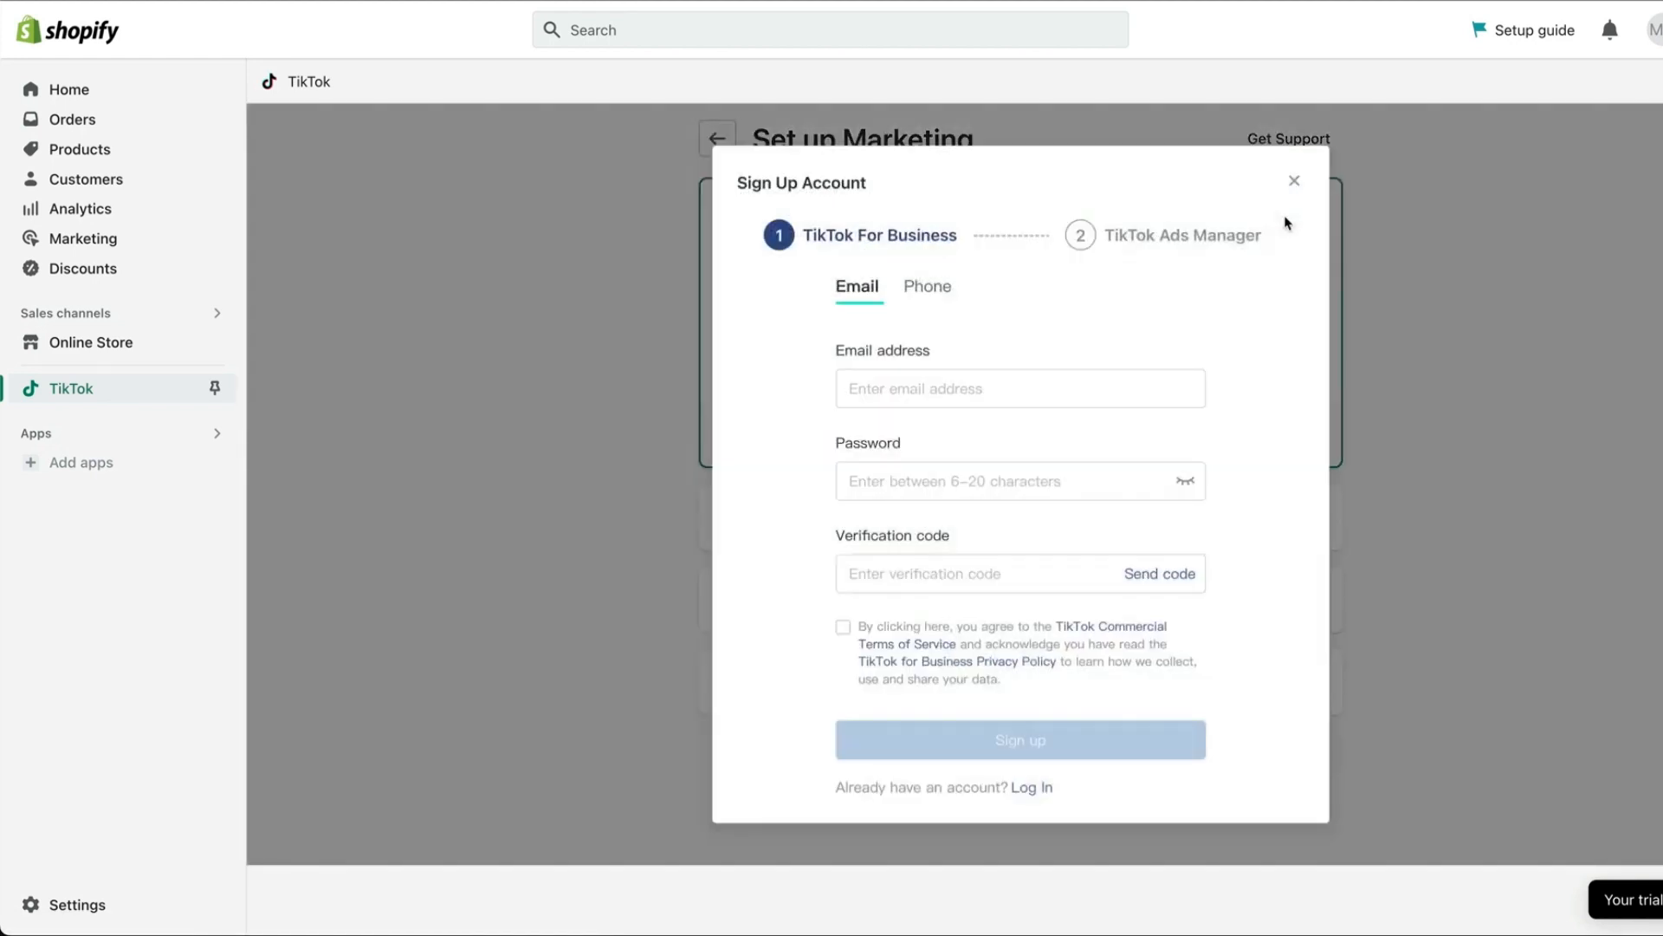
Sign up with the emailed verification code, accept the terms, and connect the account to Shopify.
click(1163, 575)
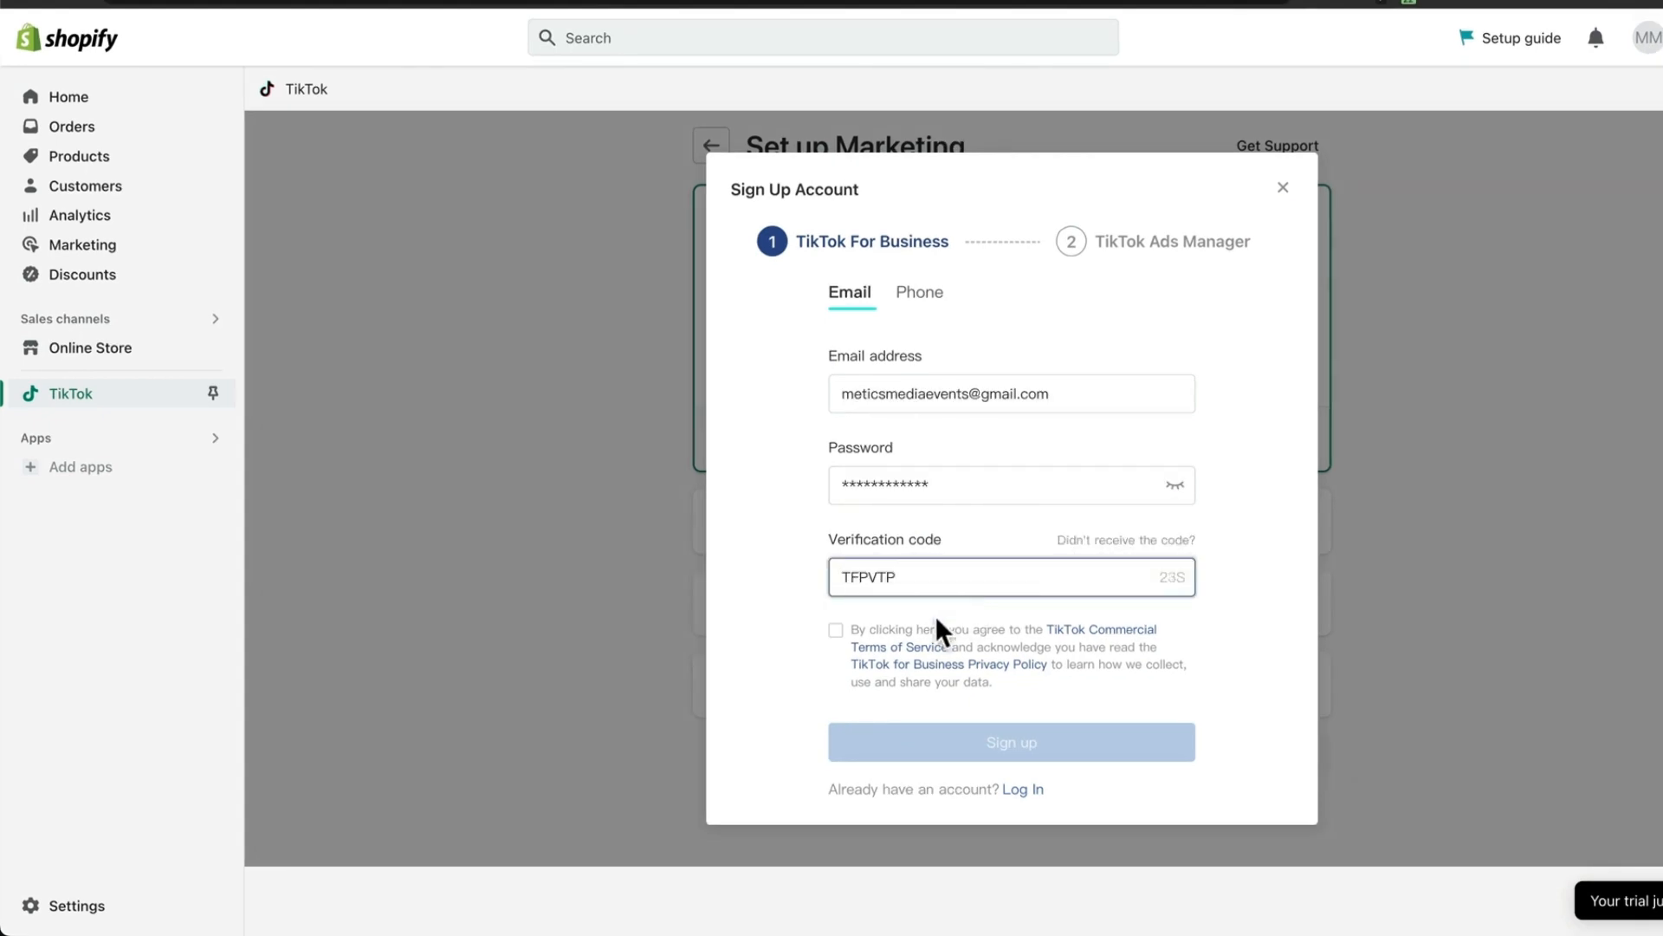
click(835, 630)
click(1019, 742)
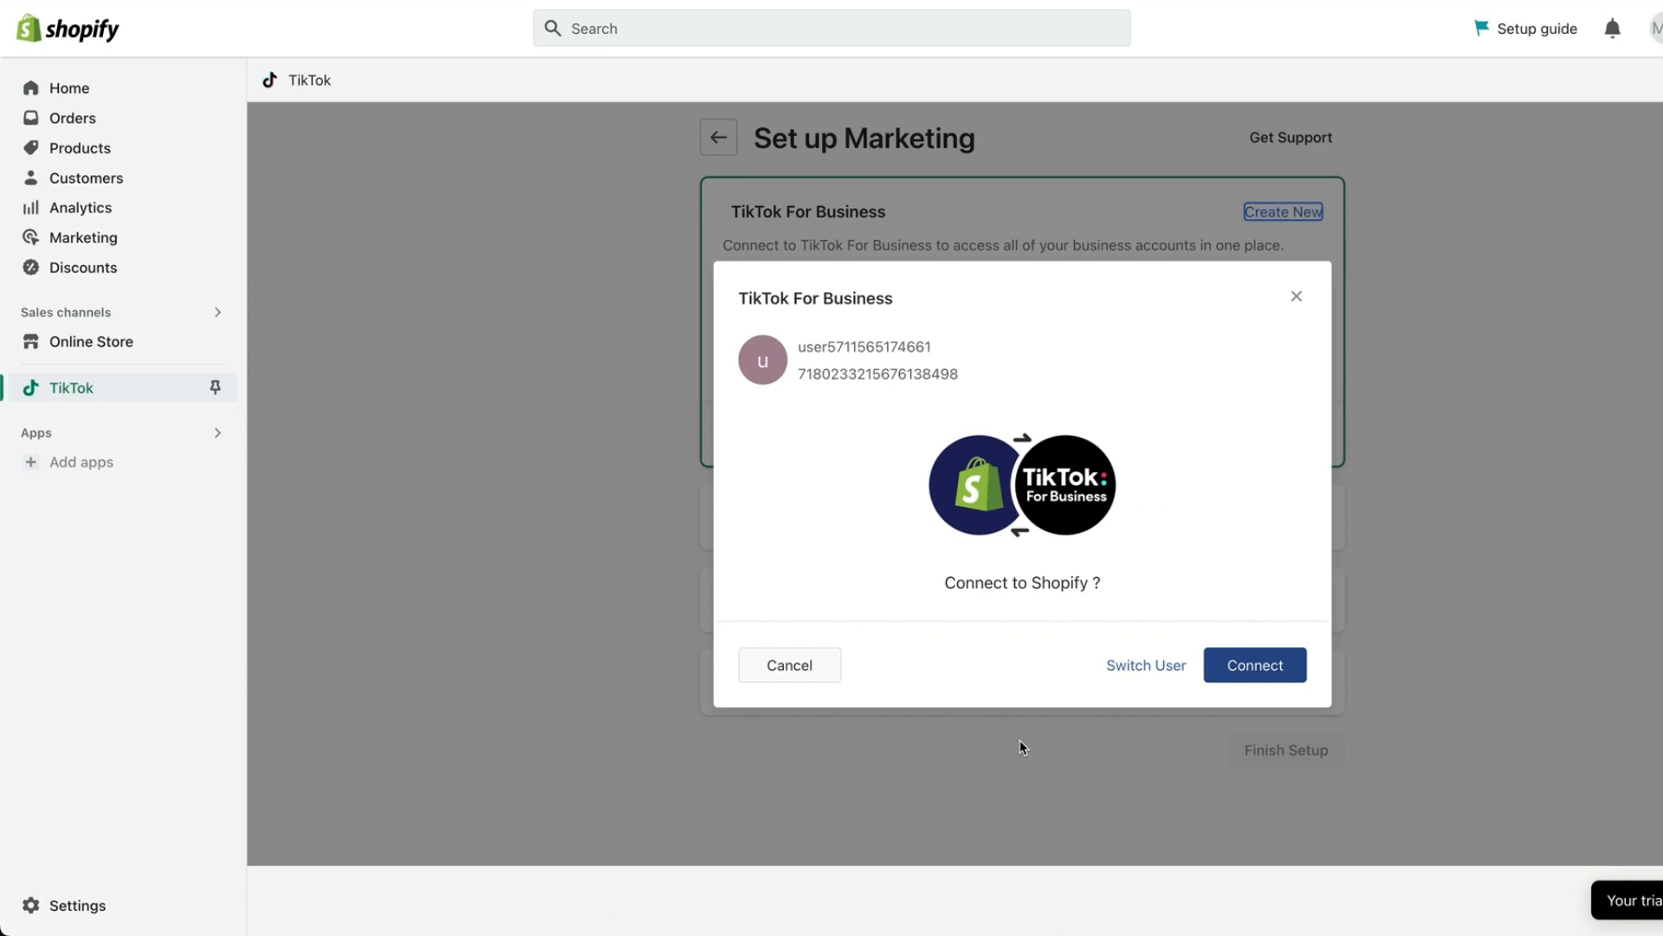
click(1229, 673)
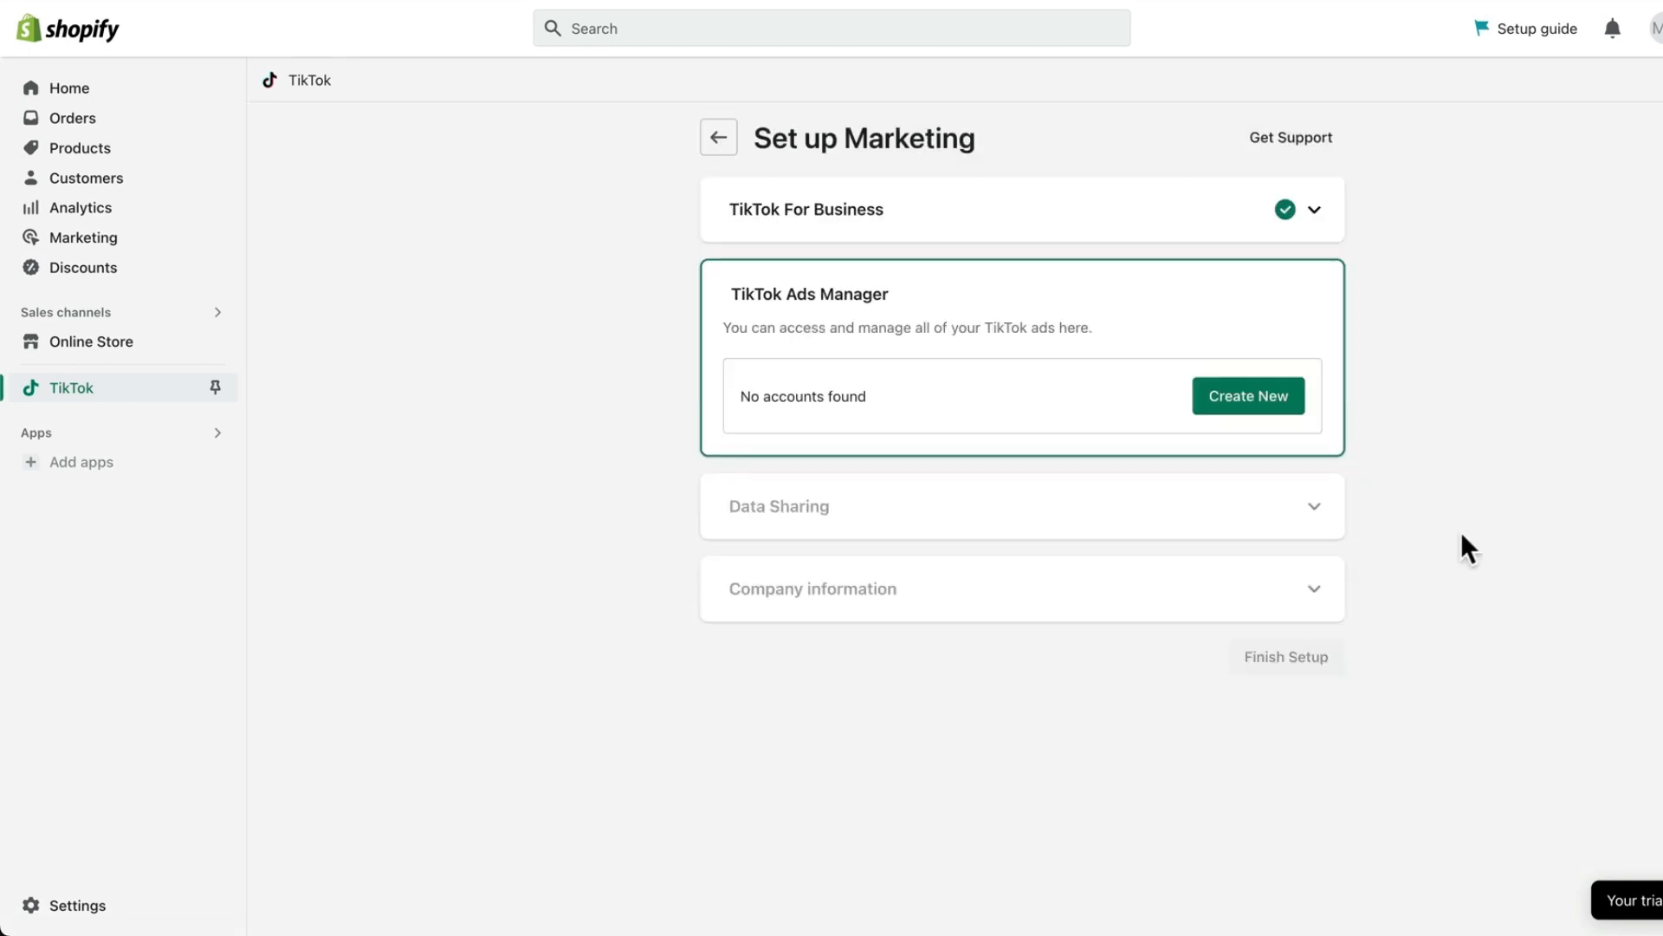
Create a United States TikTok Ads Manager account for MyEasyBreeze with the business phone number.
click(1288, 412)
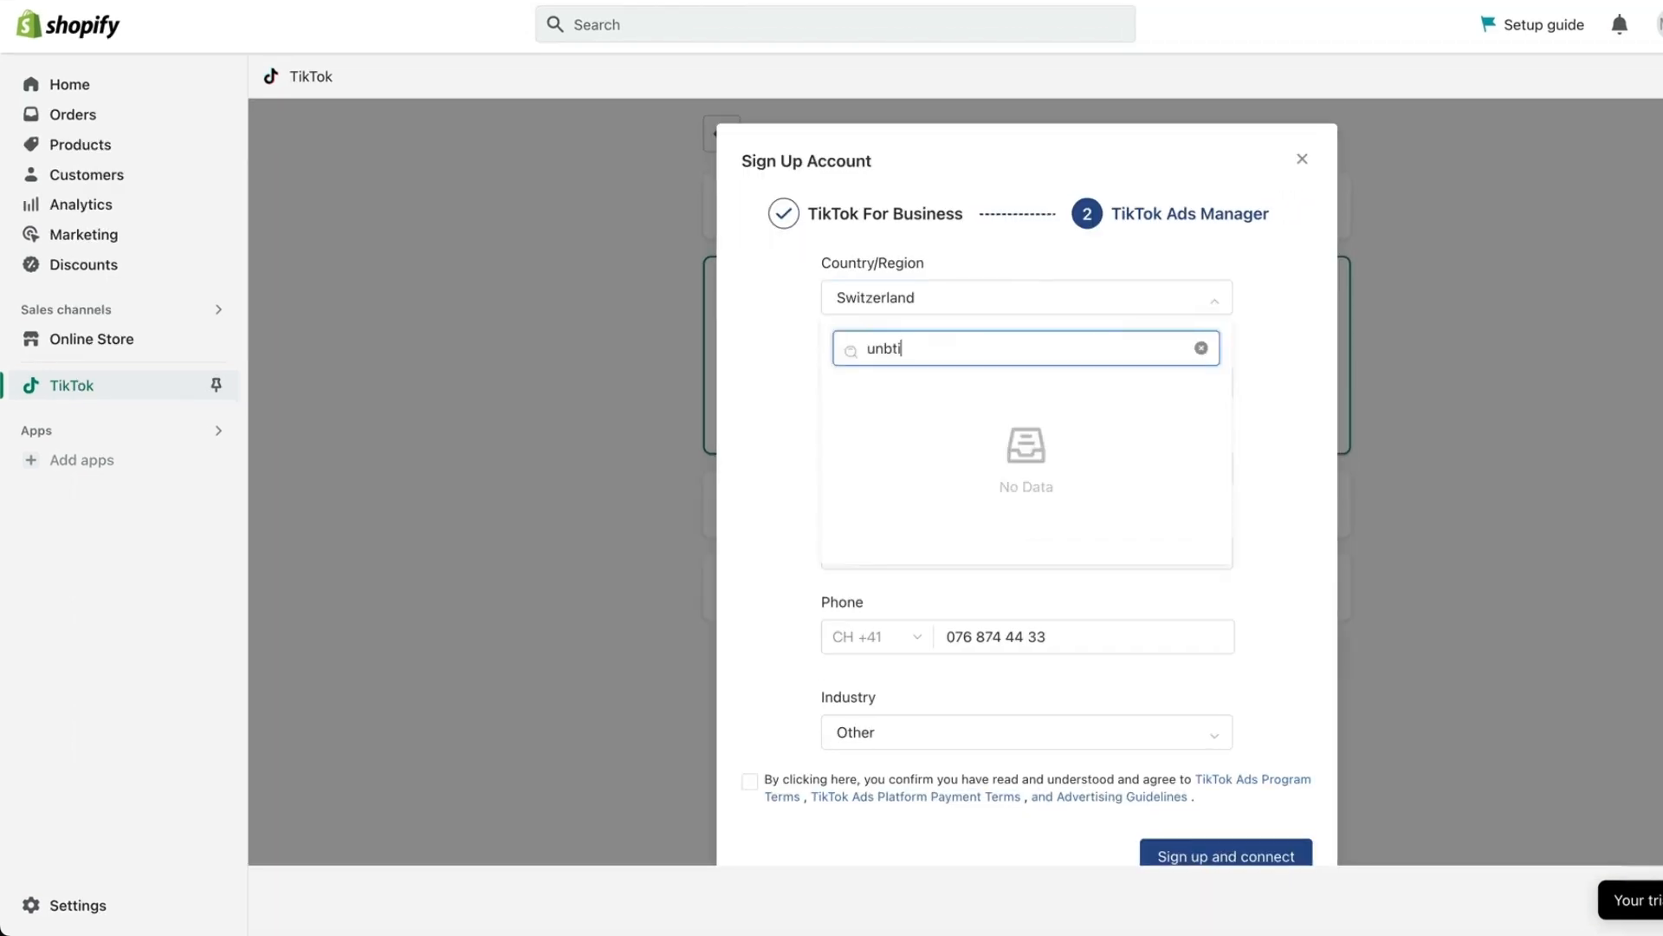
key(BackSpace)
key(BackSpace)
key(BackSpace)
text(ited)
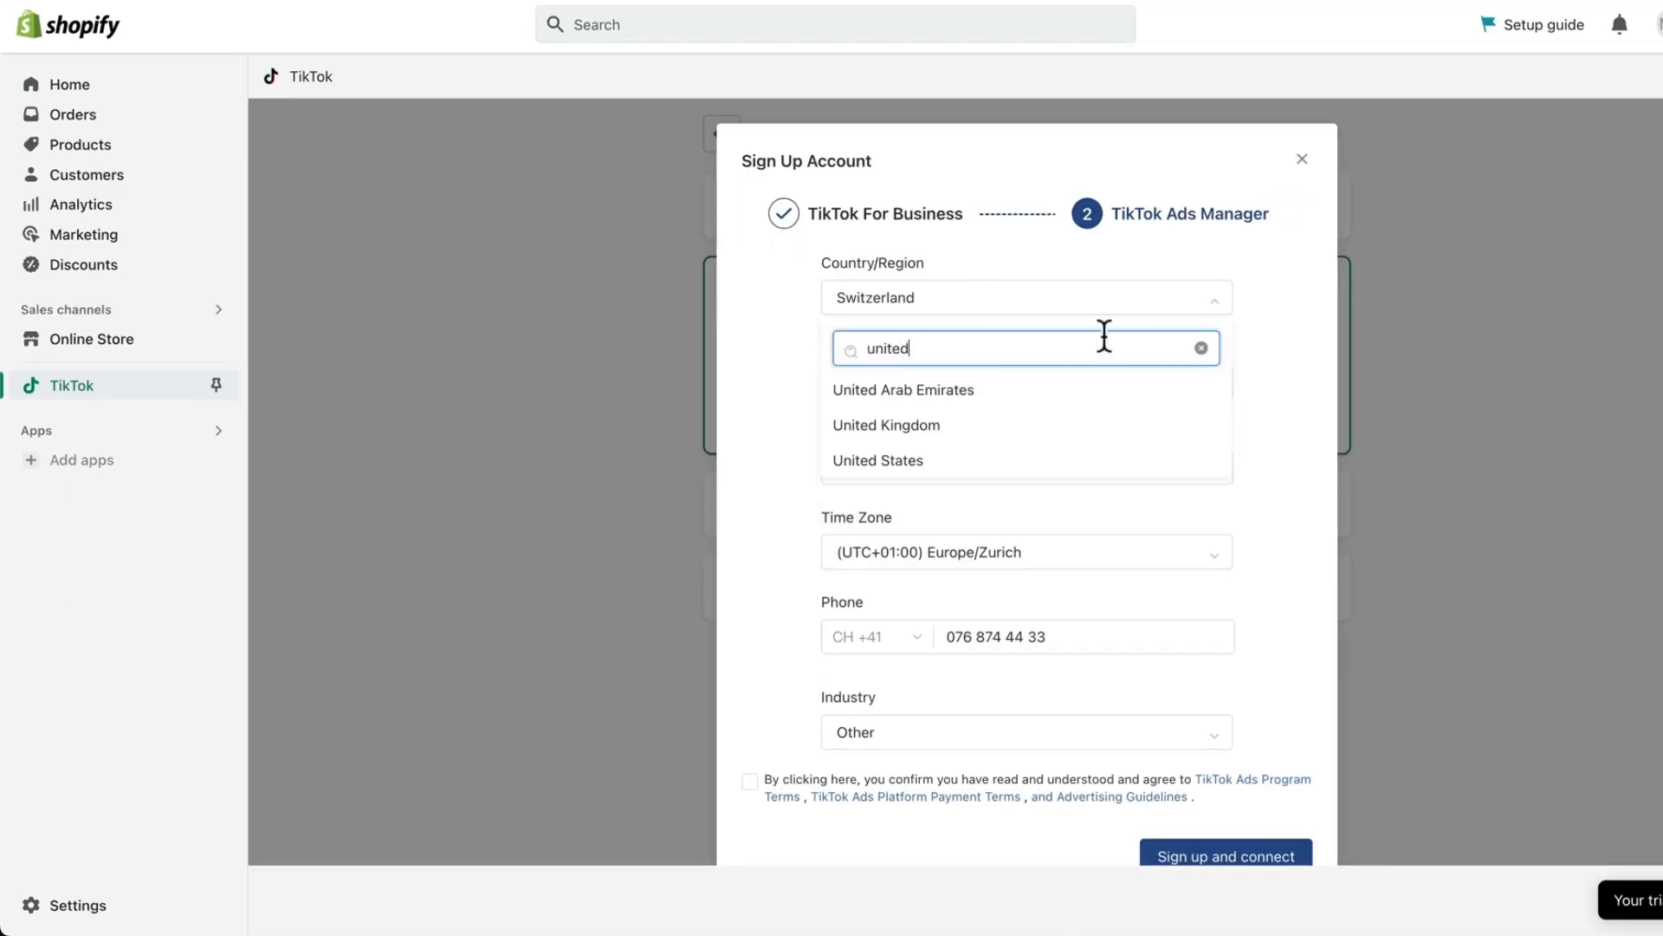
click(1031, 460)
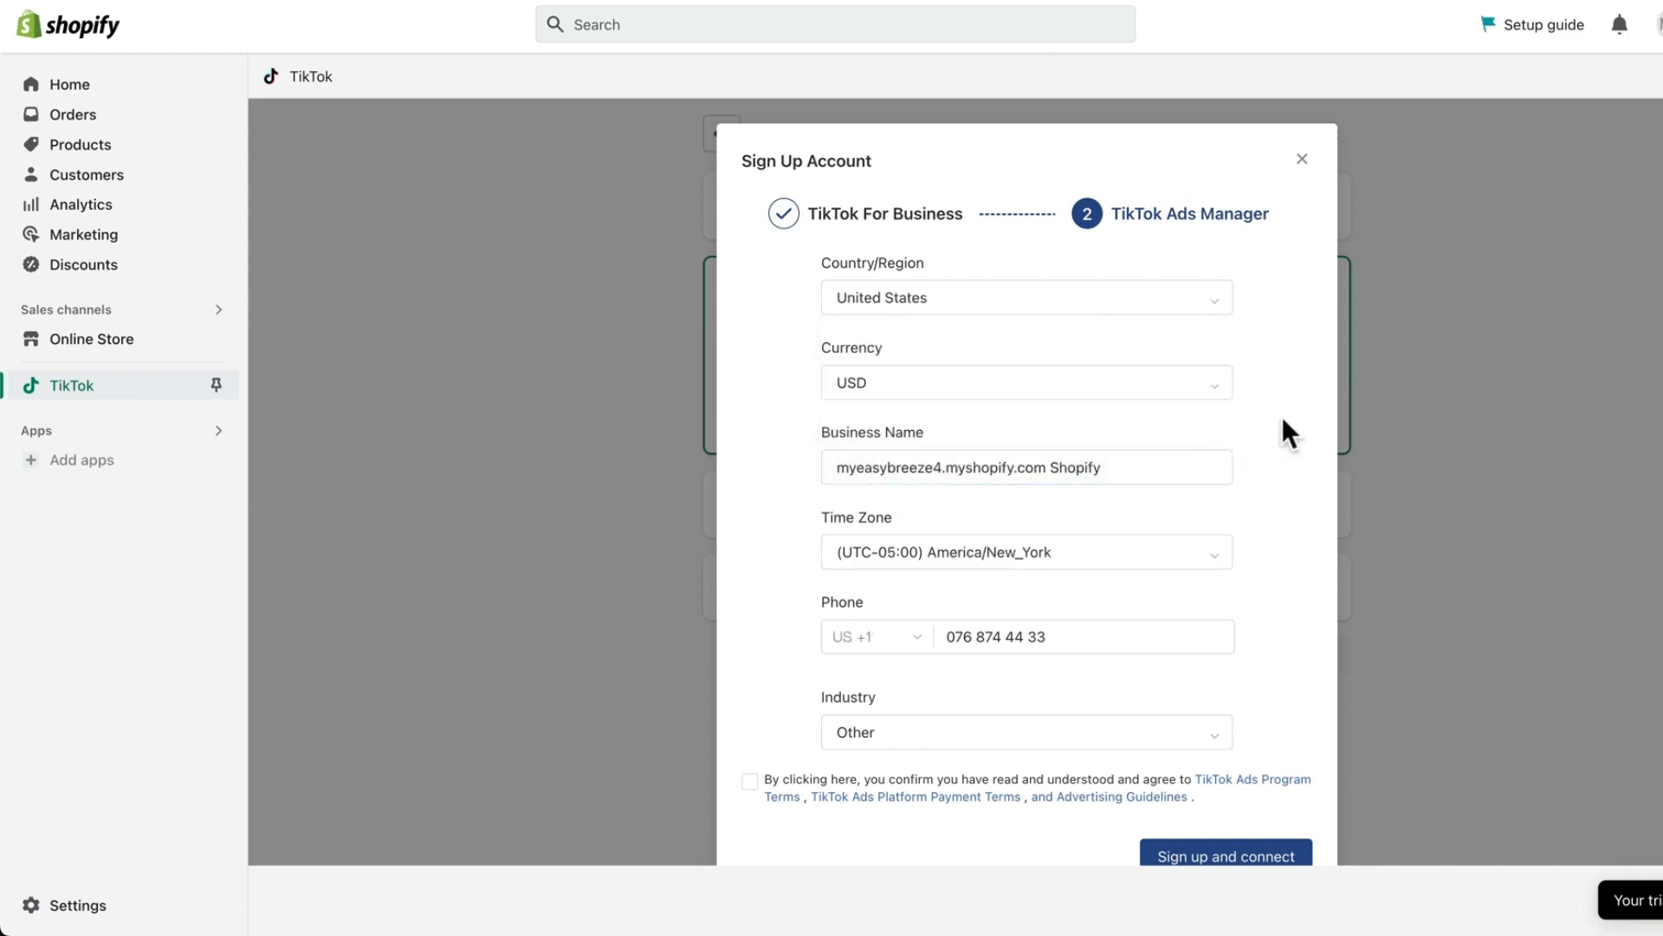
text(MyEasyBreeze)
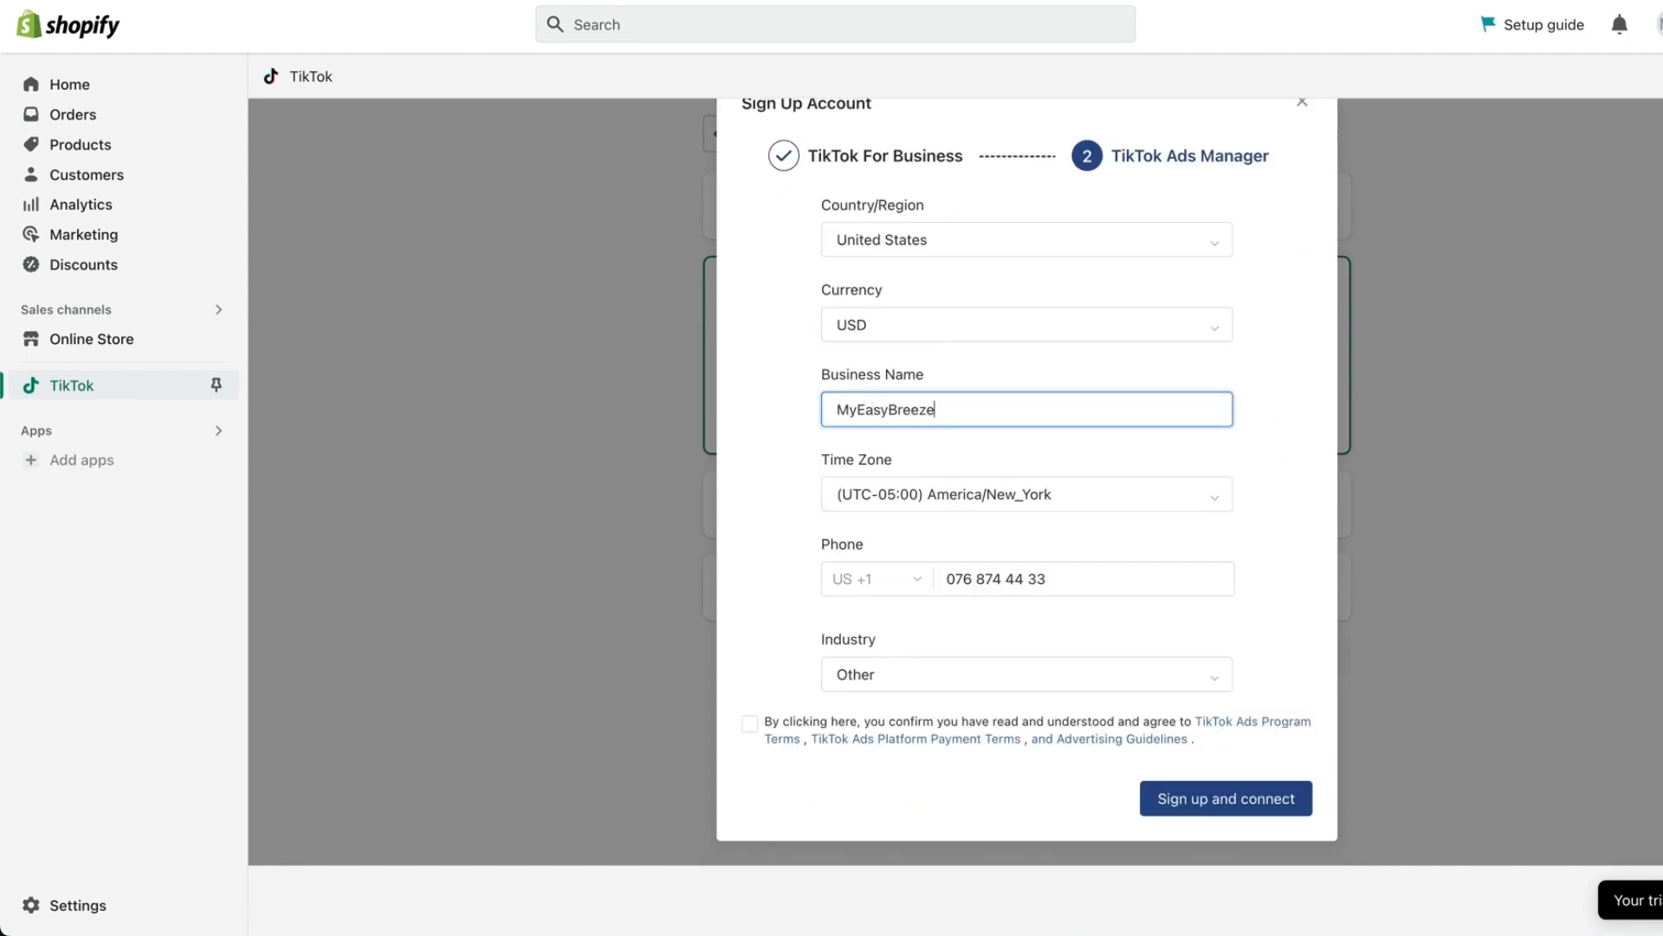
drag(1050, 579, 894, 580)
click(751, 723)
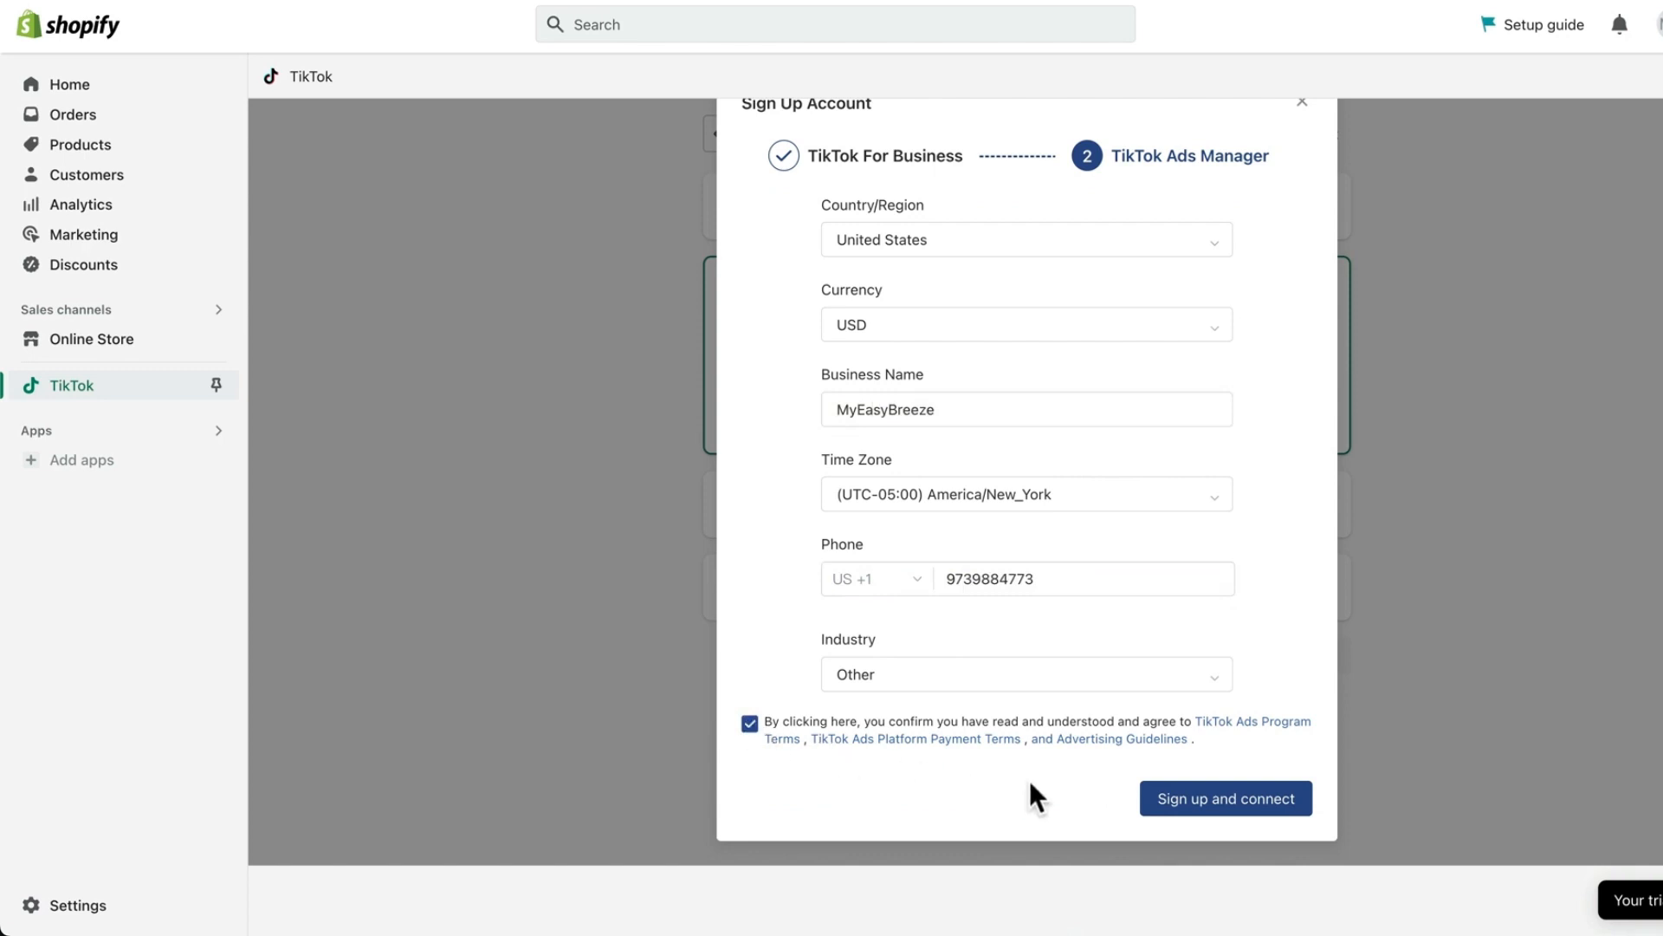
click(1167, 805)
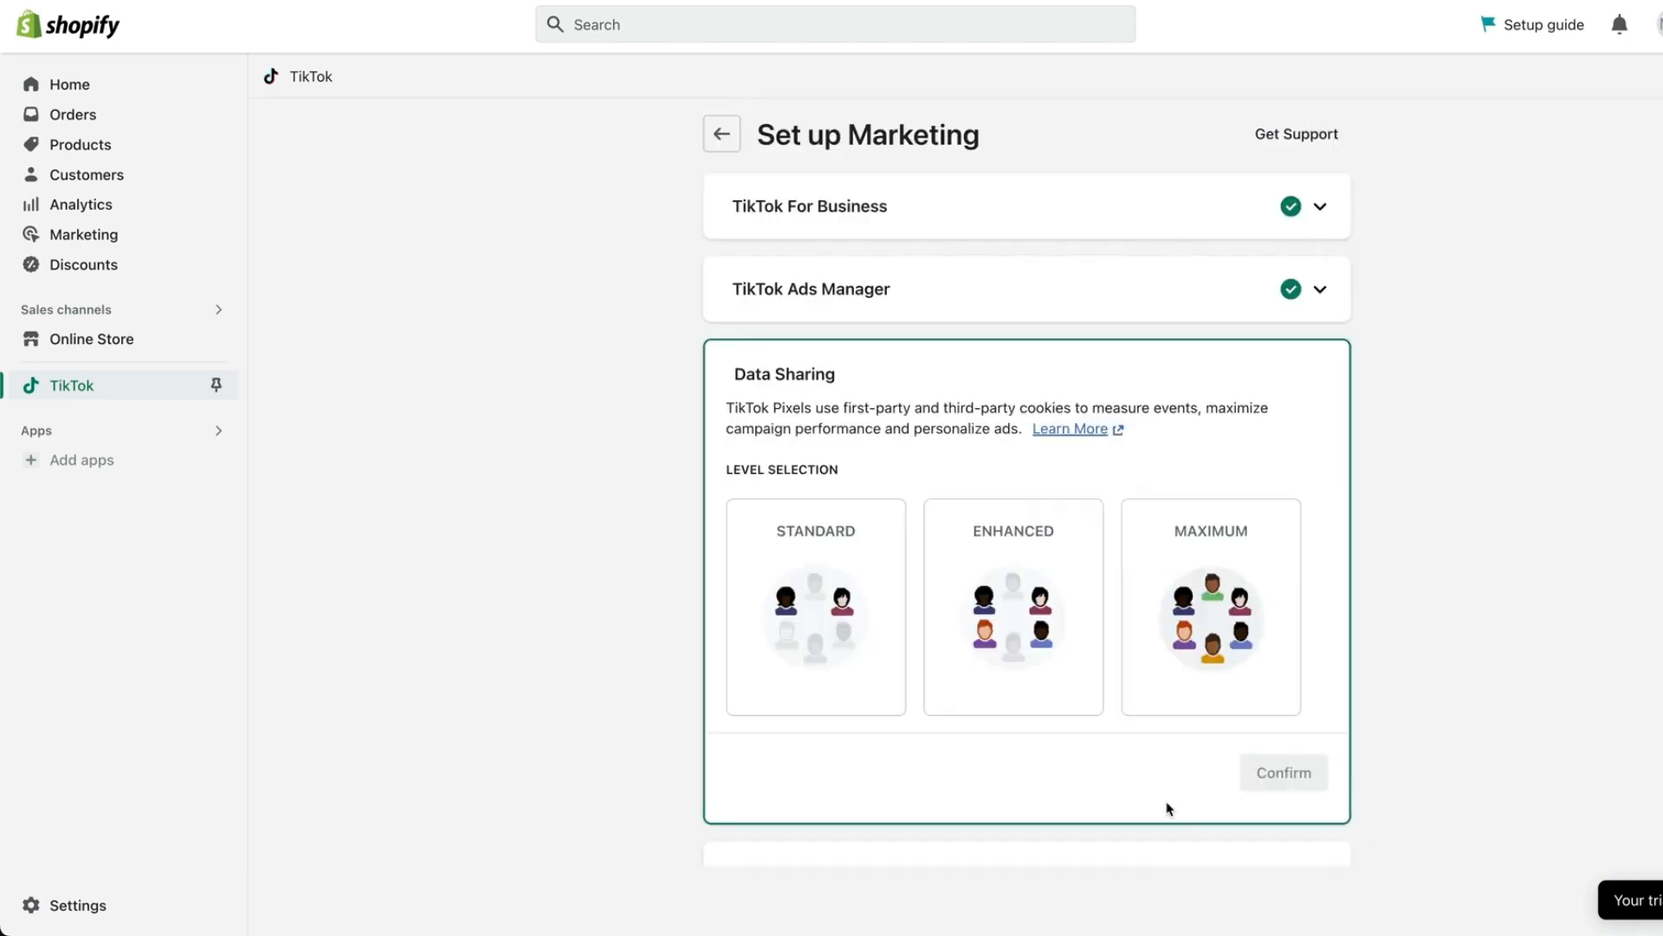
Set the TikTok data-sharing level to Maximum and confirm it.
click(1225, 684)
scroll(1224, 684, down, 3)
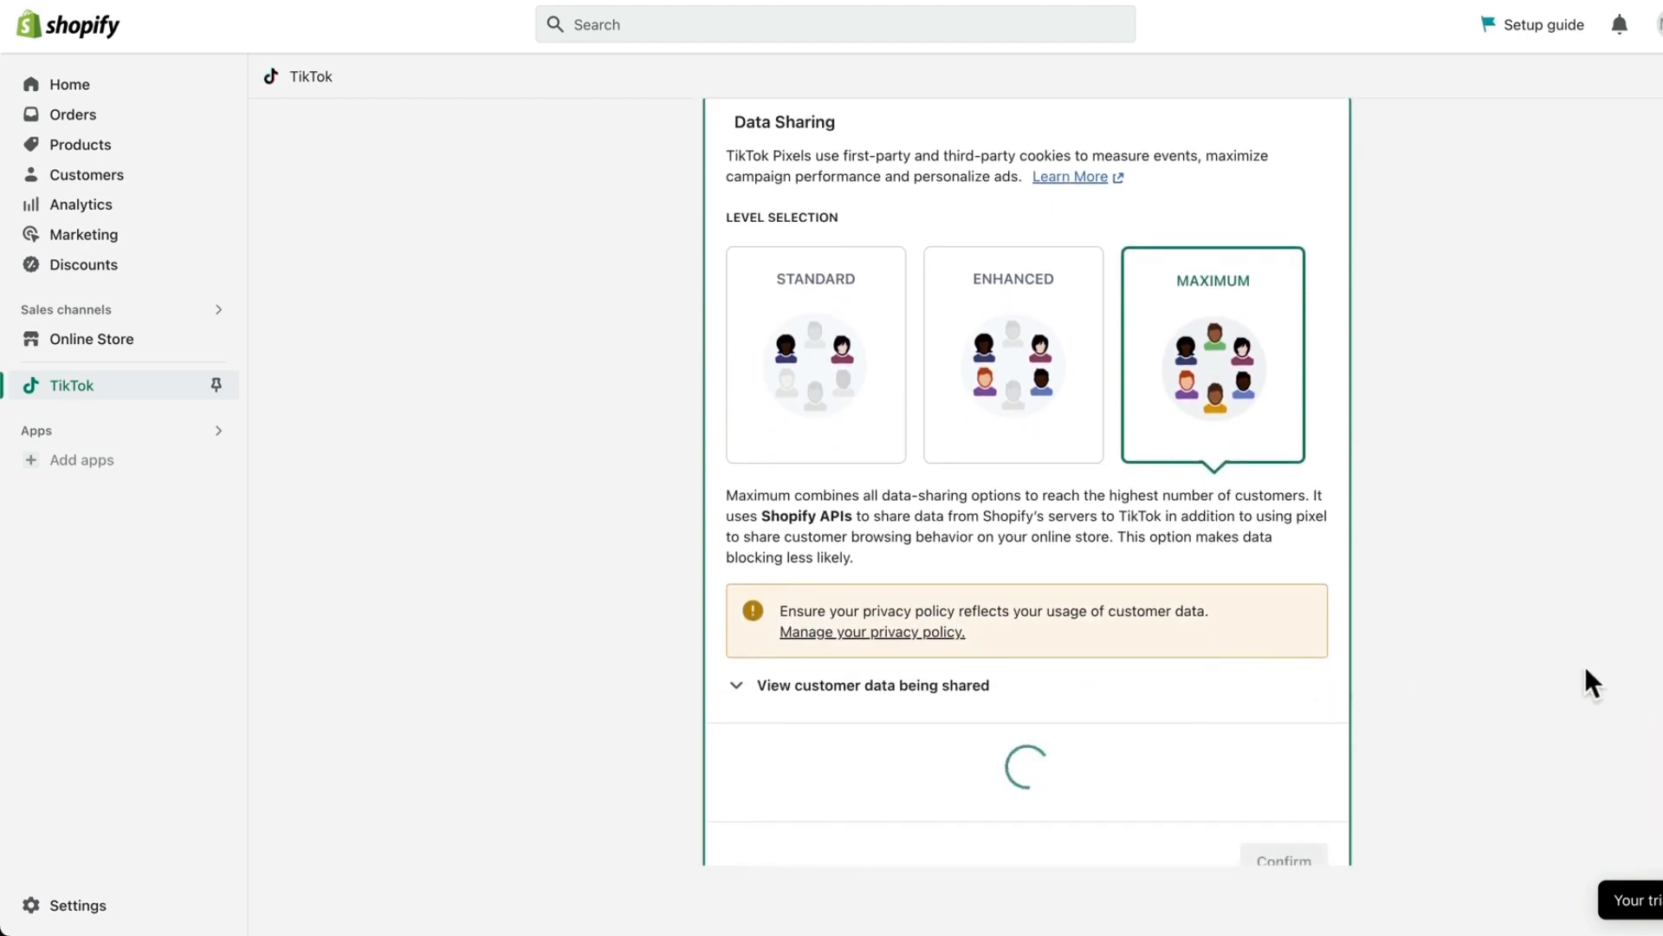
scroll(1583, 665, down, 3)
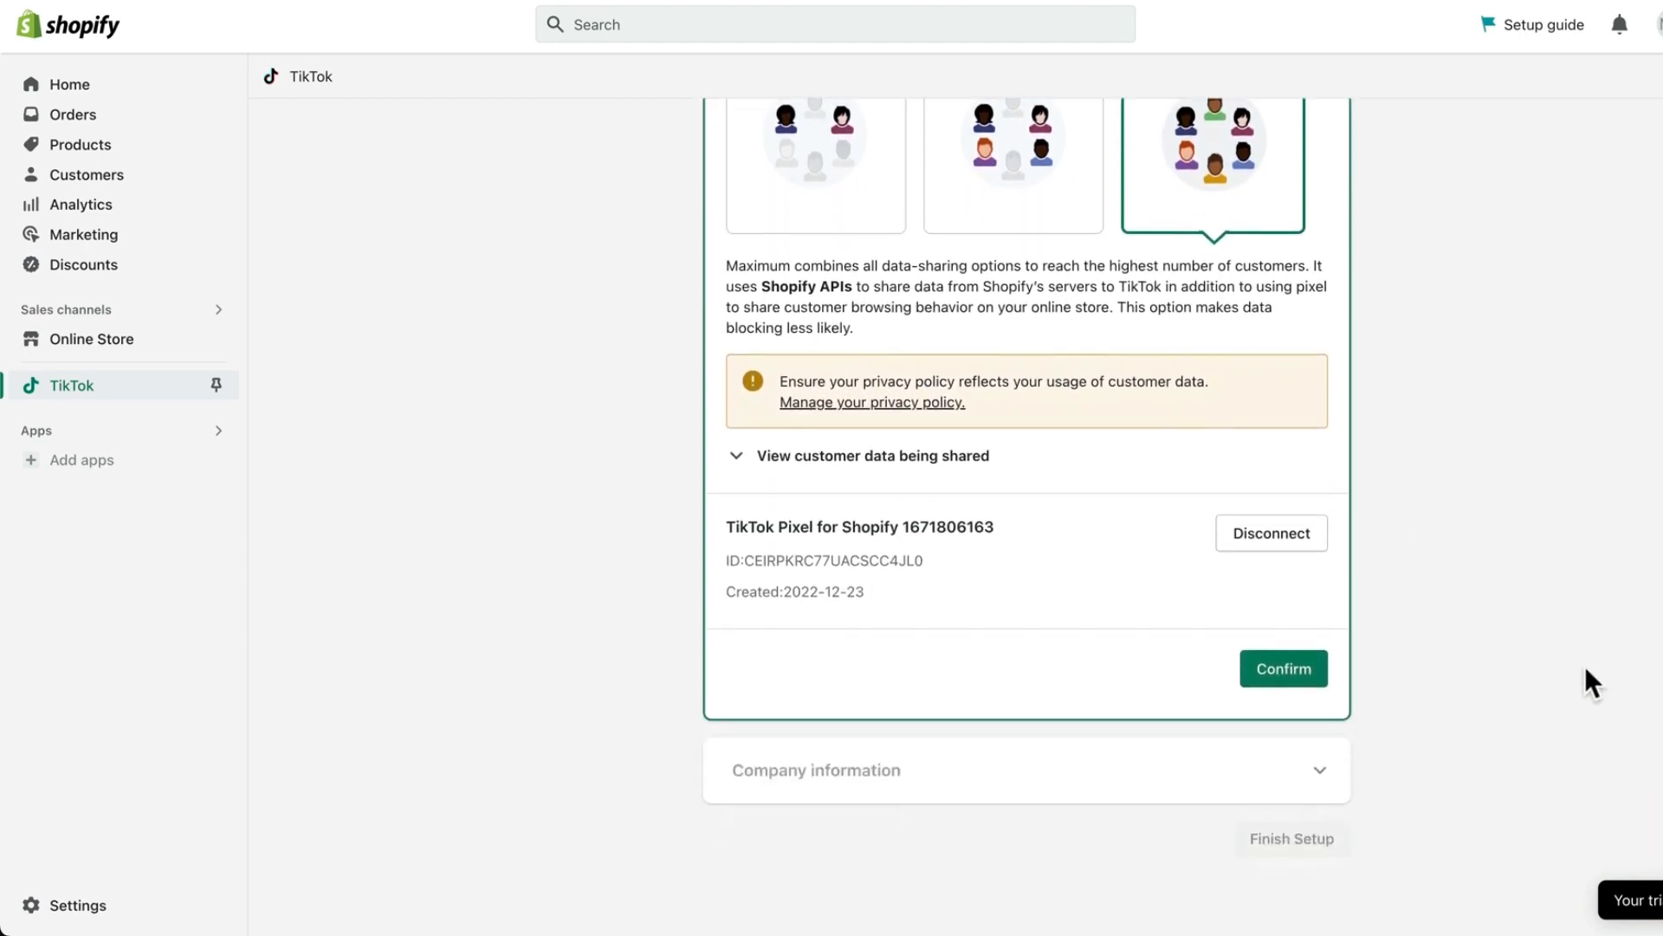
click(1299, 671)
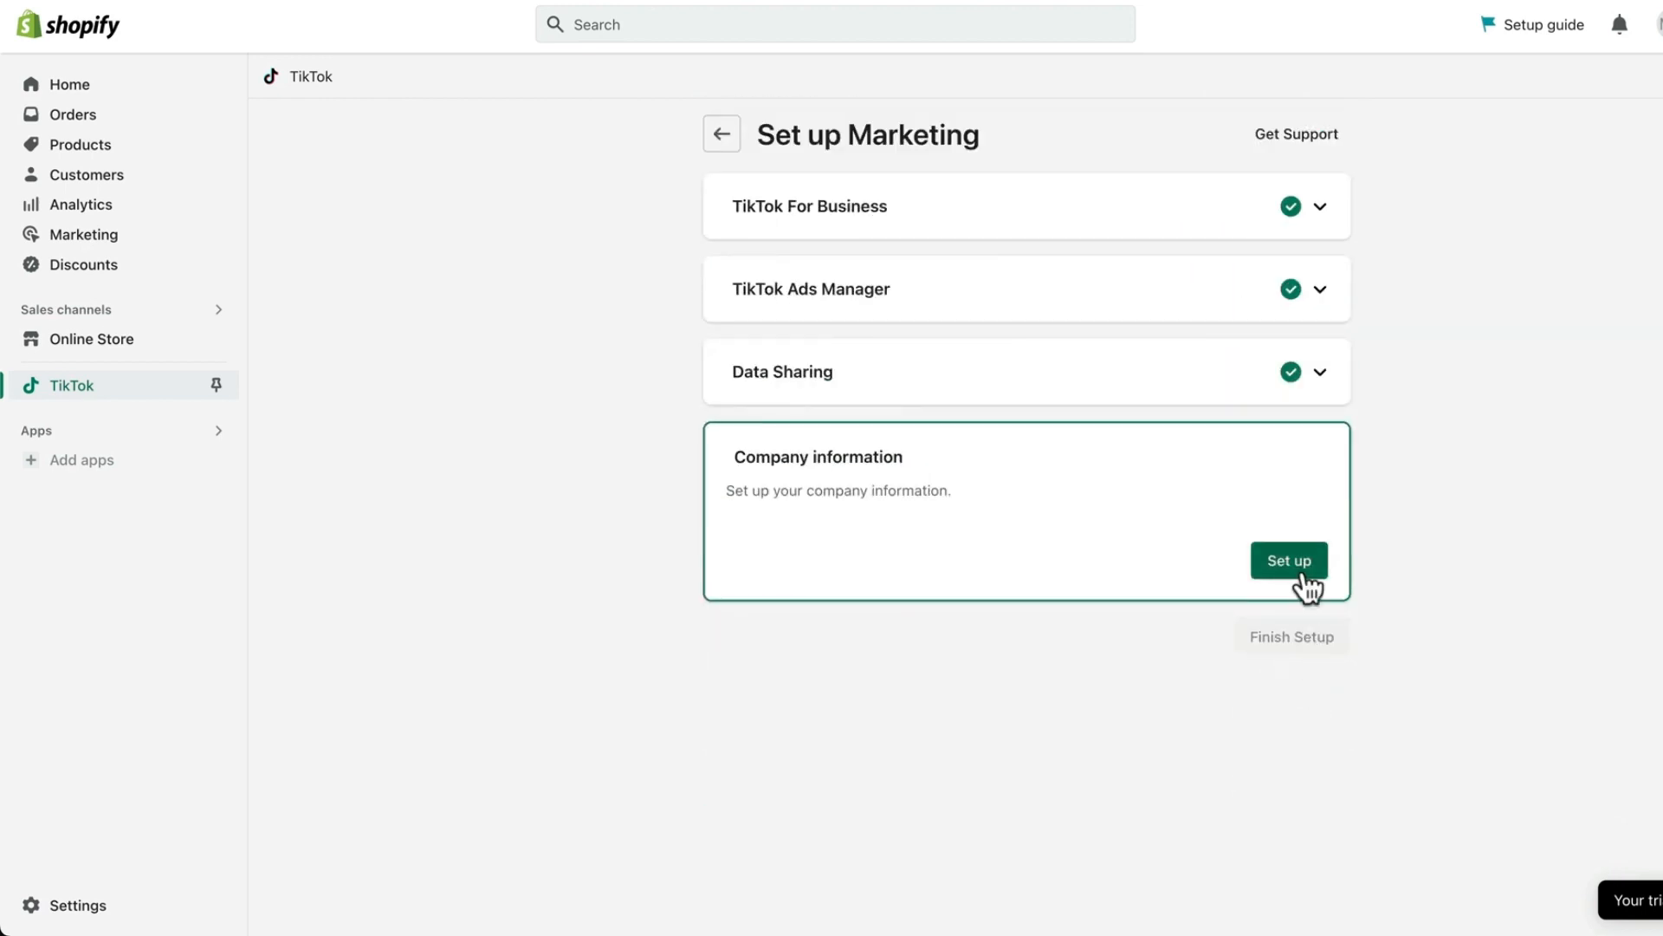
Save the company information and finish the TikTok marketing setup.
click(1299, 563)
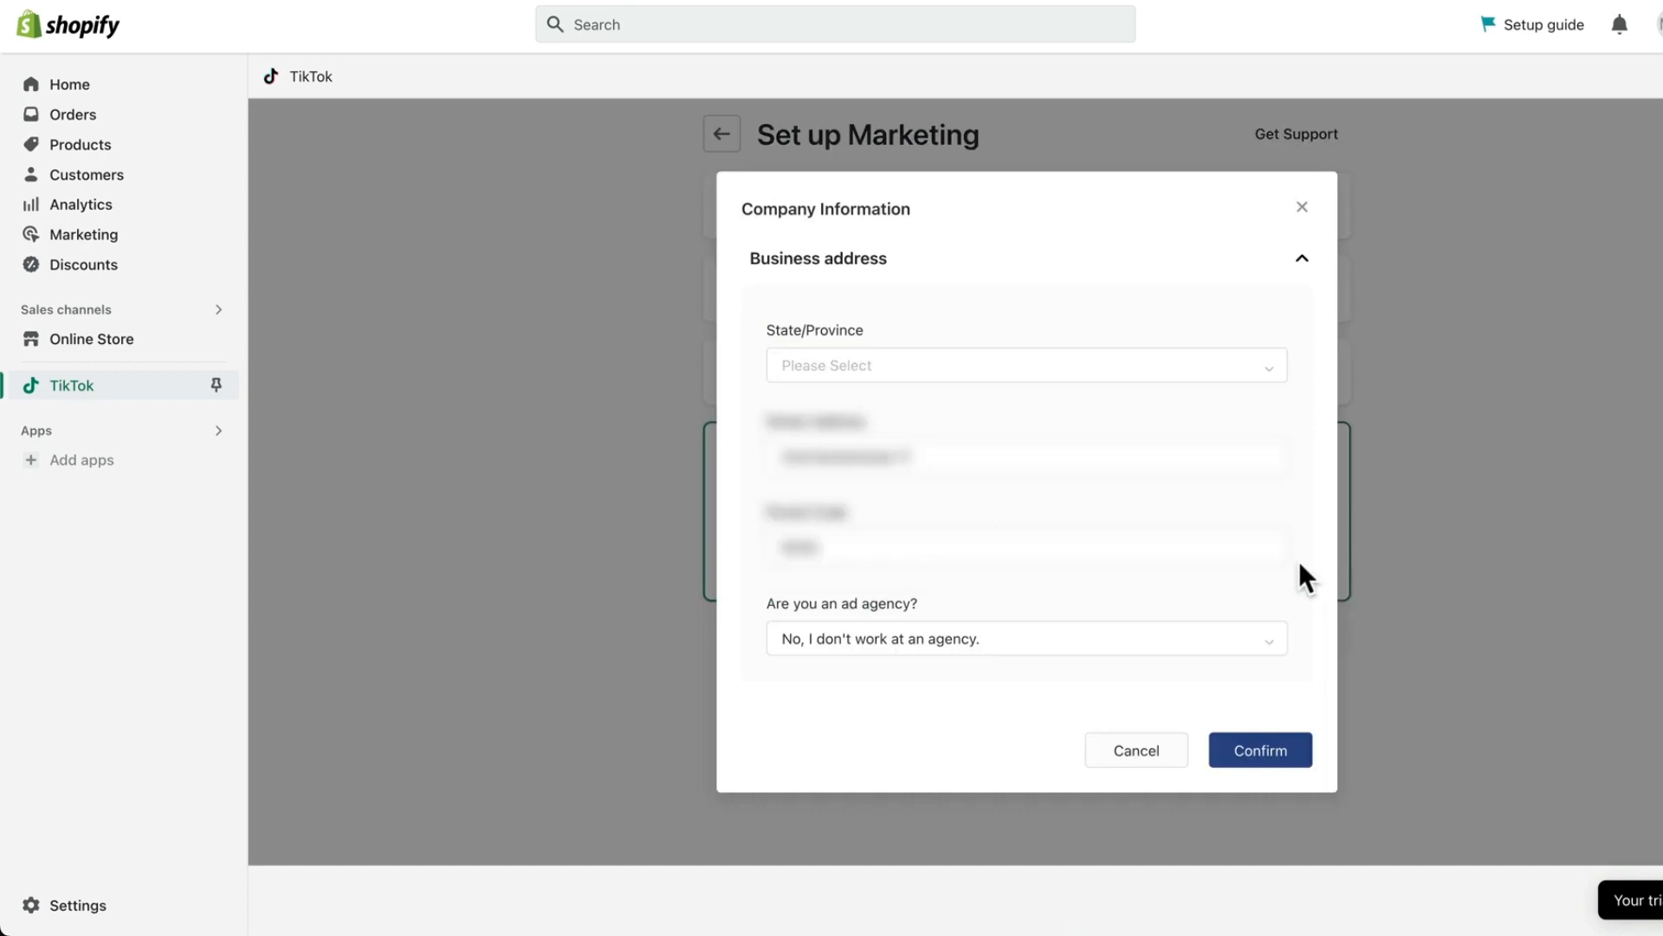
click(1301, 761)
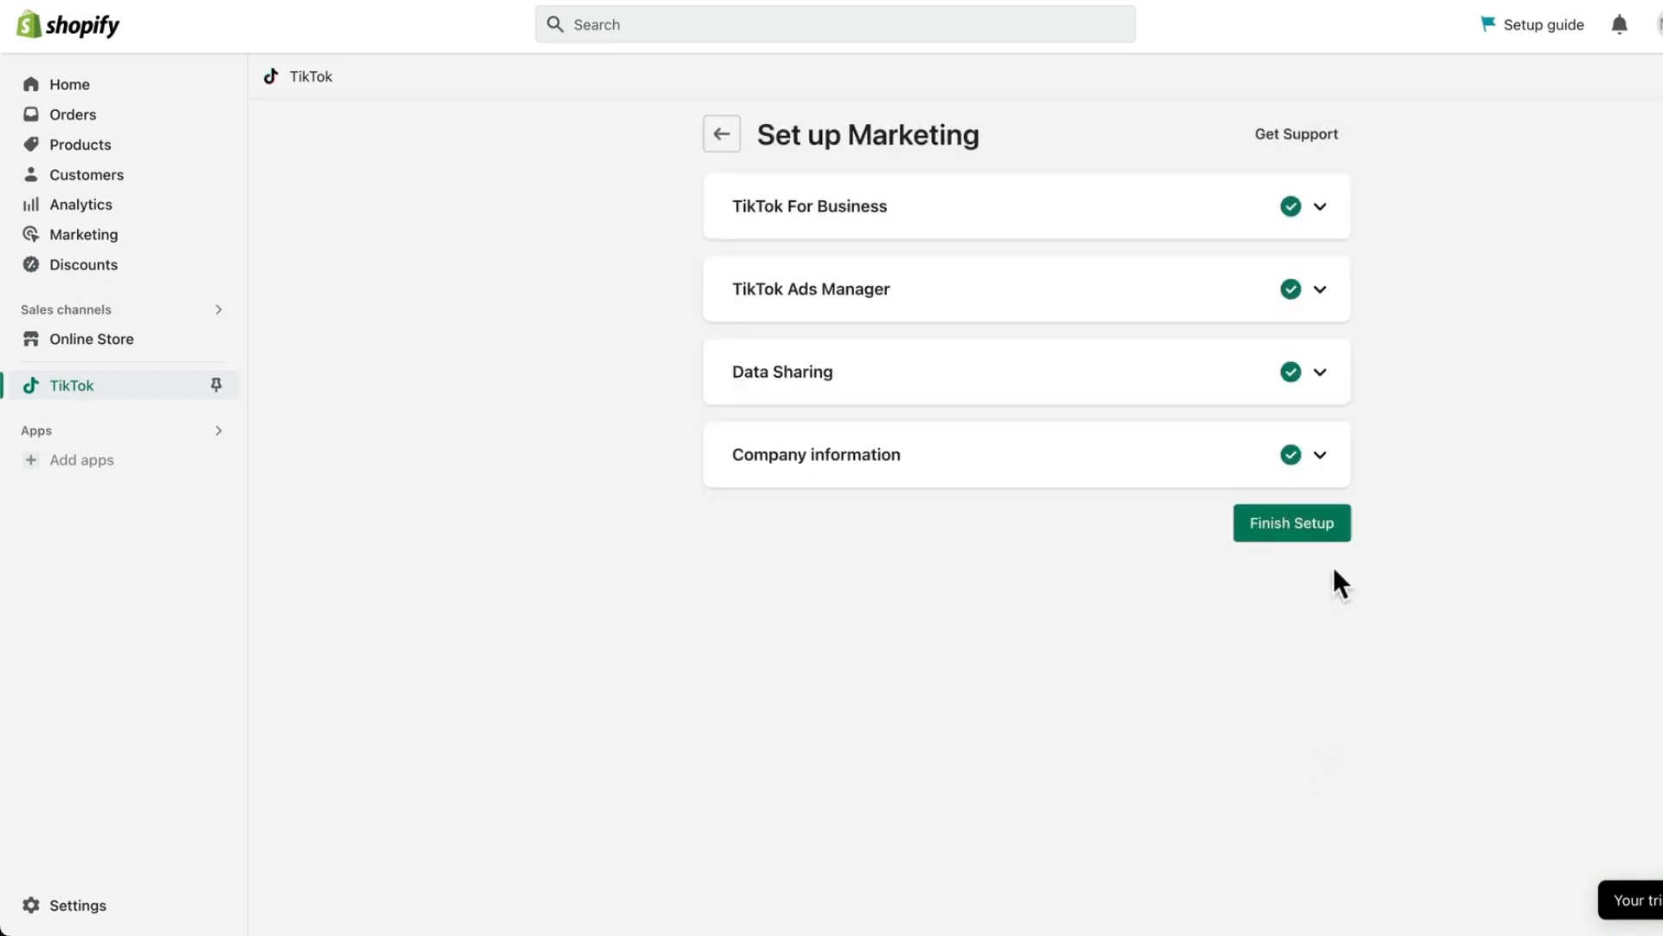
click(1308, 541)
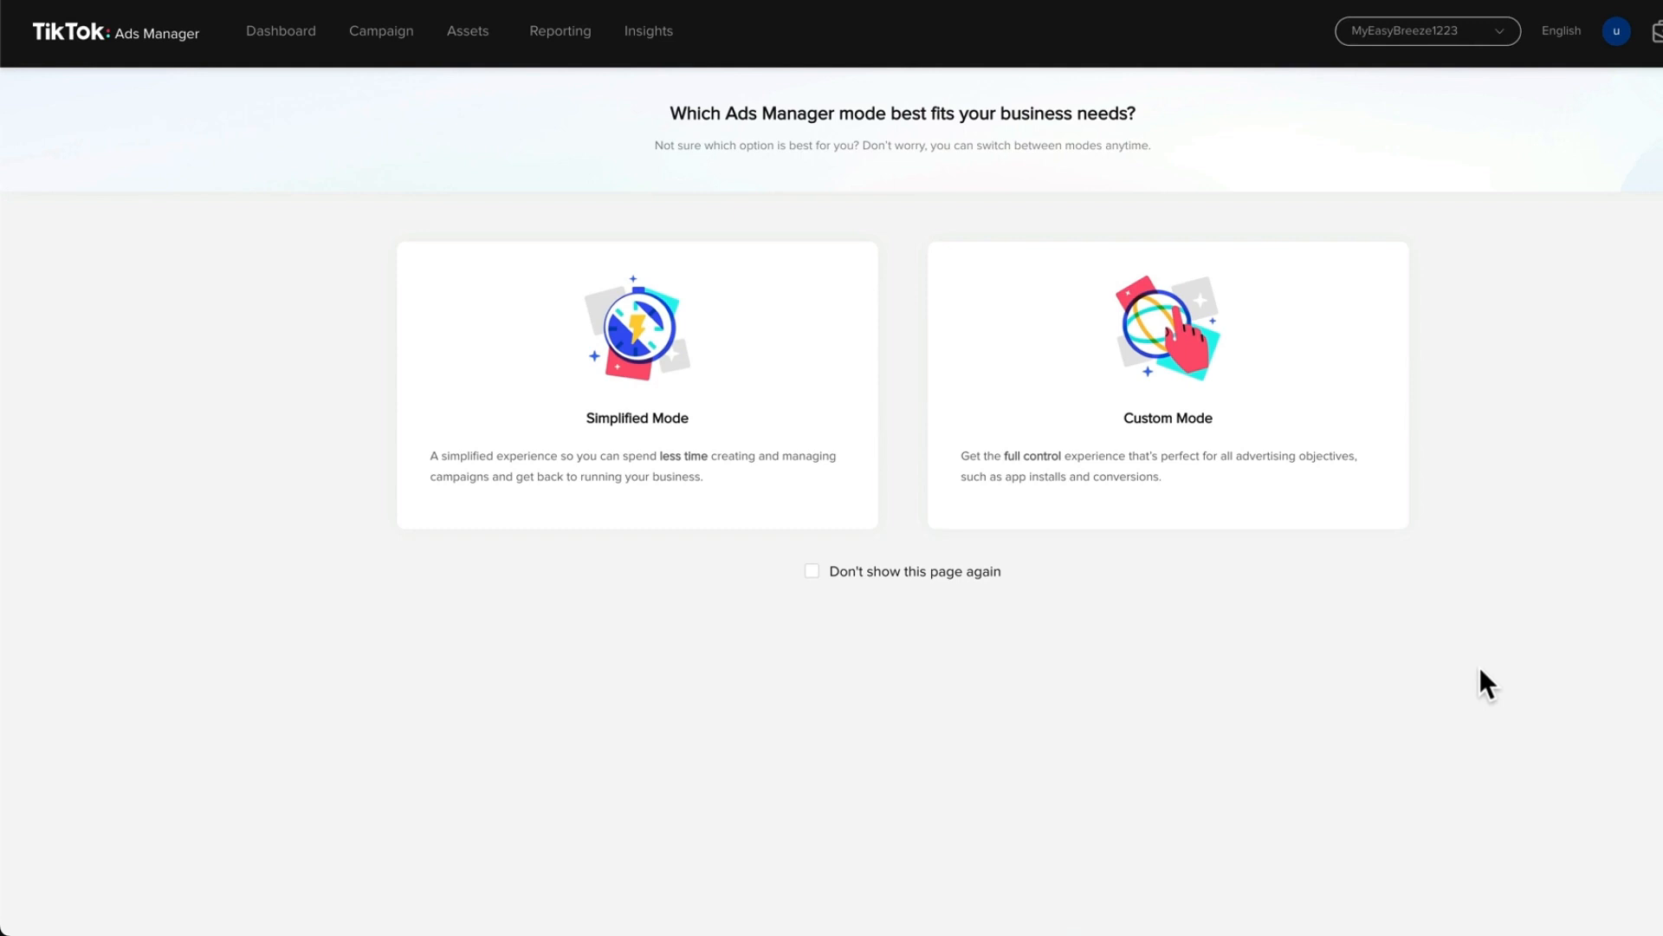
In Custom Mode, choose the Website conversions objective and name the campaign 'Cold - Conversions'.
click(1312, 433)
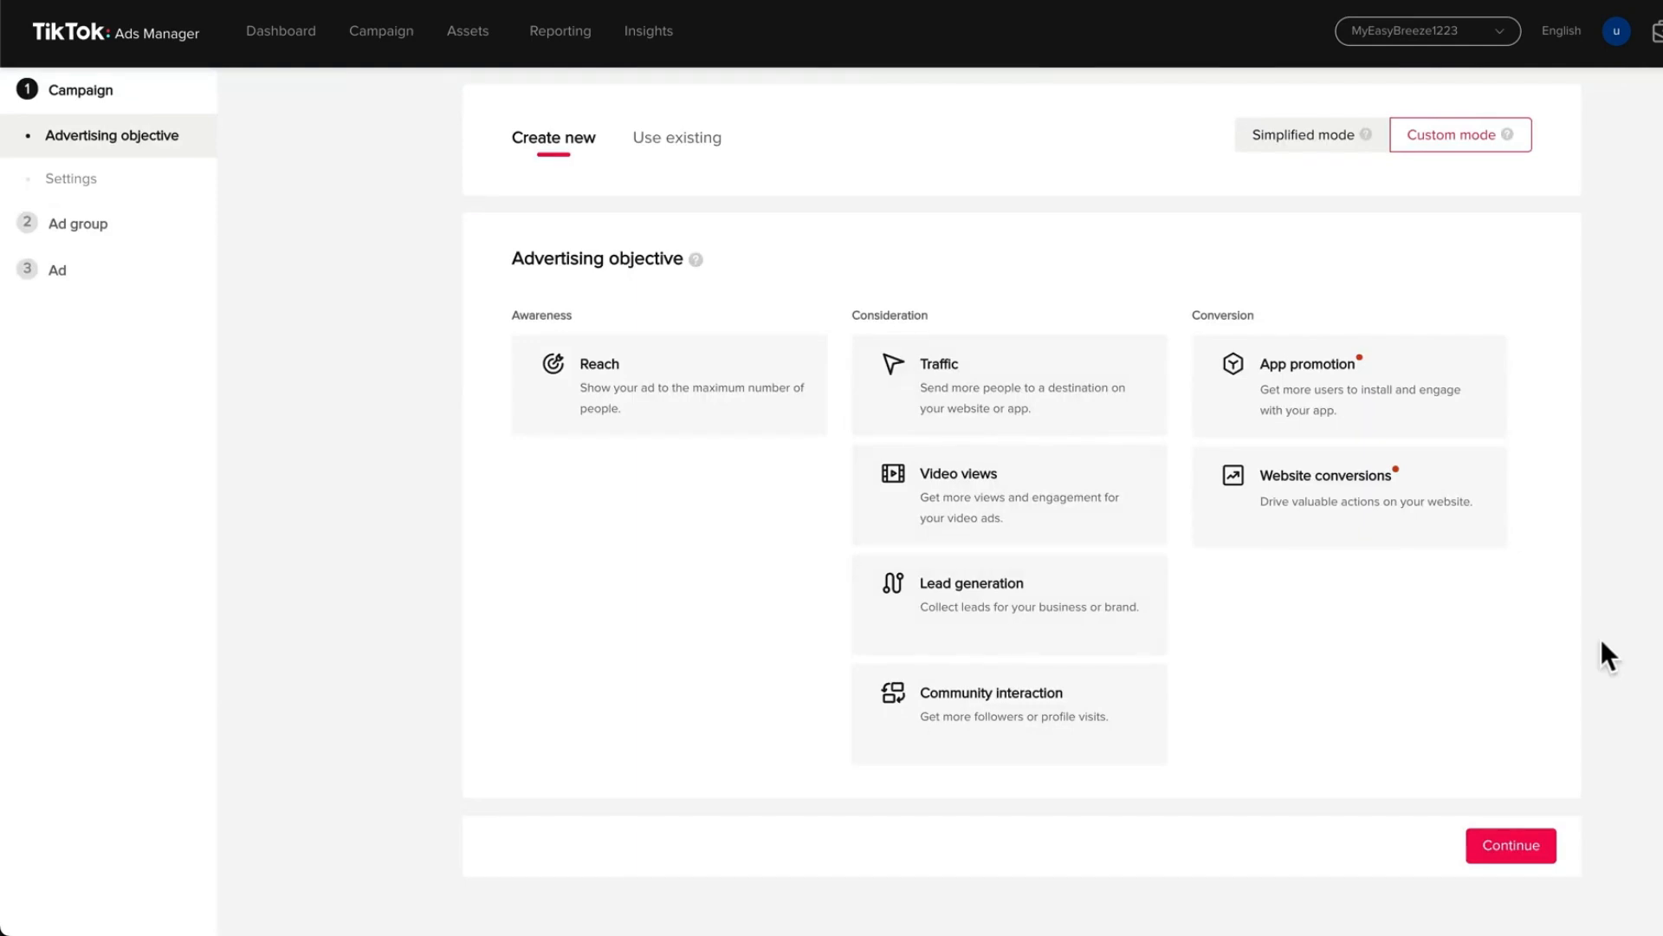
click(1356, 524)
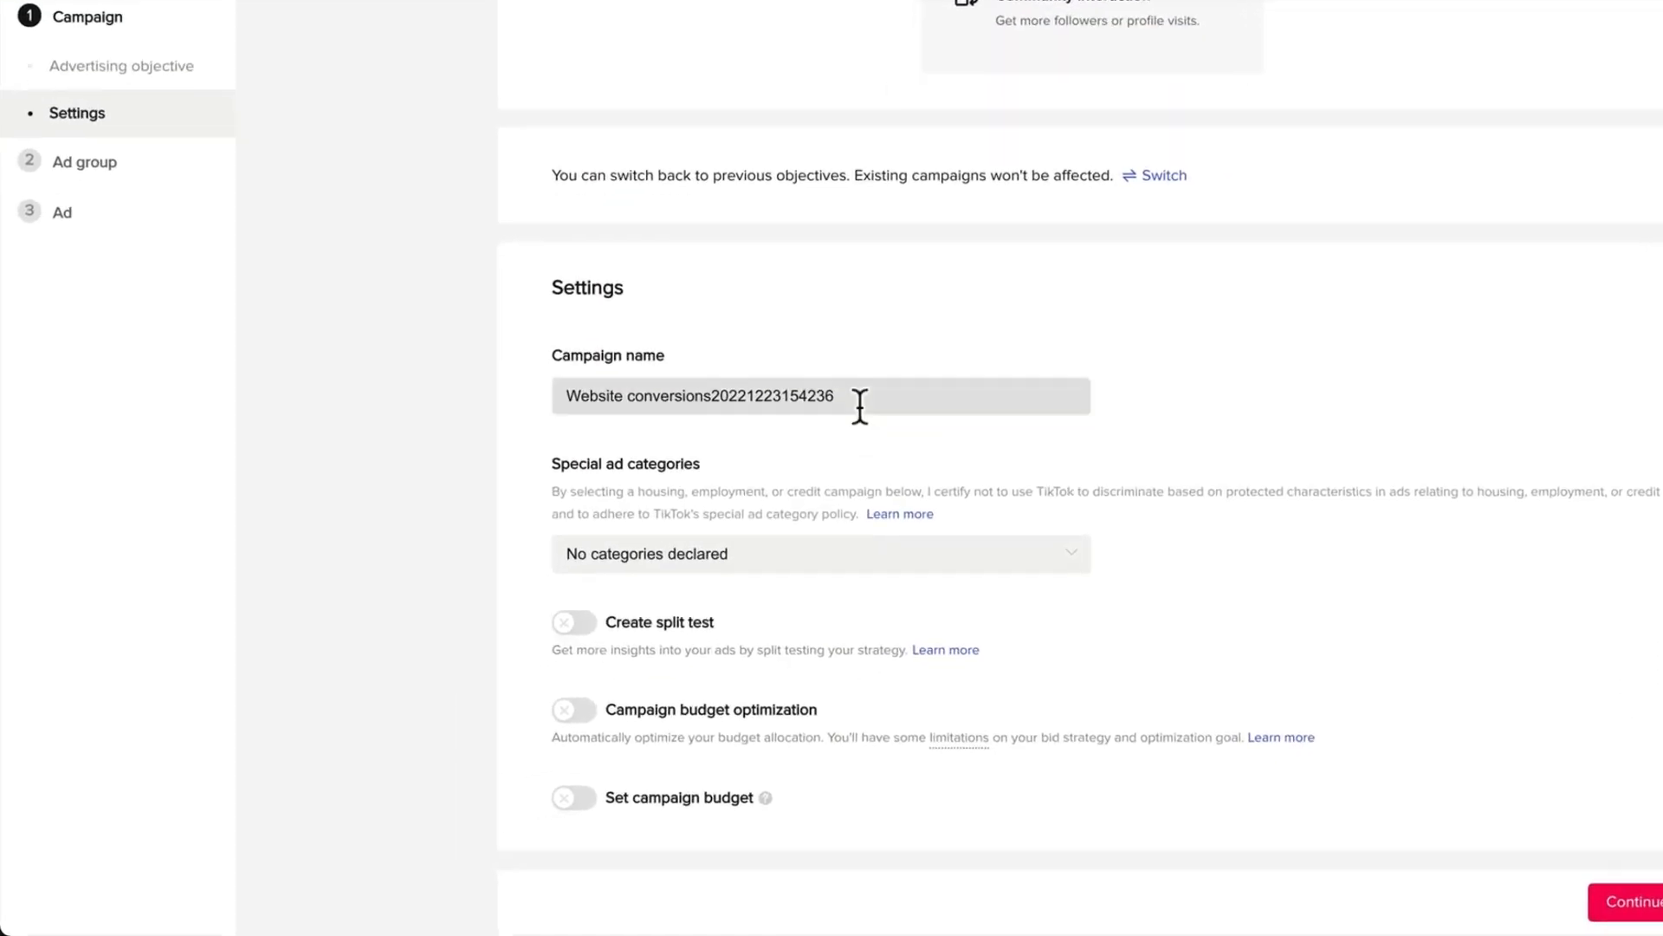
drag(784, 438, 639, 425)
drag(785, 305, 642, 307)
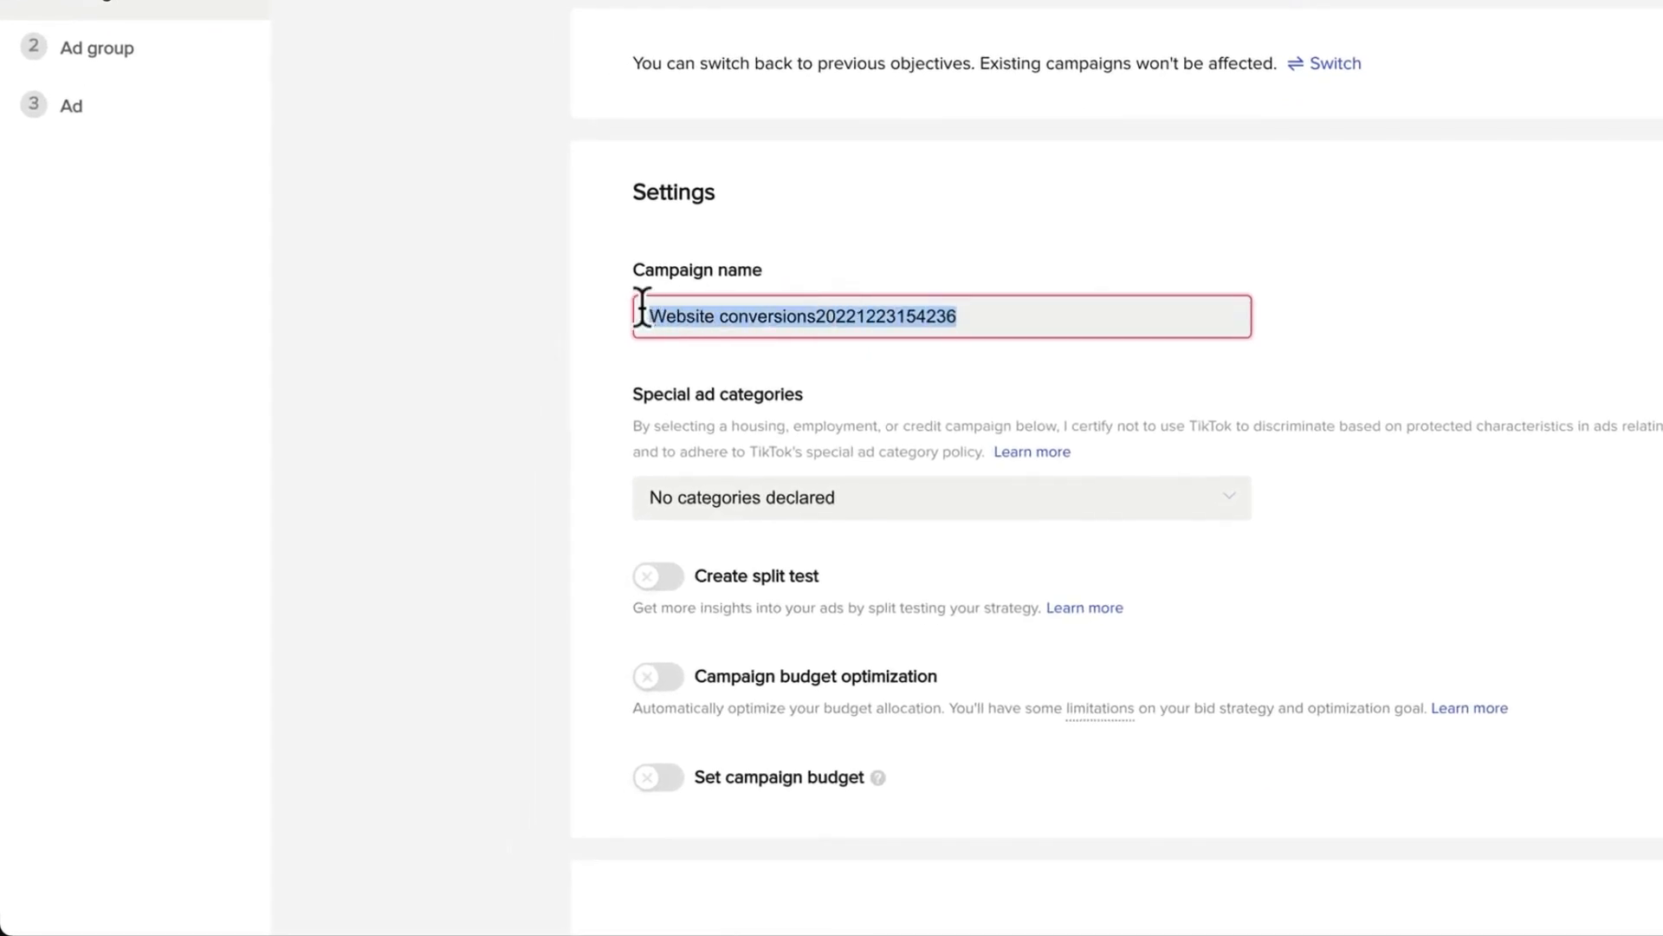
text(Cold - Co)
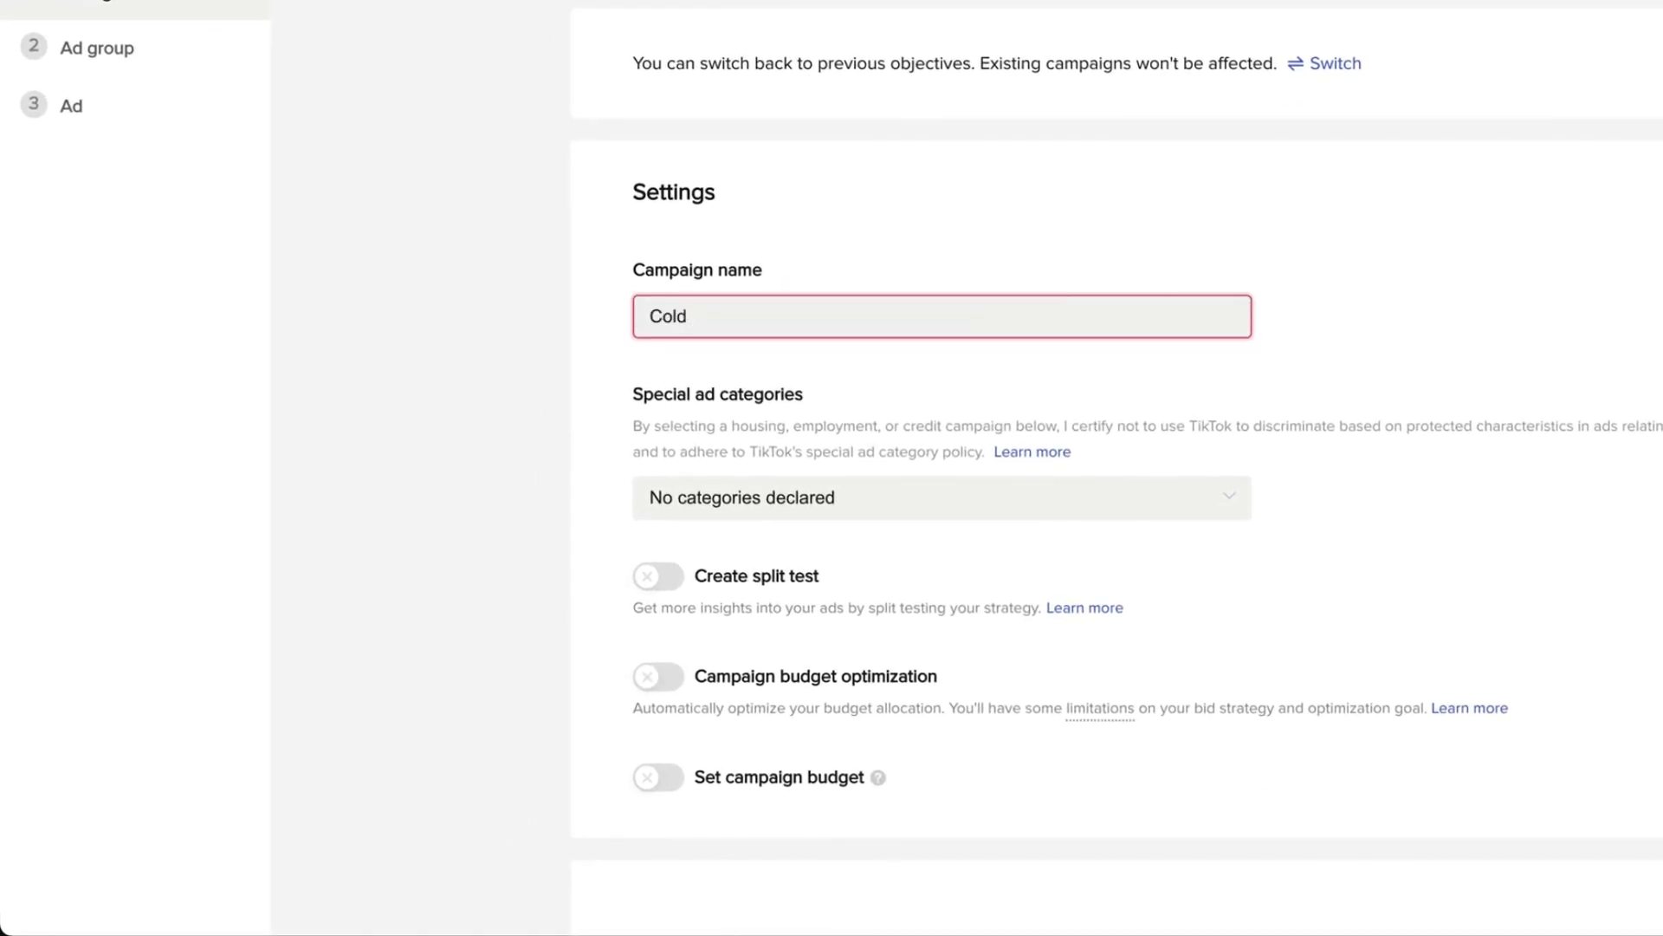
text(nversions)
click(1446, 537)
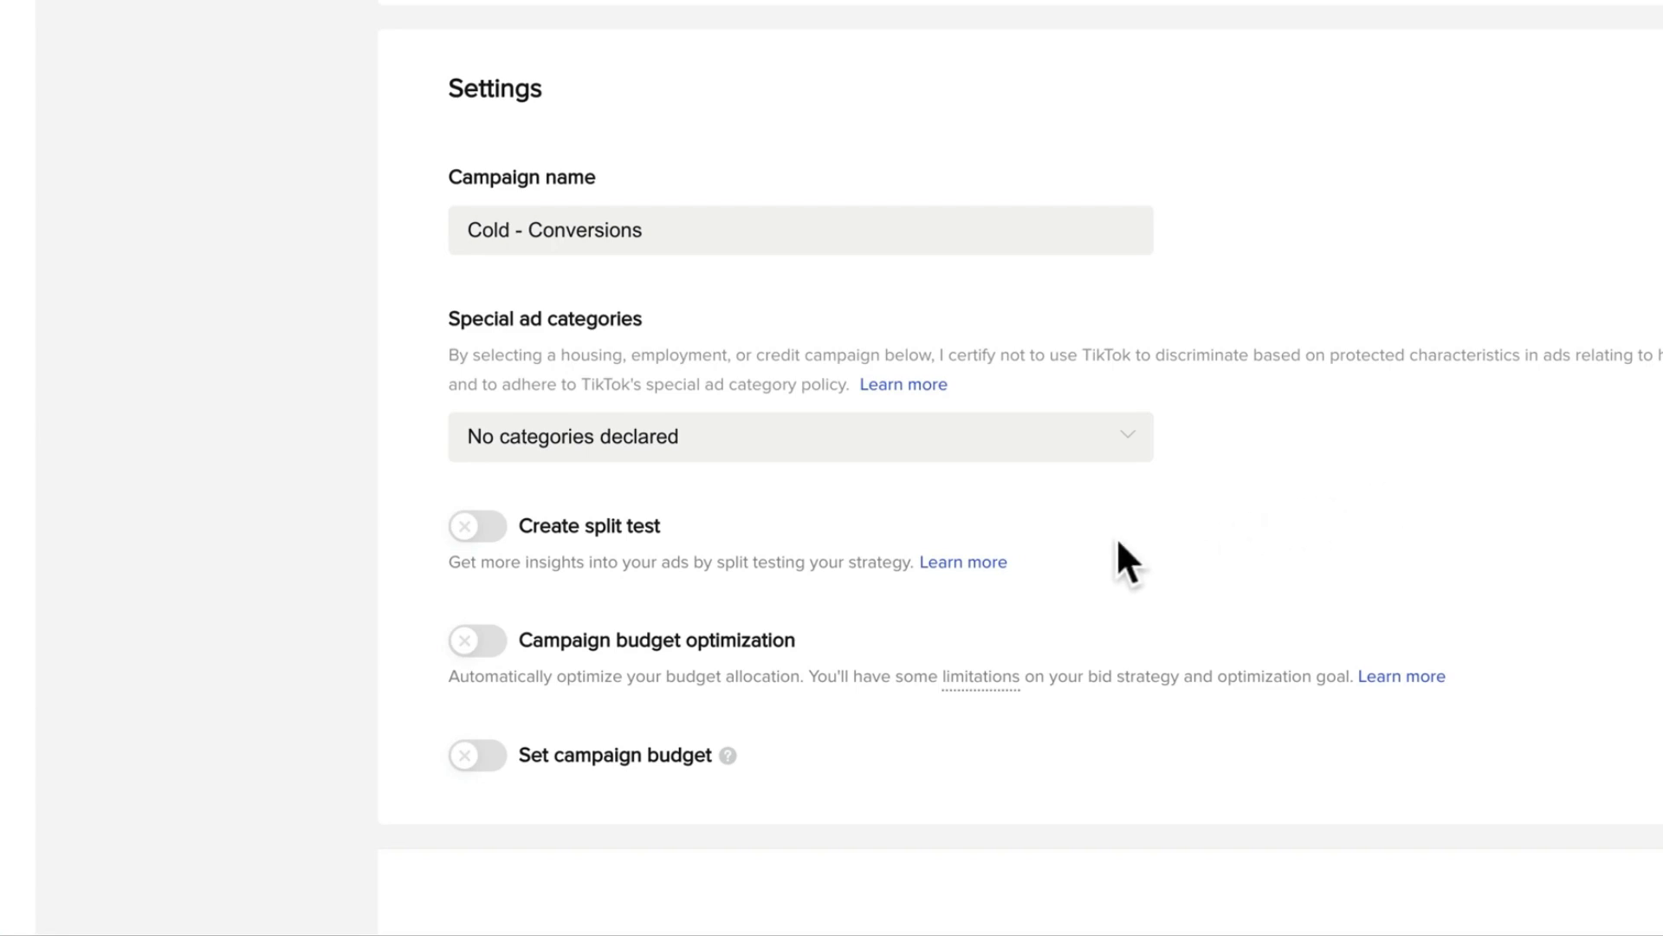
Leave campaign budget optimization off and continue to the ad group settings.
click(468, 645)
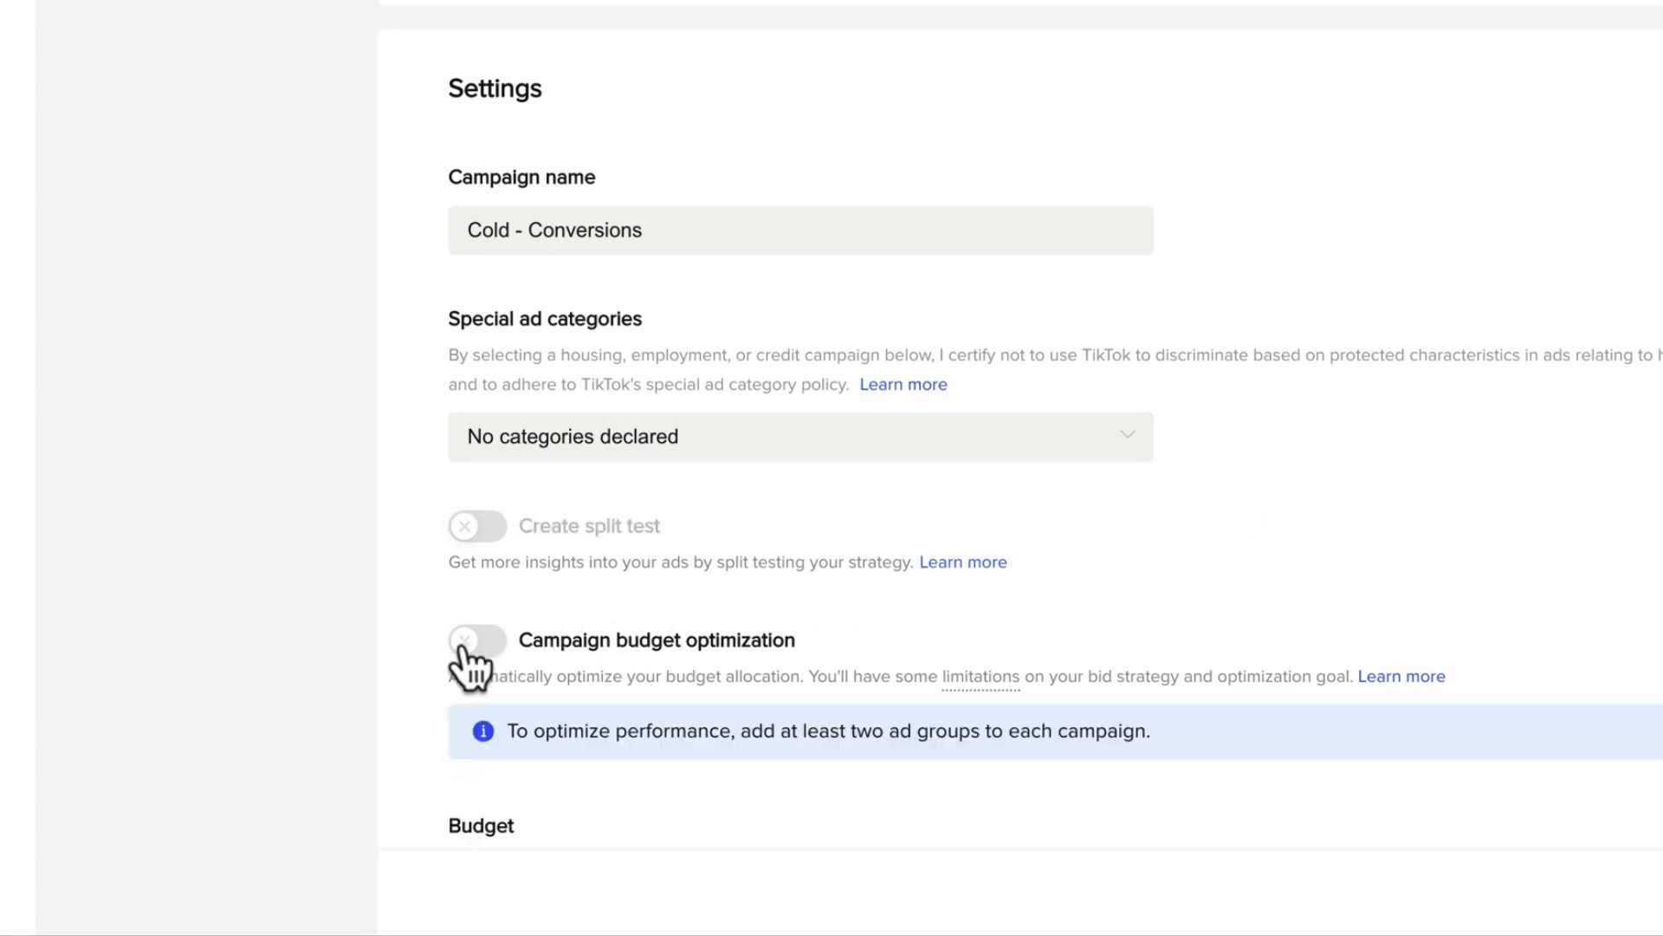
click(472, 642)
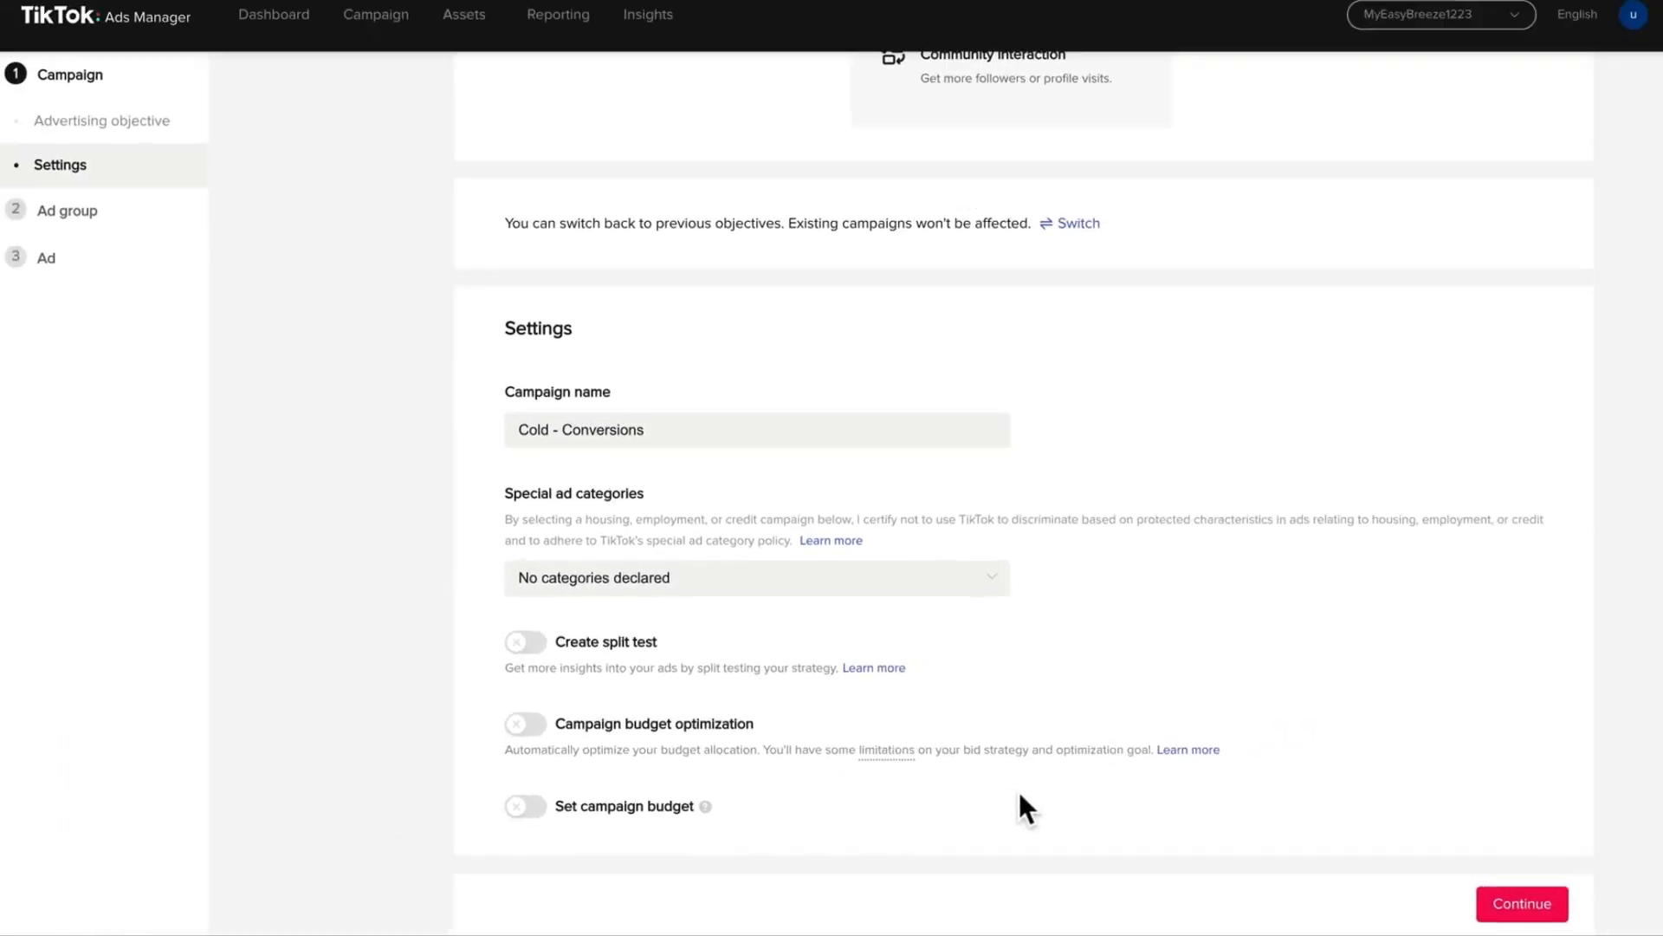
click(1494, 911)
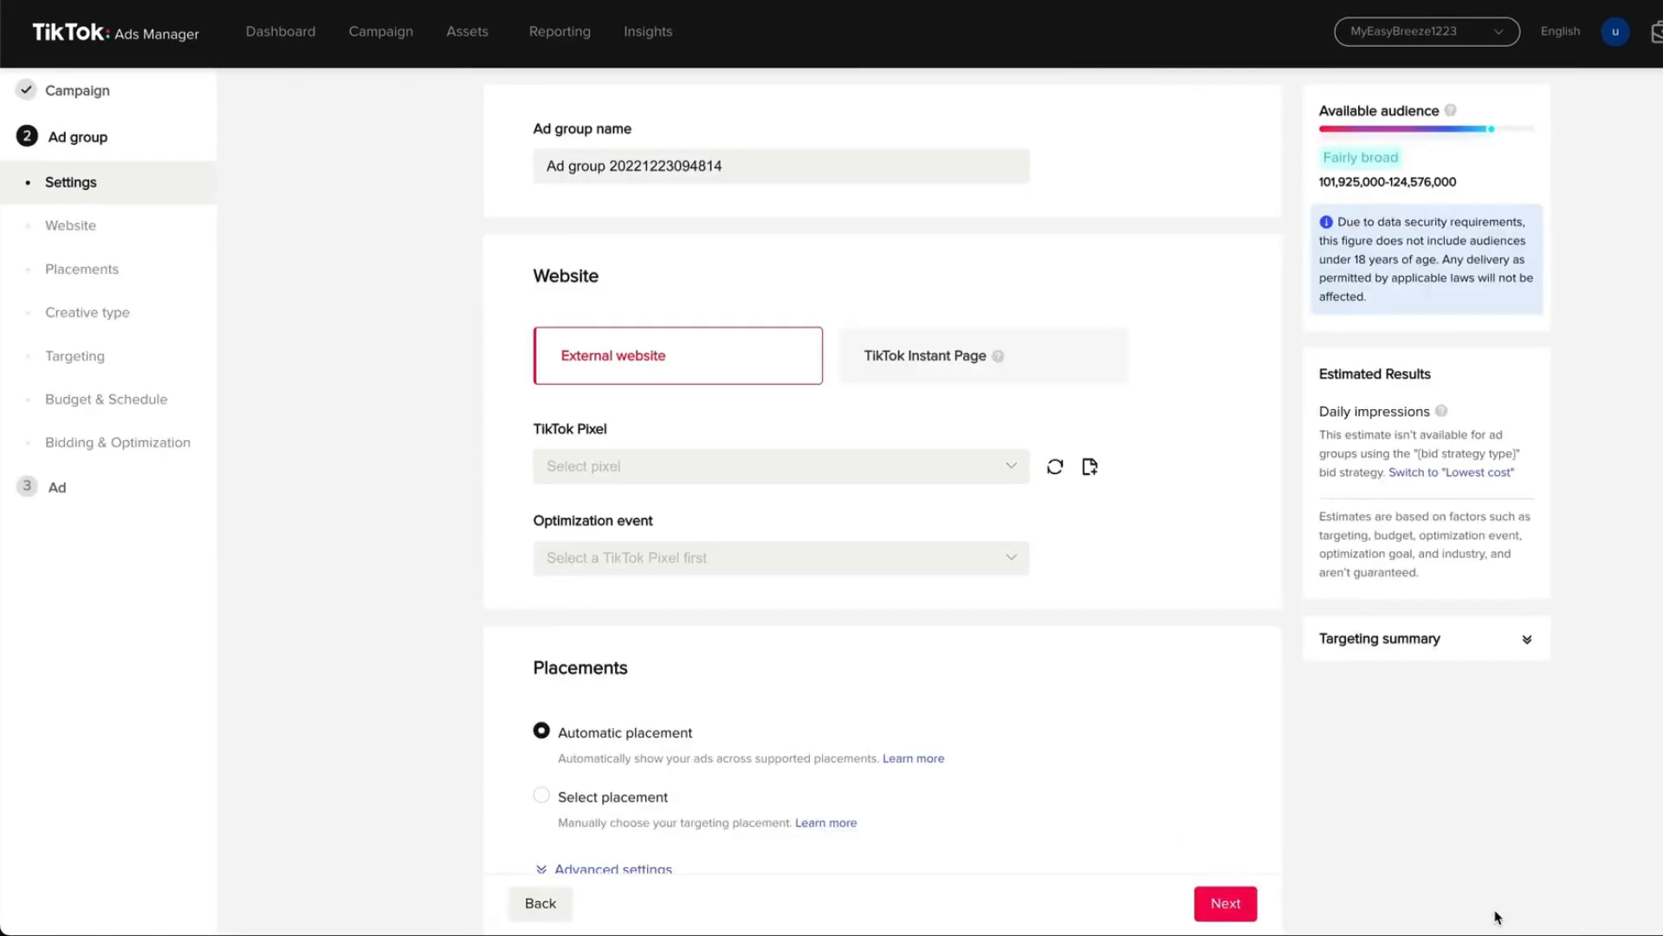
Rename the ad group to 'Broad'.
drag(726, 167, 491, 172)
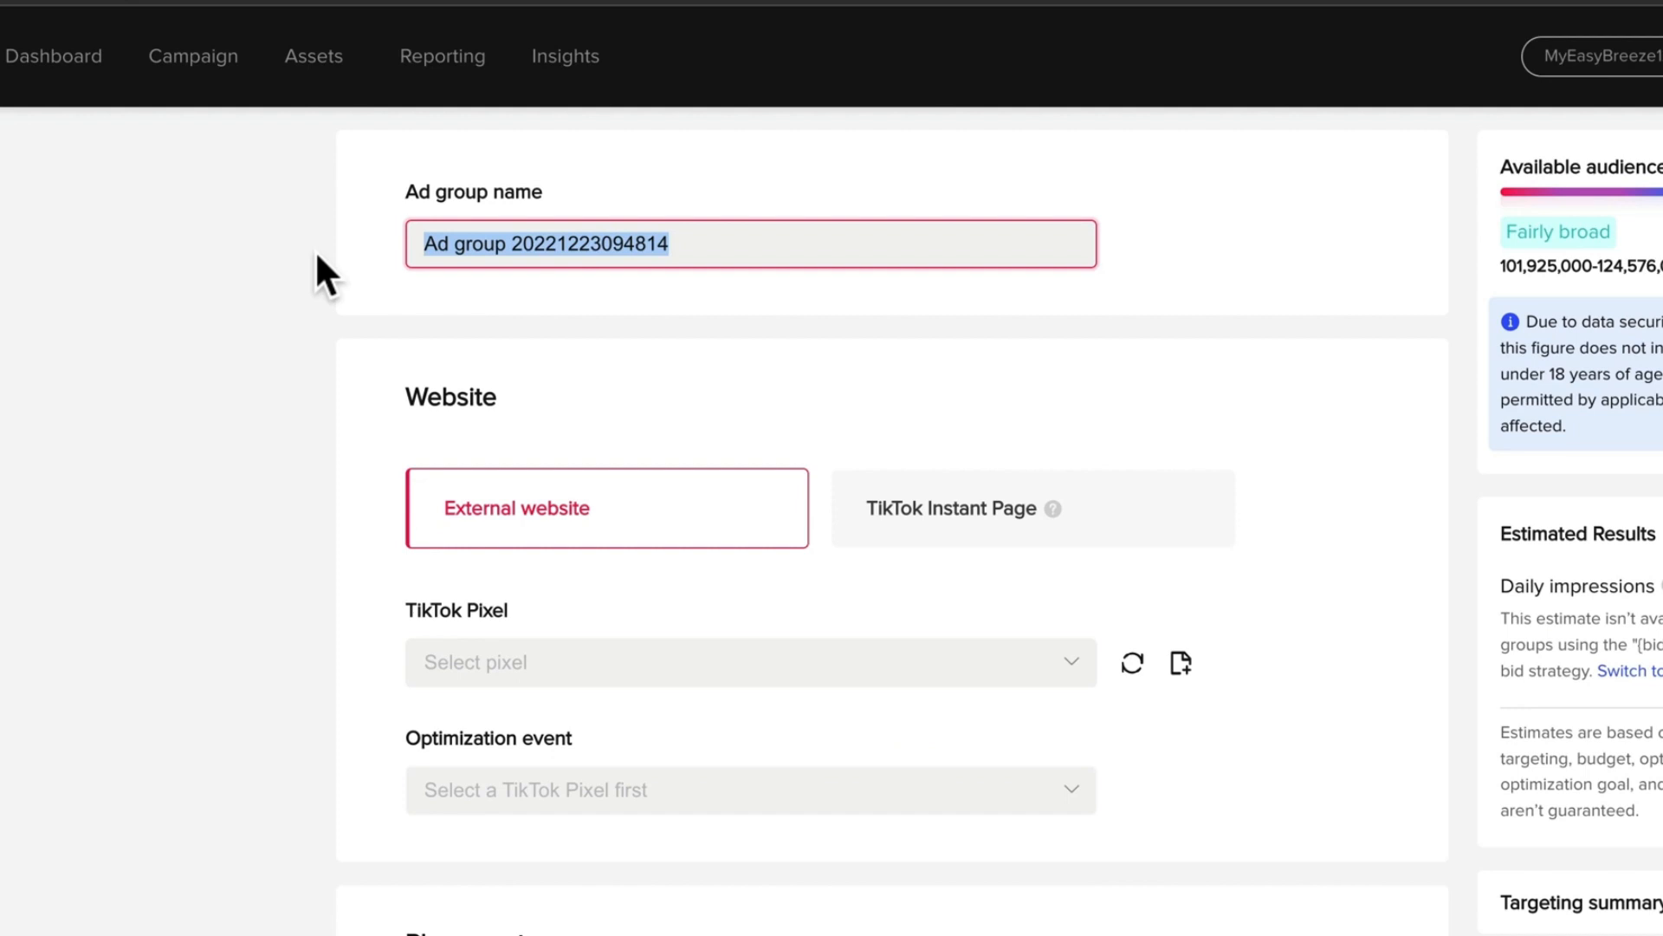
text(Travel)
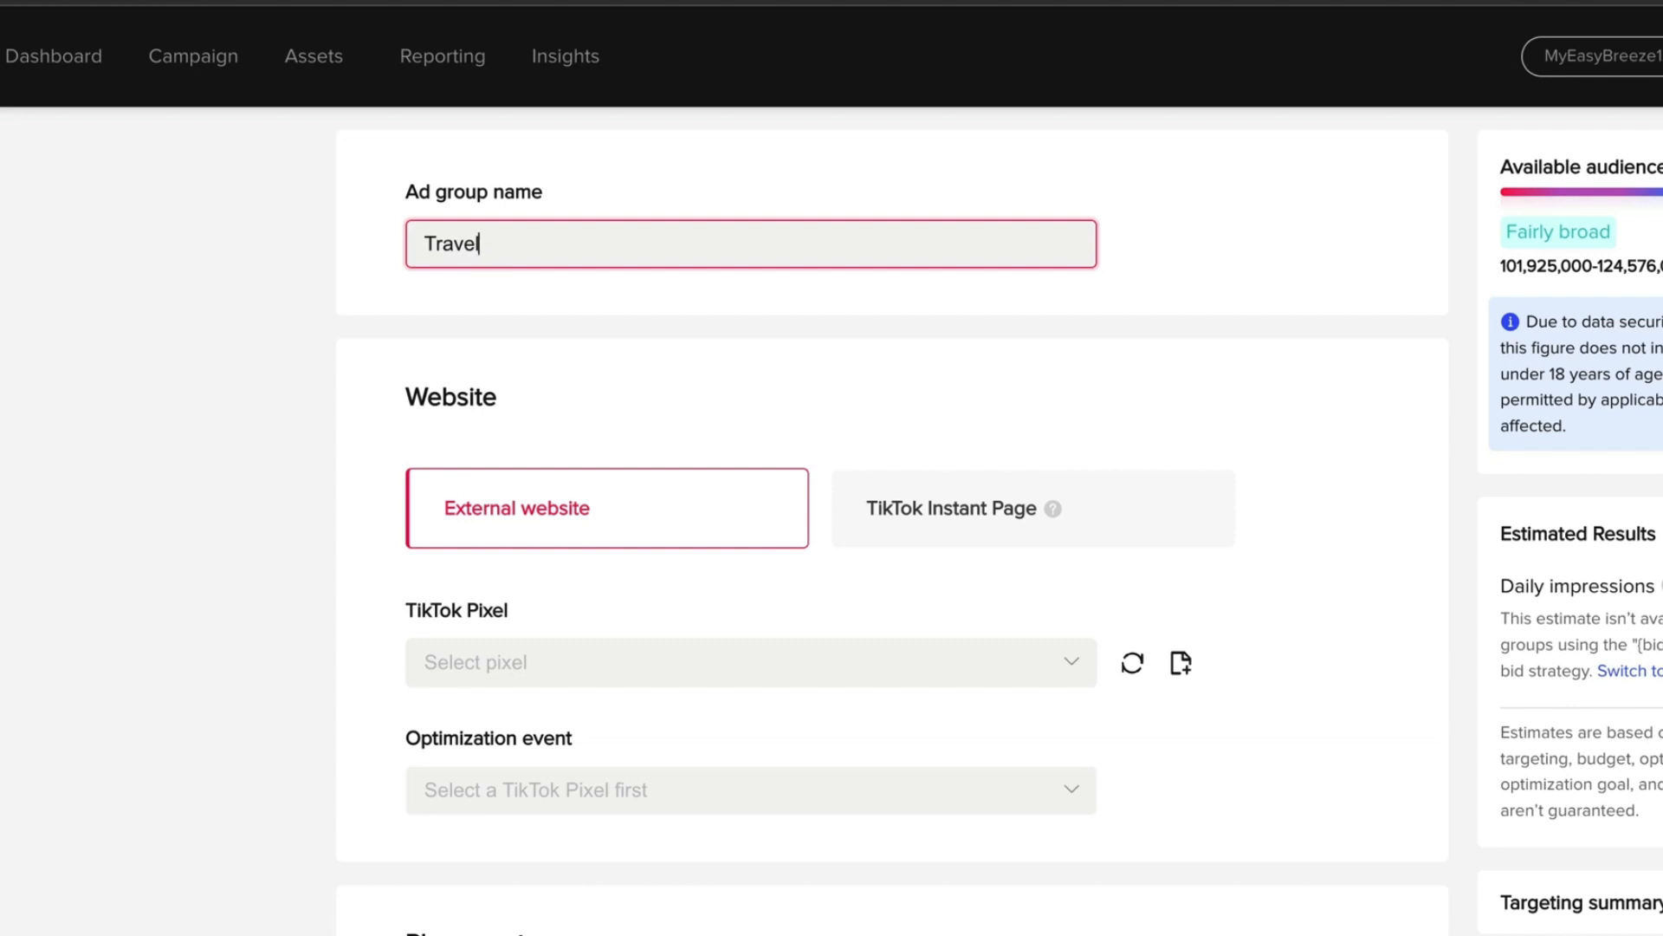
drag(531, 242, 389, 232)
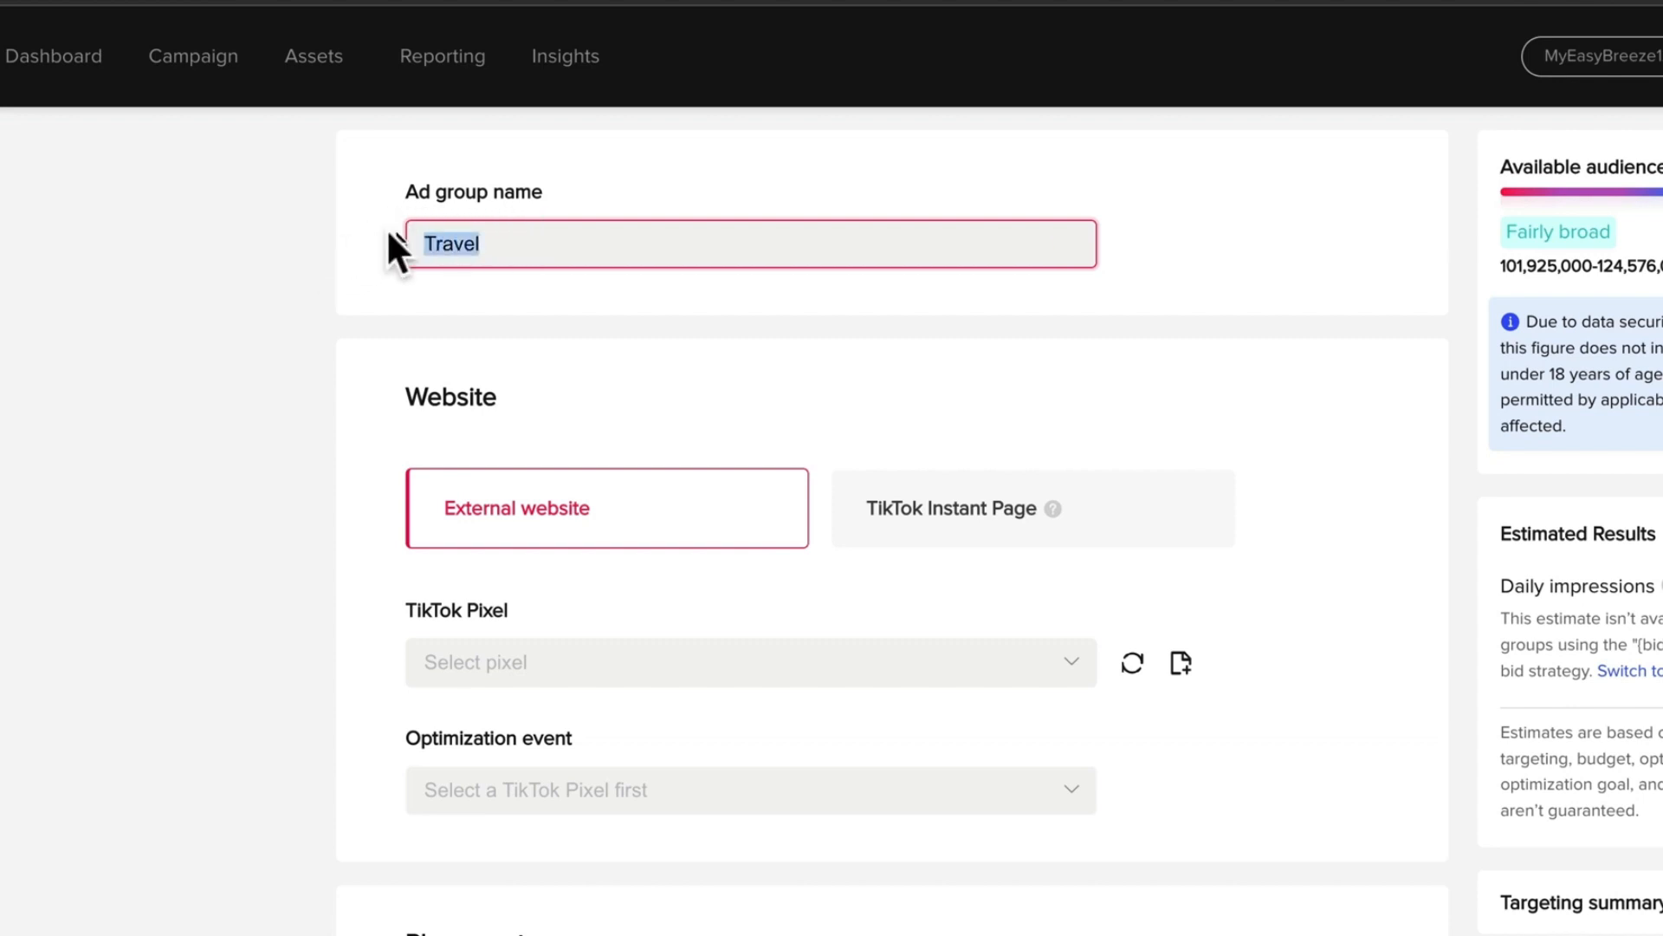
text(Broad)
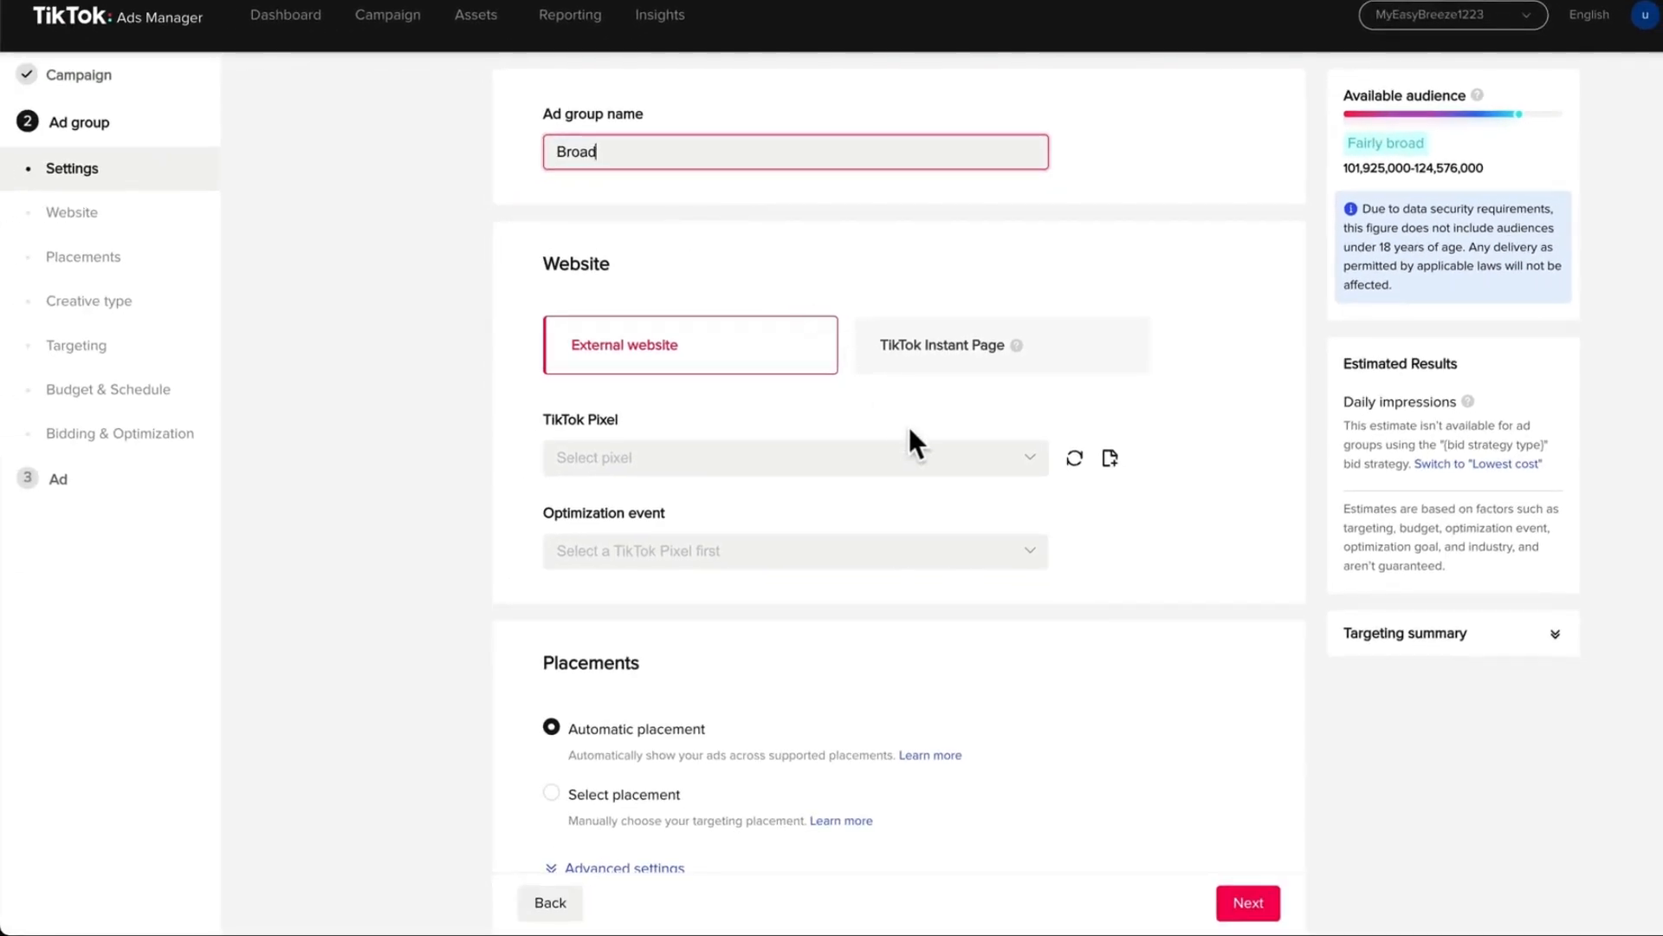
Use the TikTok Pixel for Shopify and optimize for the Complete Payment event.
click(916, 457)
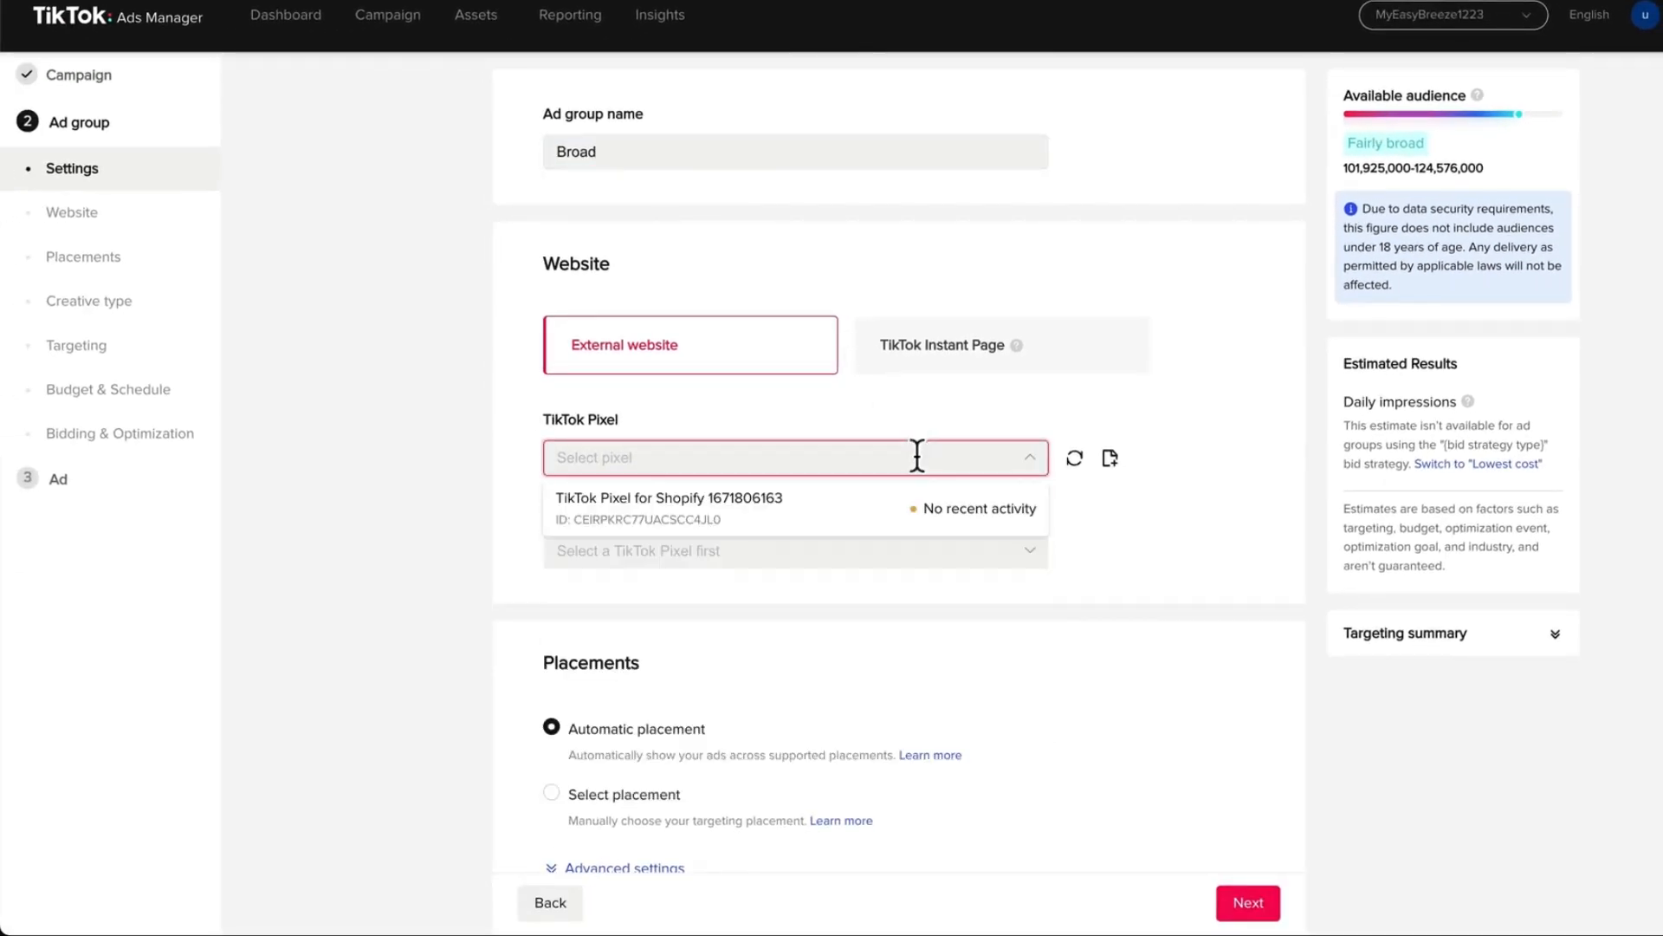
click(870, 524)
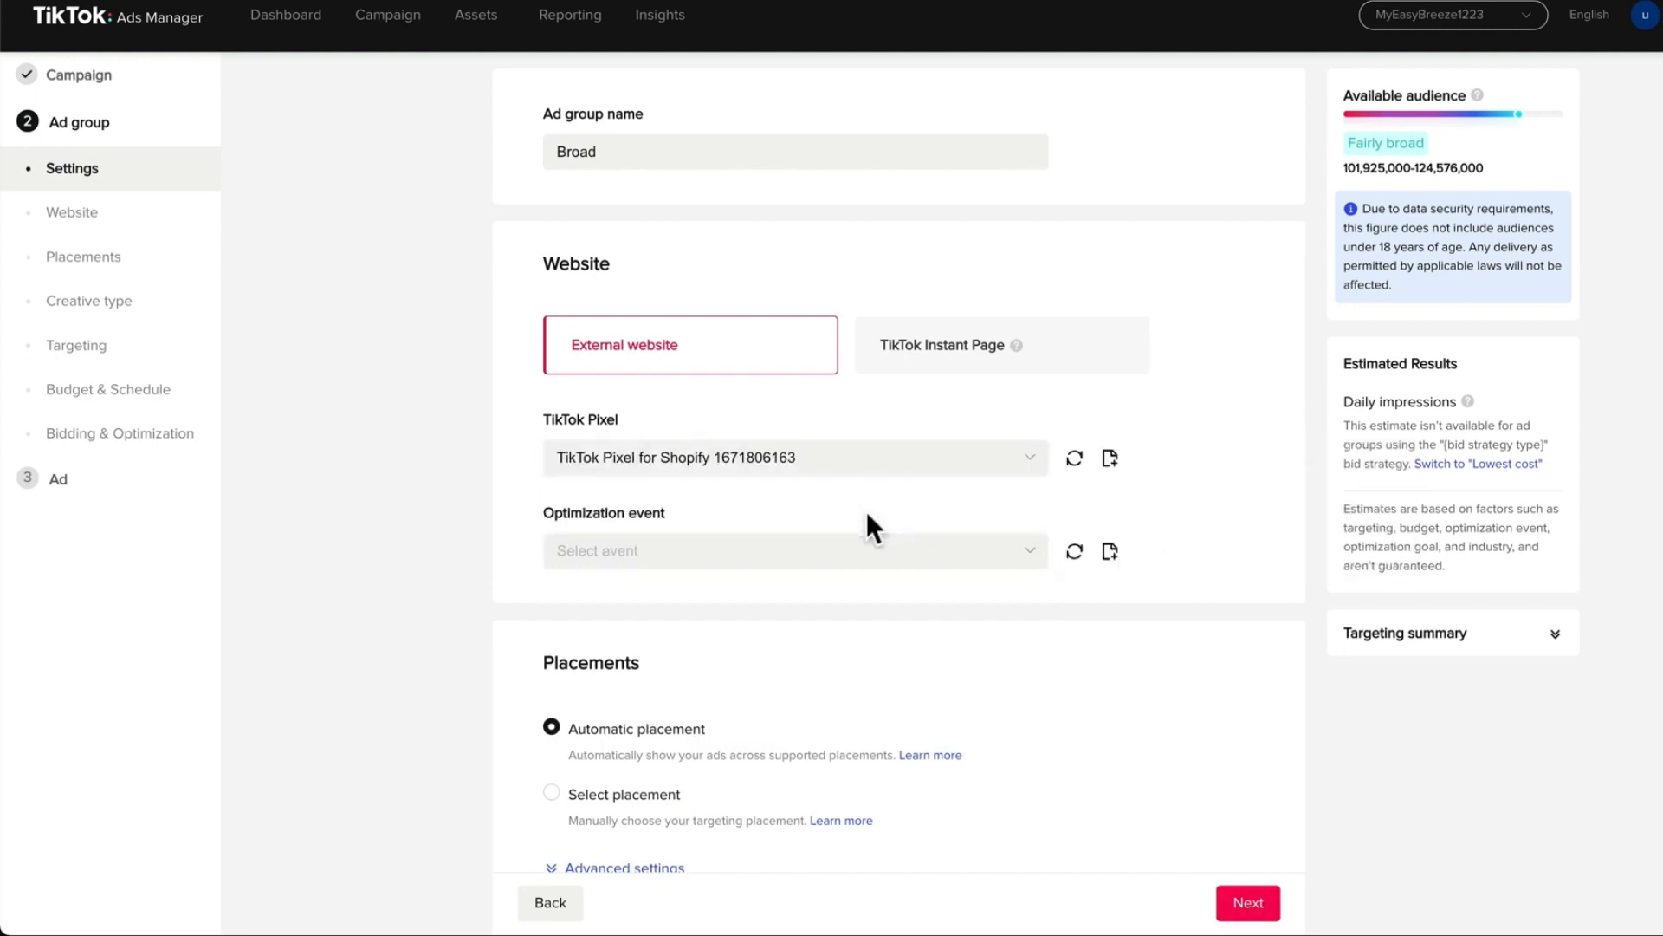
click(899, 546)
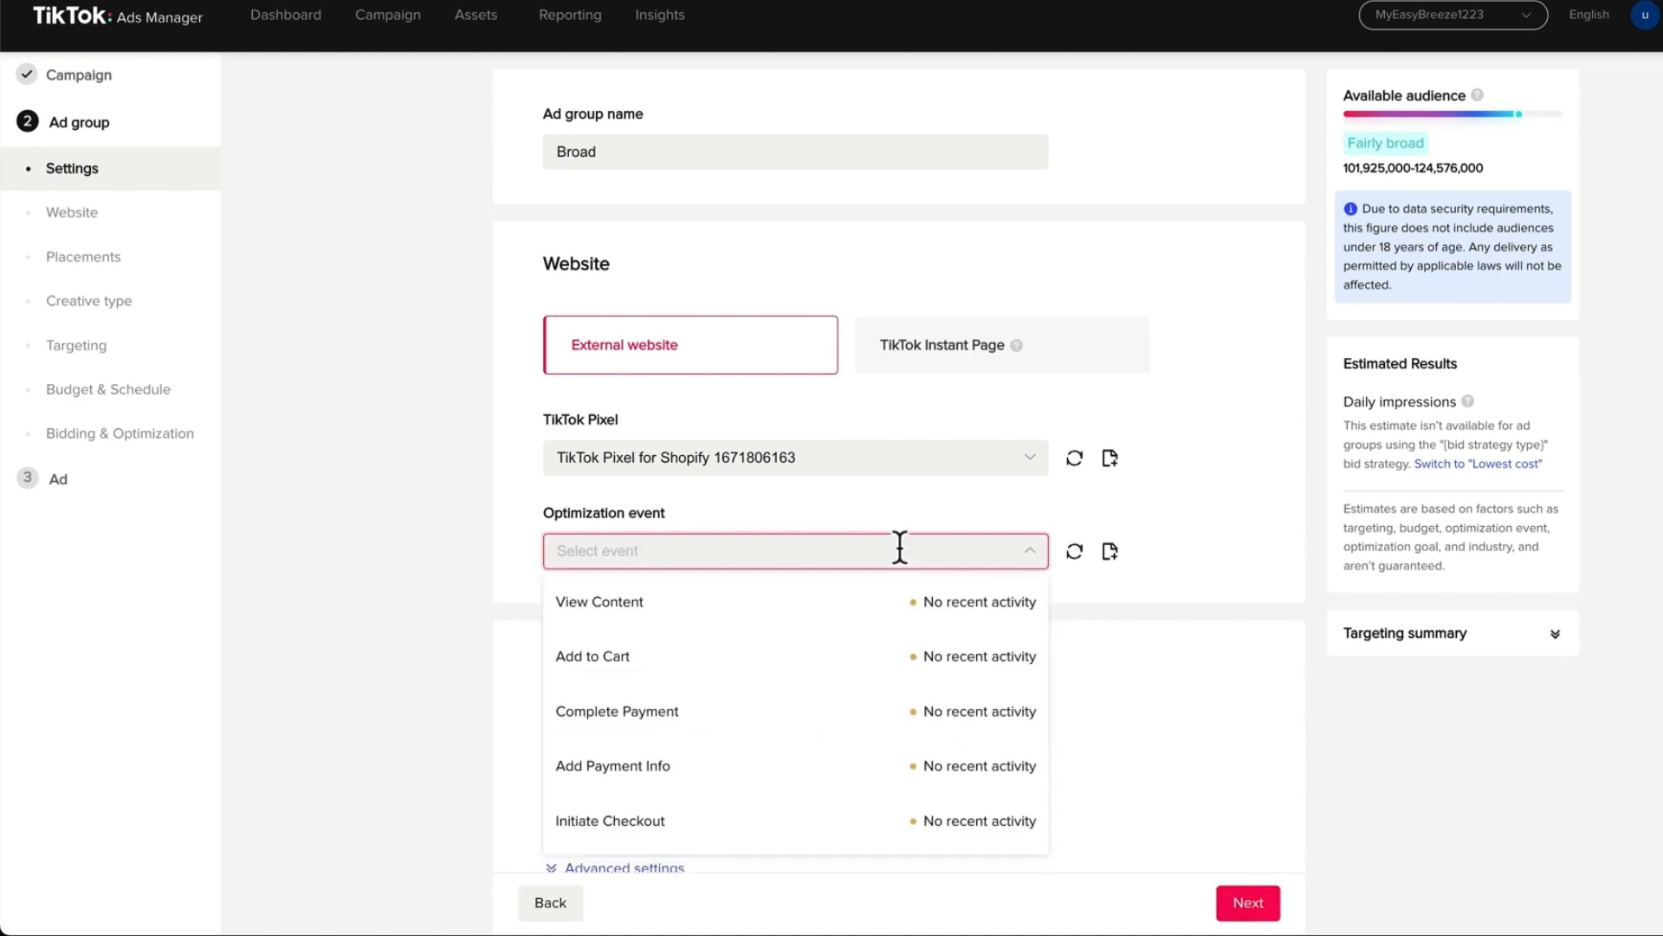
click(862, 712)
scroll(1319, 466, down, 4)
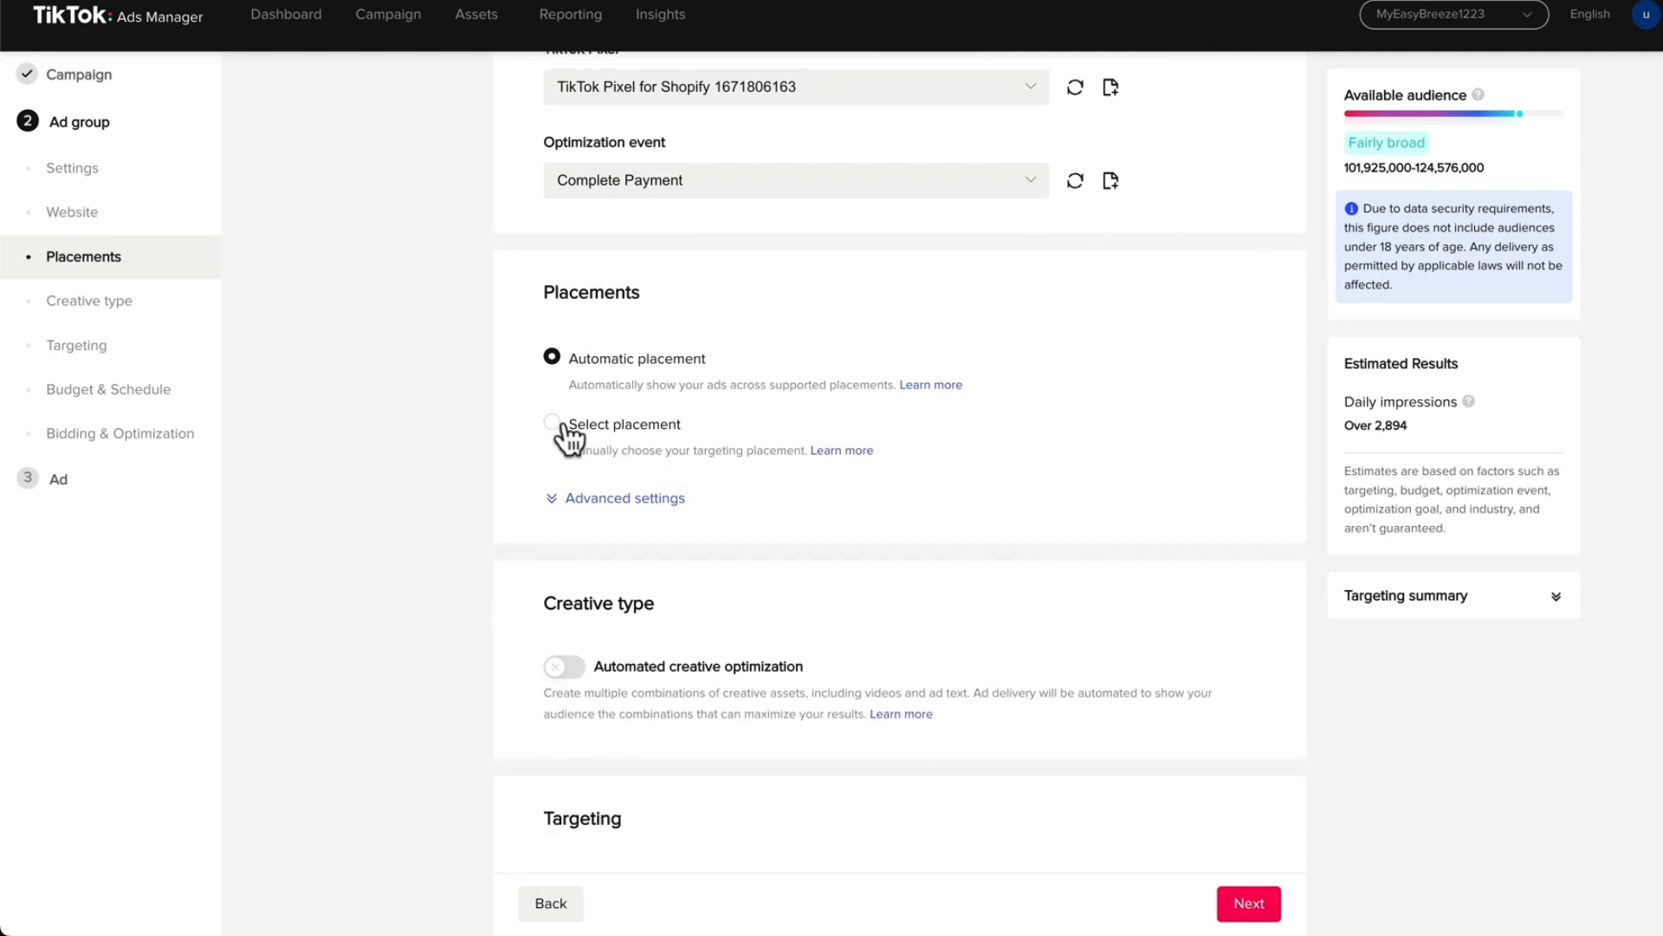
Place ads on TikTok only (no Pangle), disable video downloads, and keep automated creative optimization off.
click(552, 424)
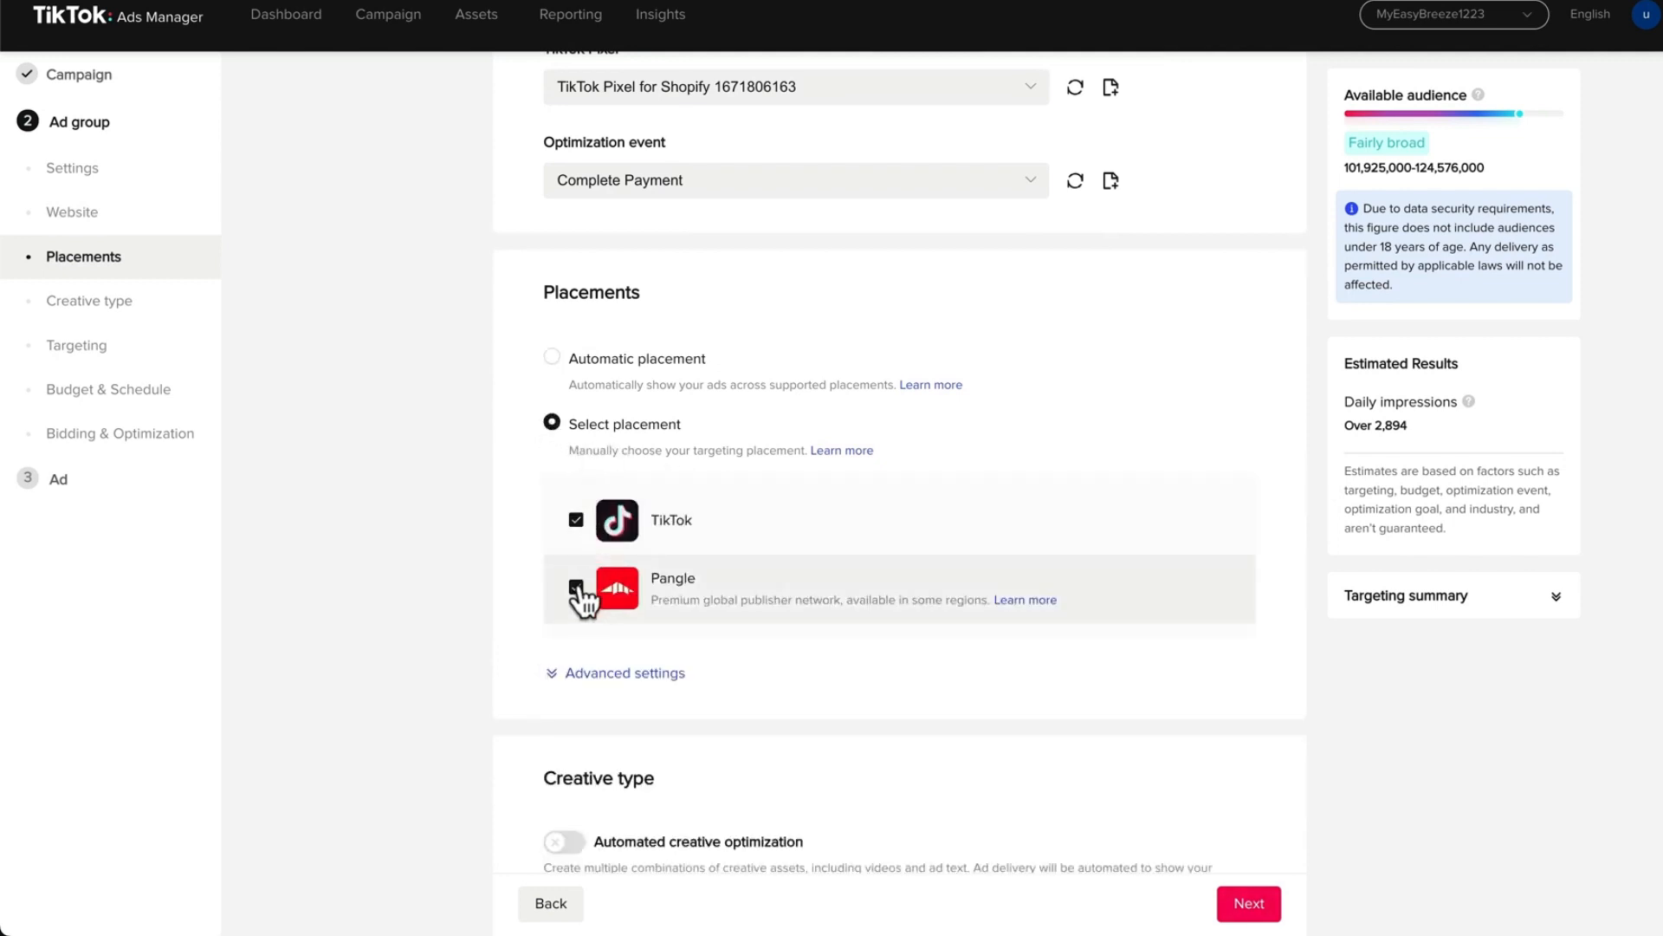
click(576, 587)
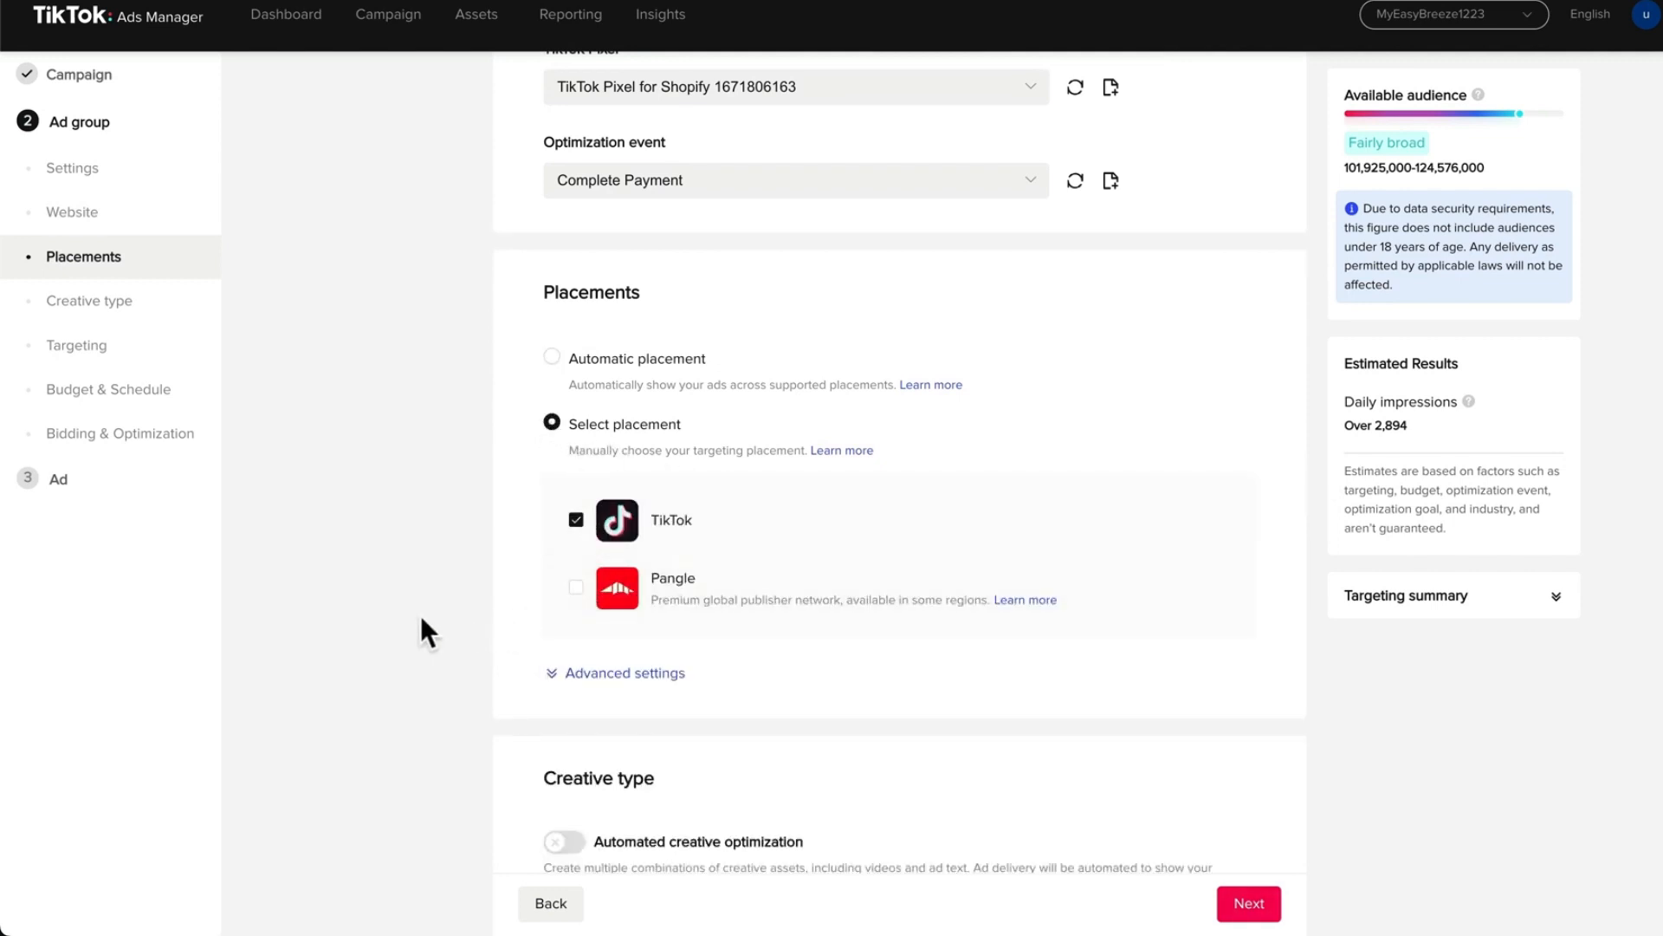
click(605, 674)
scroll(606, 684, down, 4)
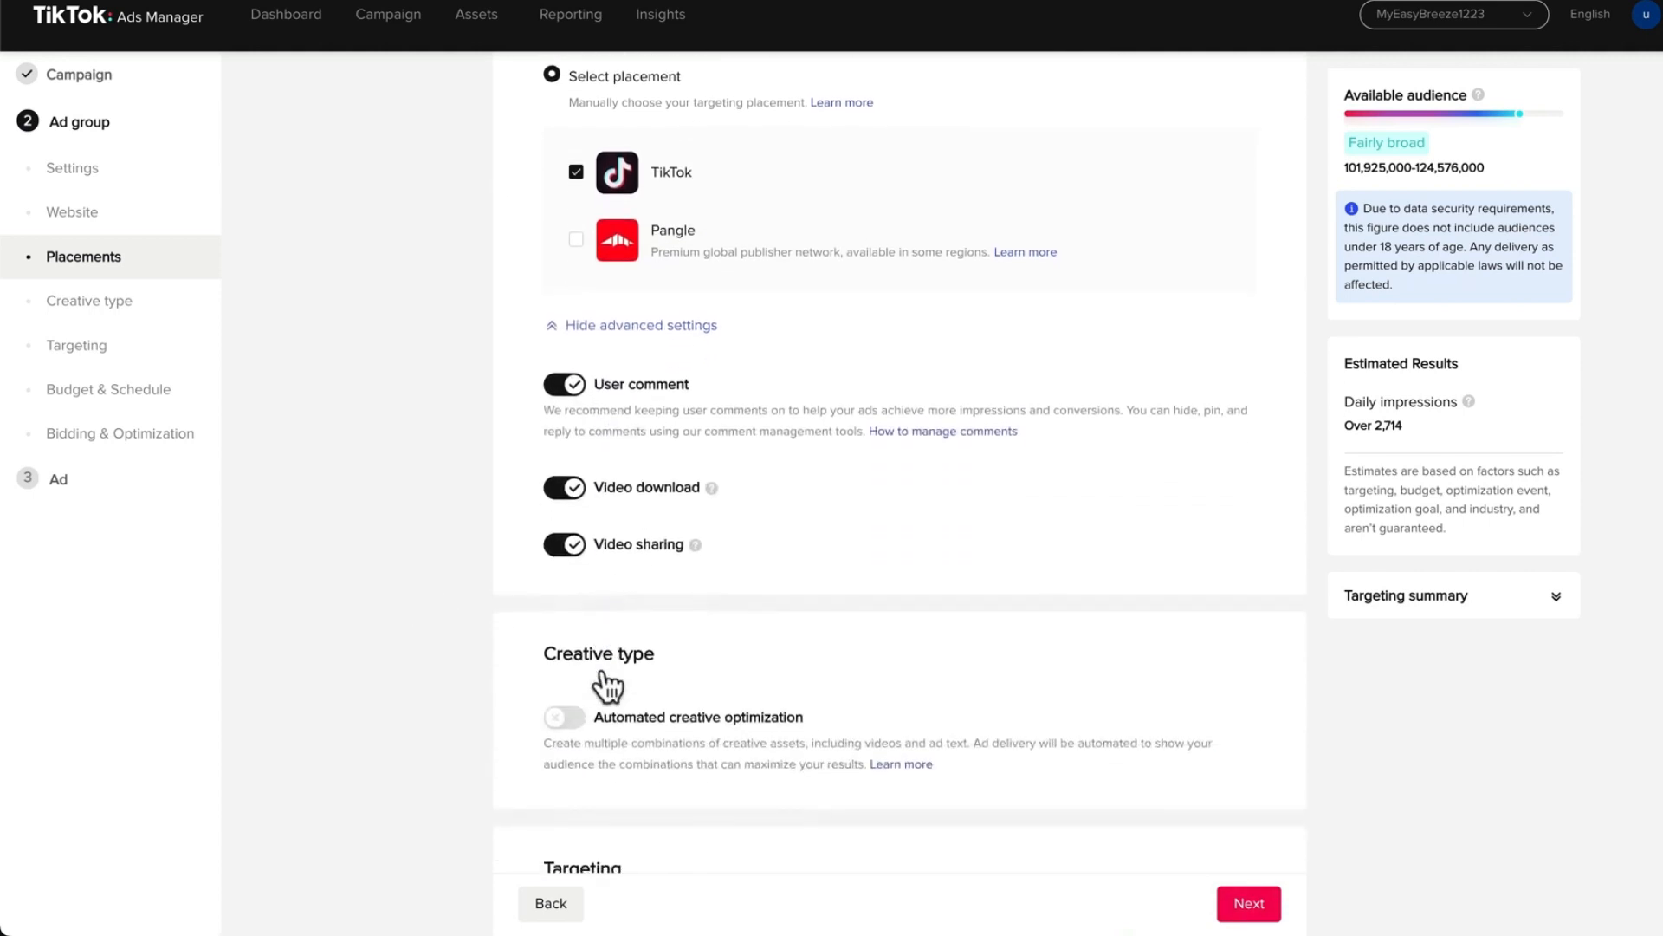
click(562, 492)
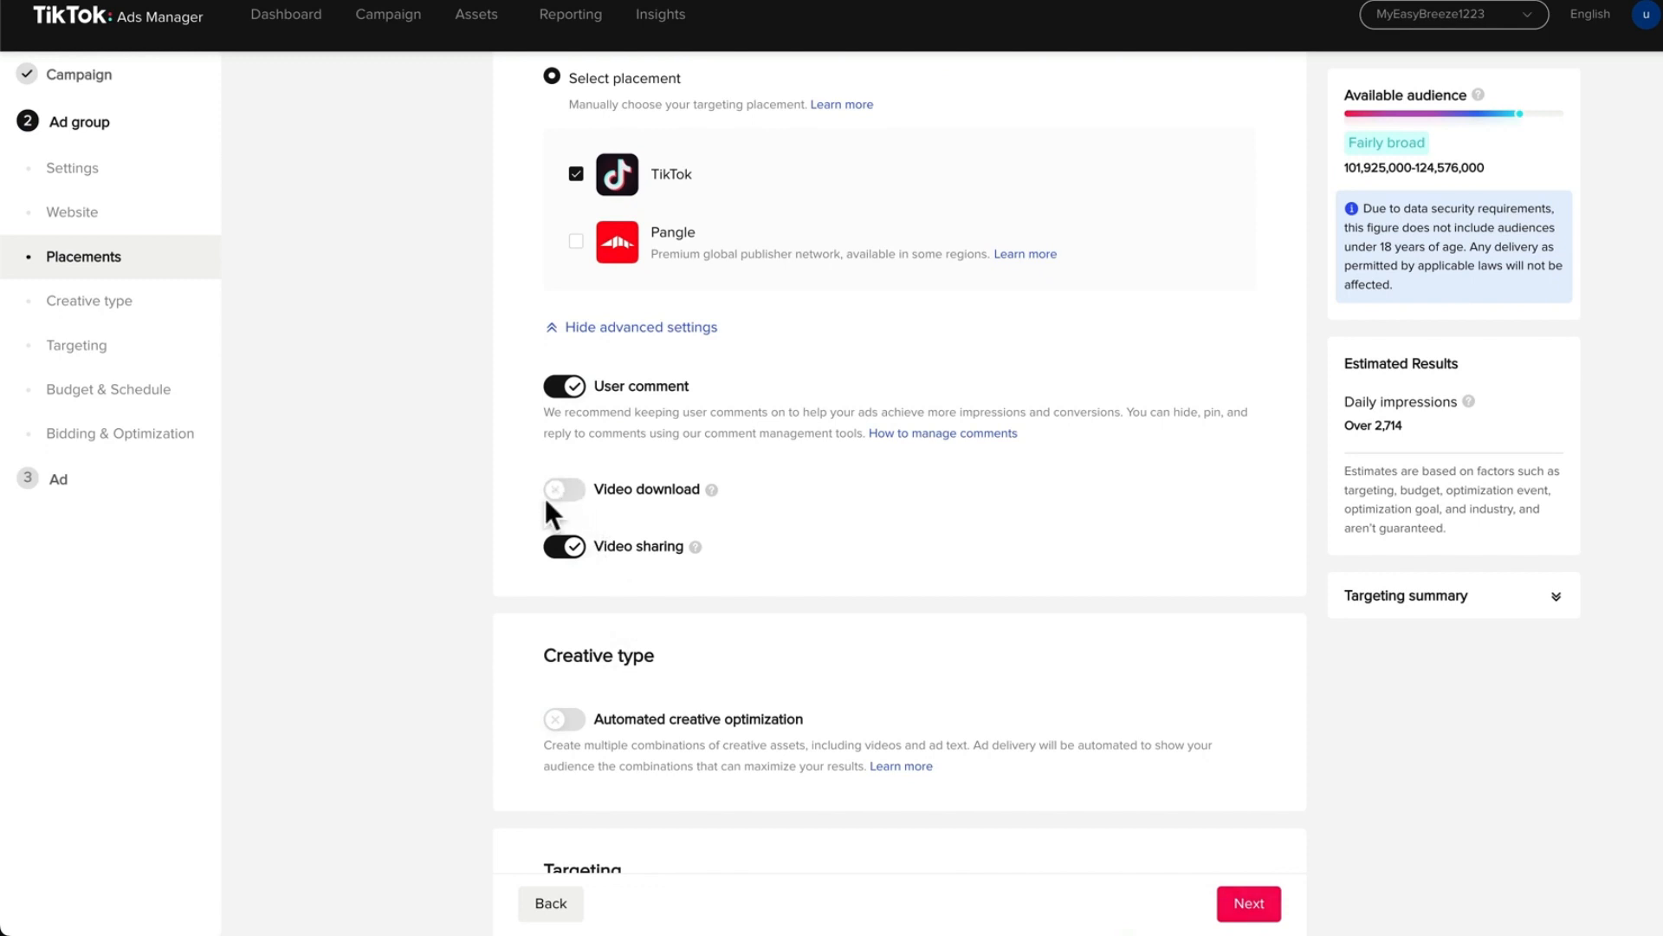
scroll(415, 508, down, 4)
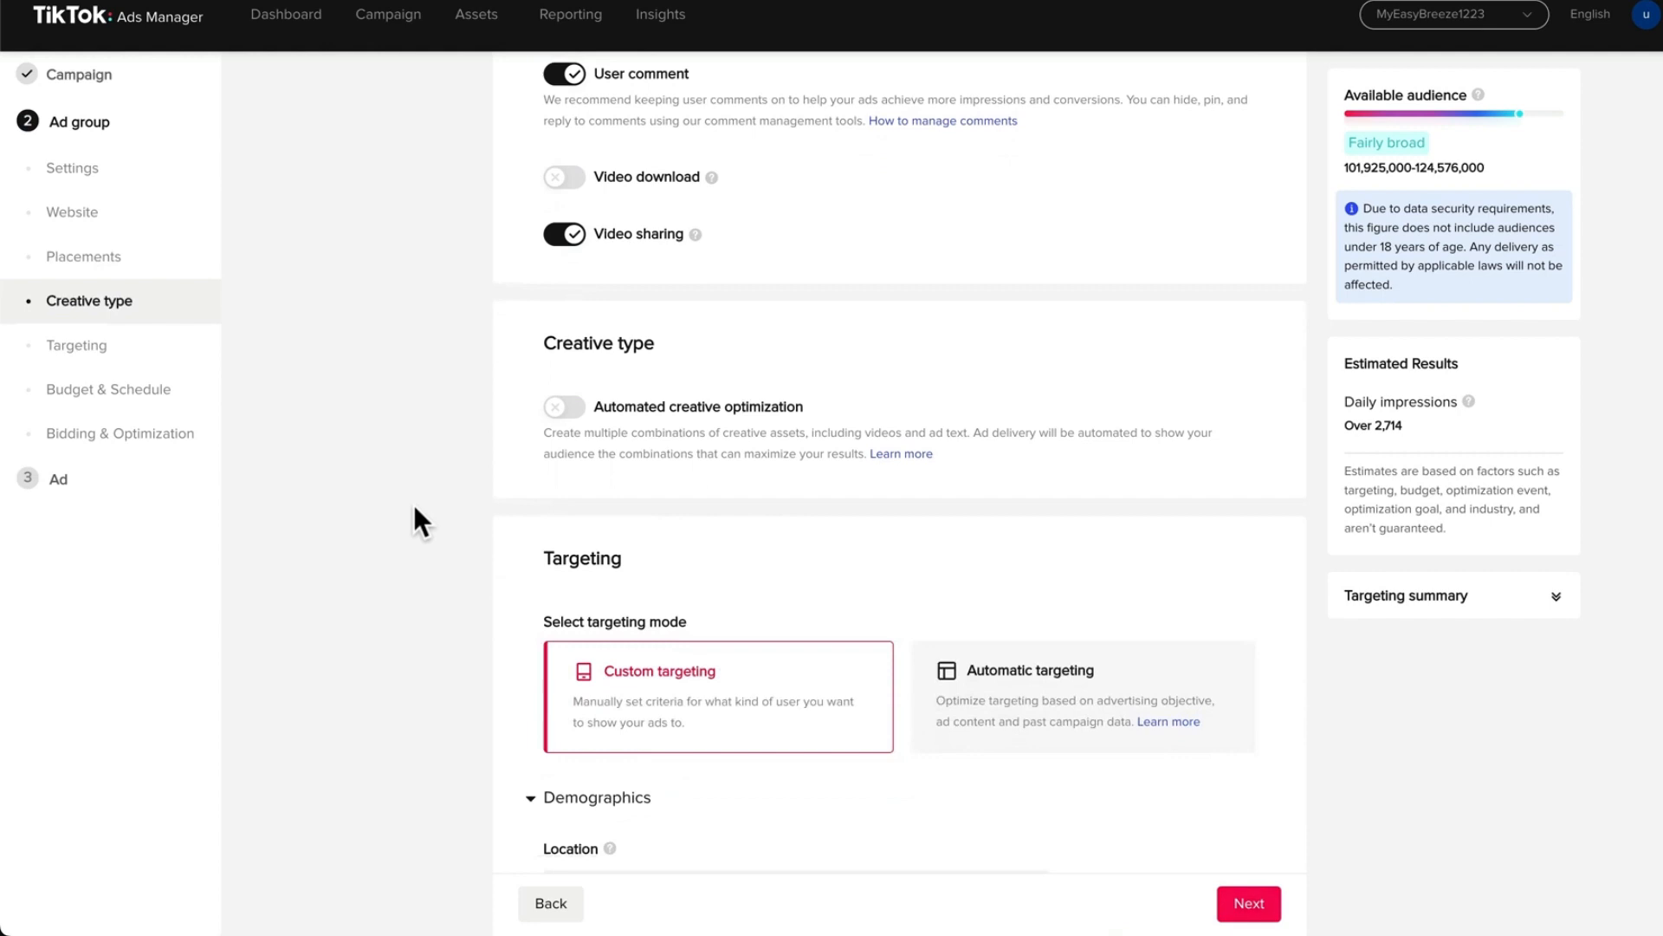
click(565, 425)
click(568, 425)
Add English as the ad group's target language.
scroll(440, 454, down, 5)
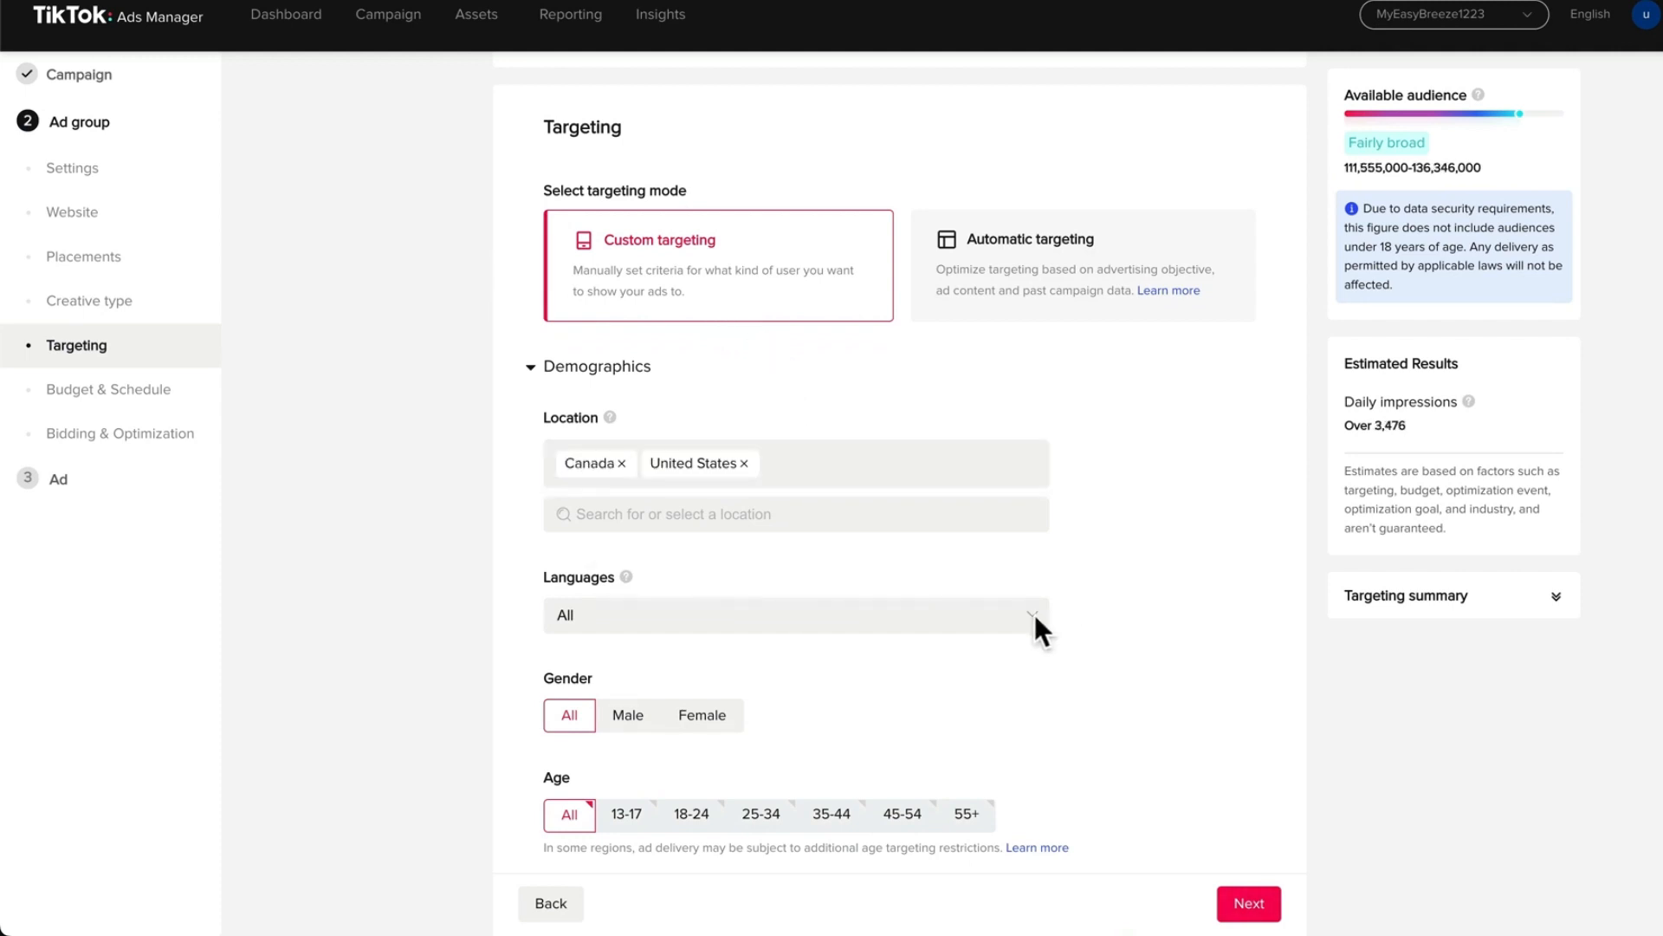
click(1036, 616)
click(577, 338)
click(1153, 556)
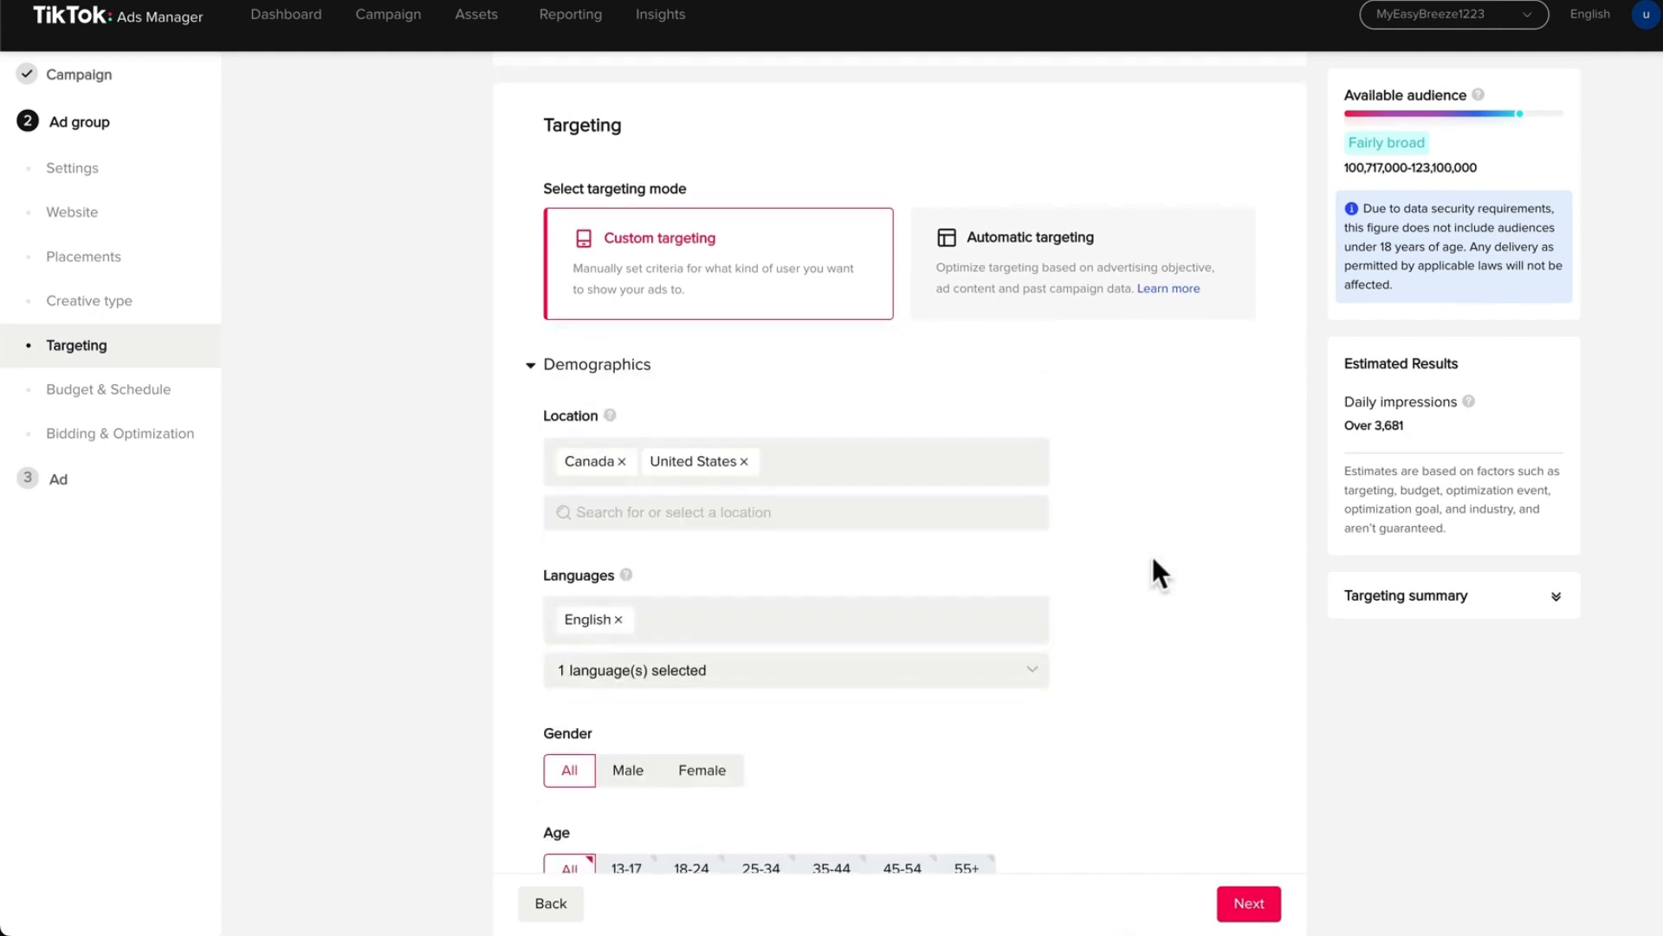
scroll(1153, 556, down, 4)
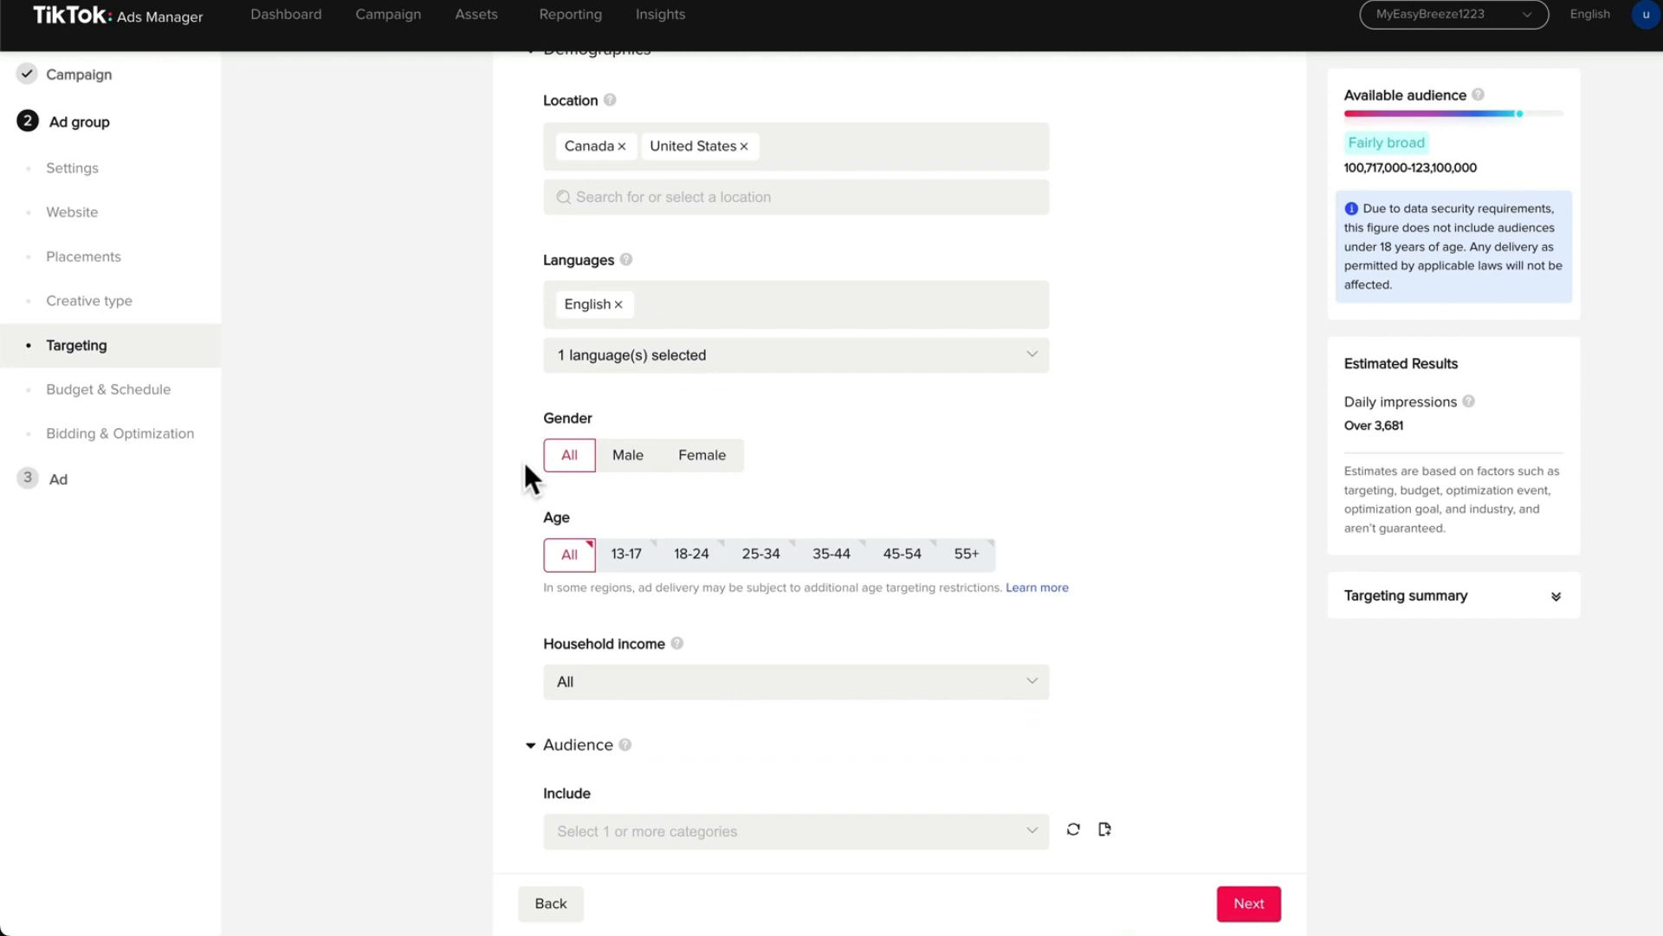
Keep gender on All and select the age groups 18-24, 25-34, 35-44, 45-54 and 55+.
click(697, 459)
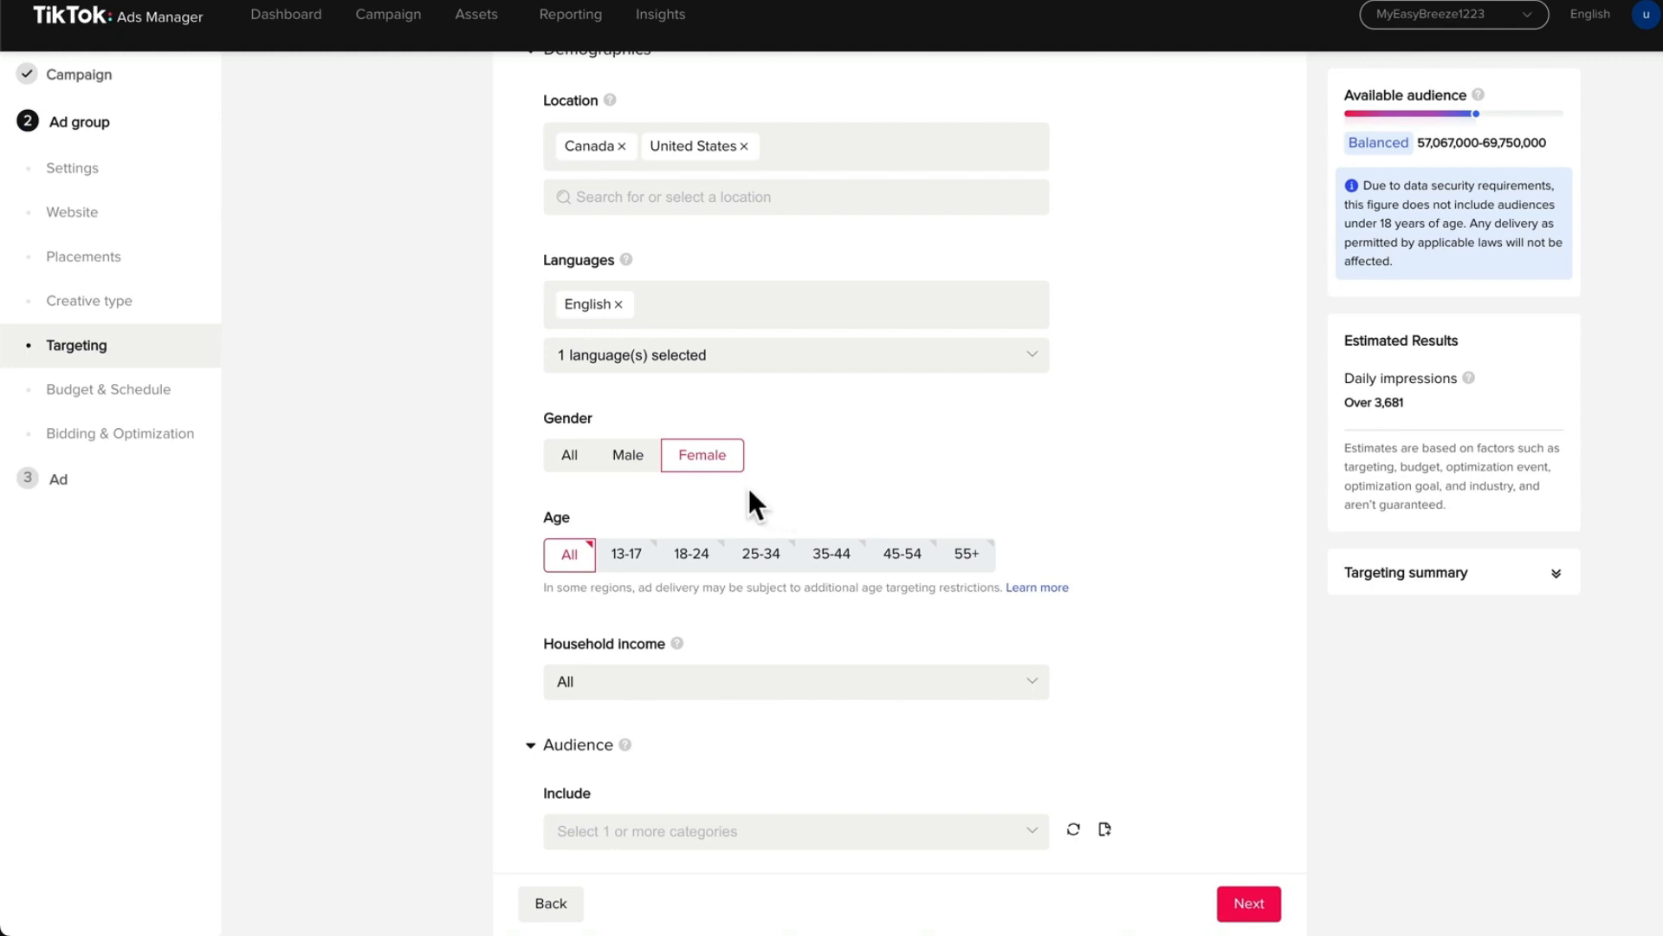
click(577, 459)
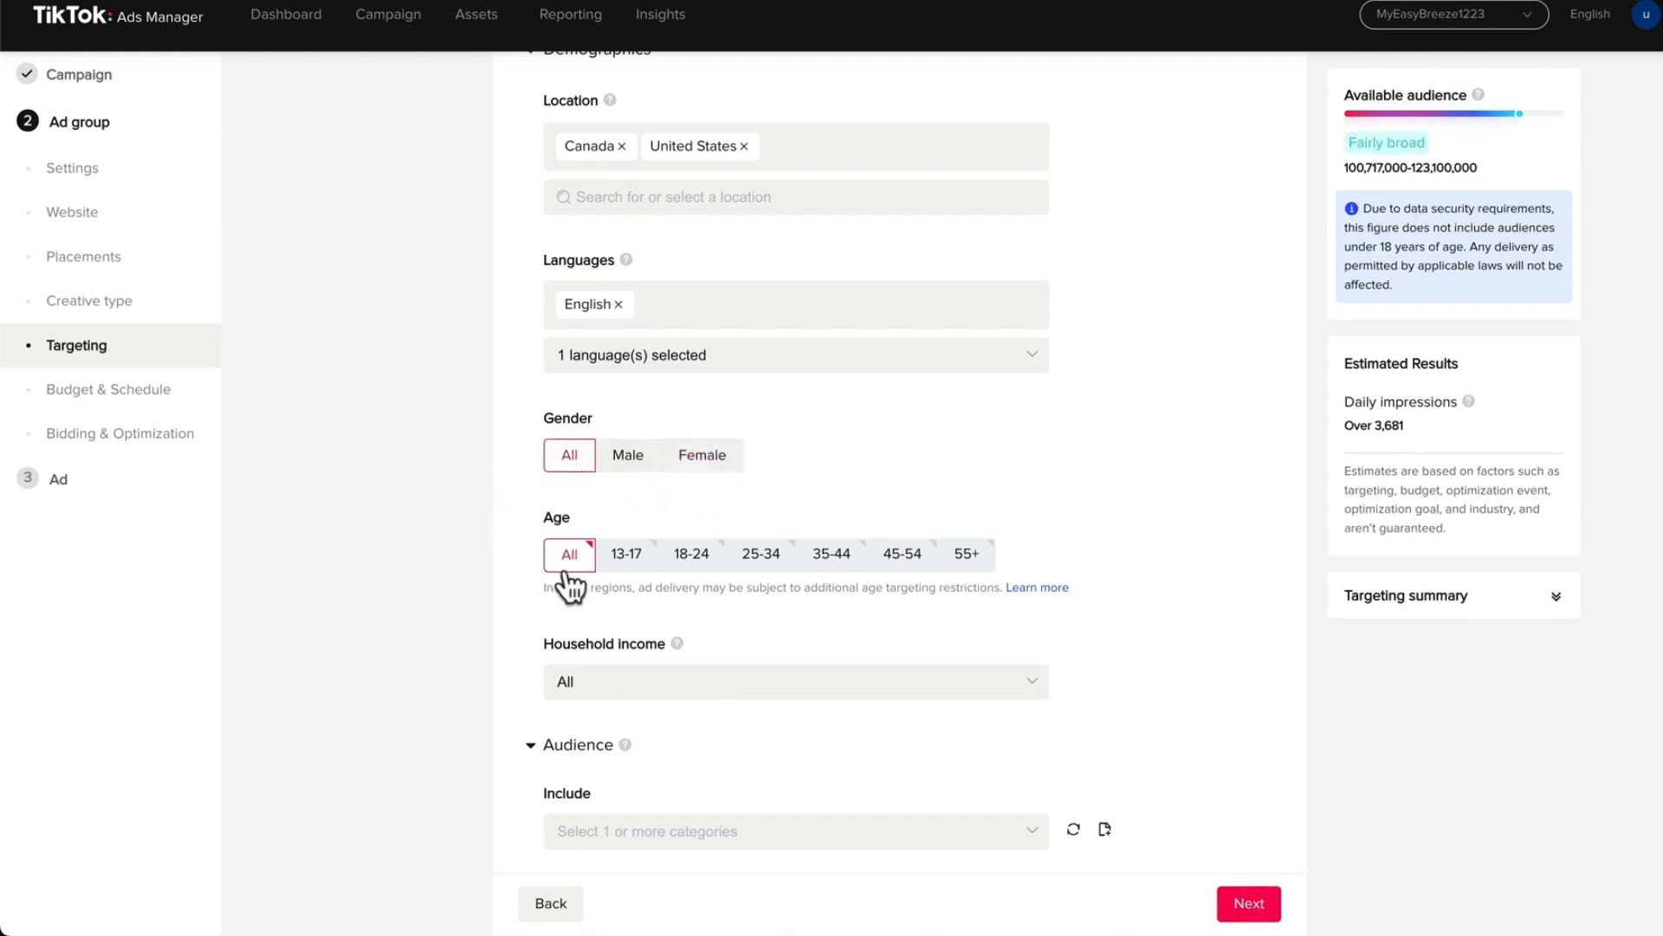
click(693, 561)
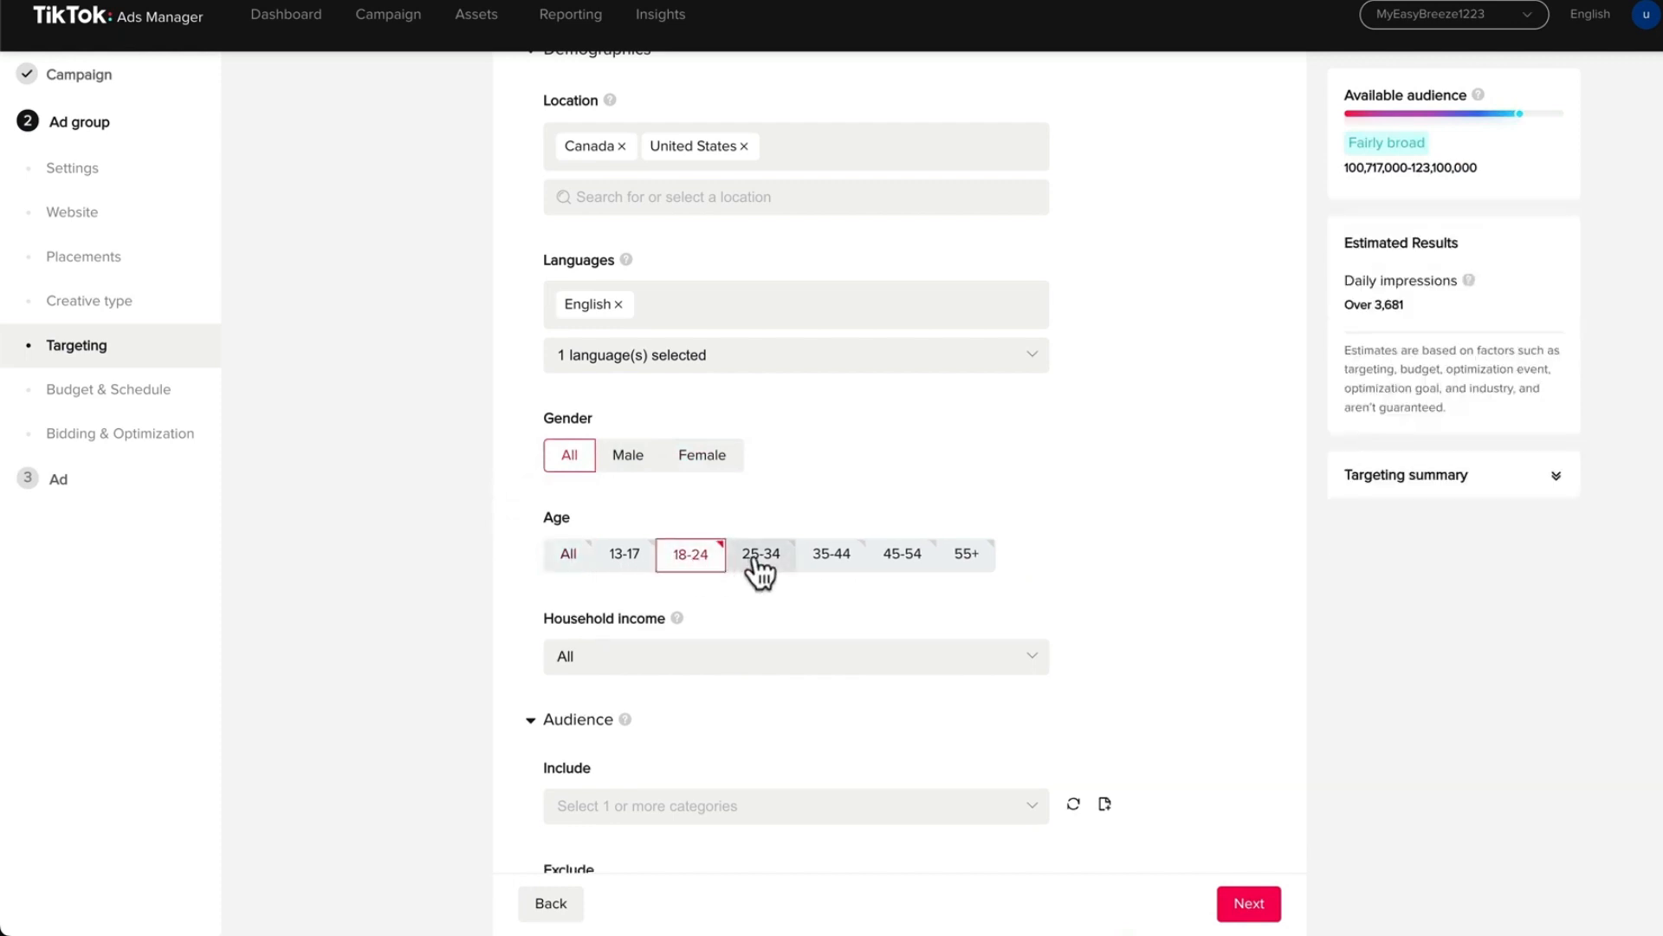
click(761, 564)
click(834, 567)
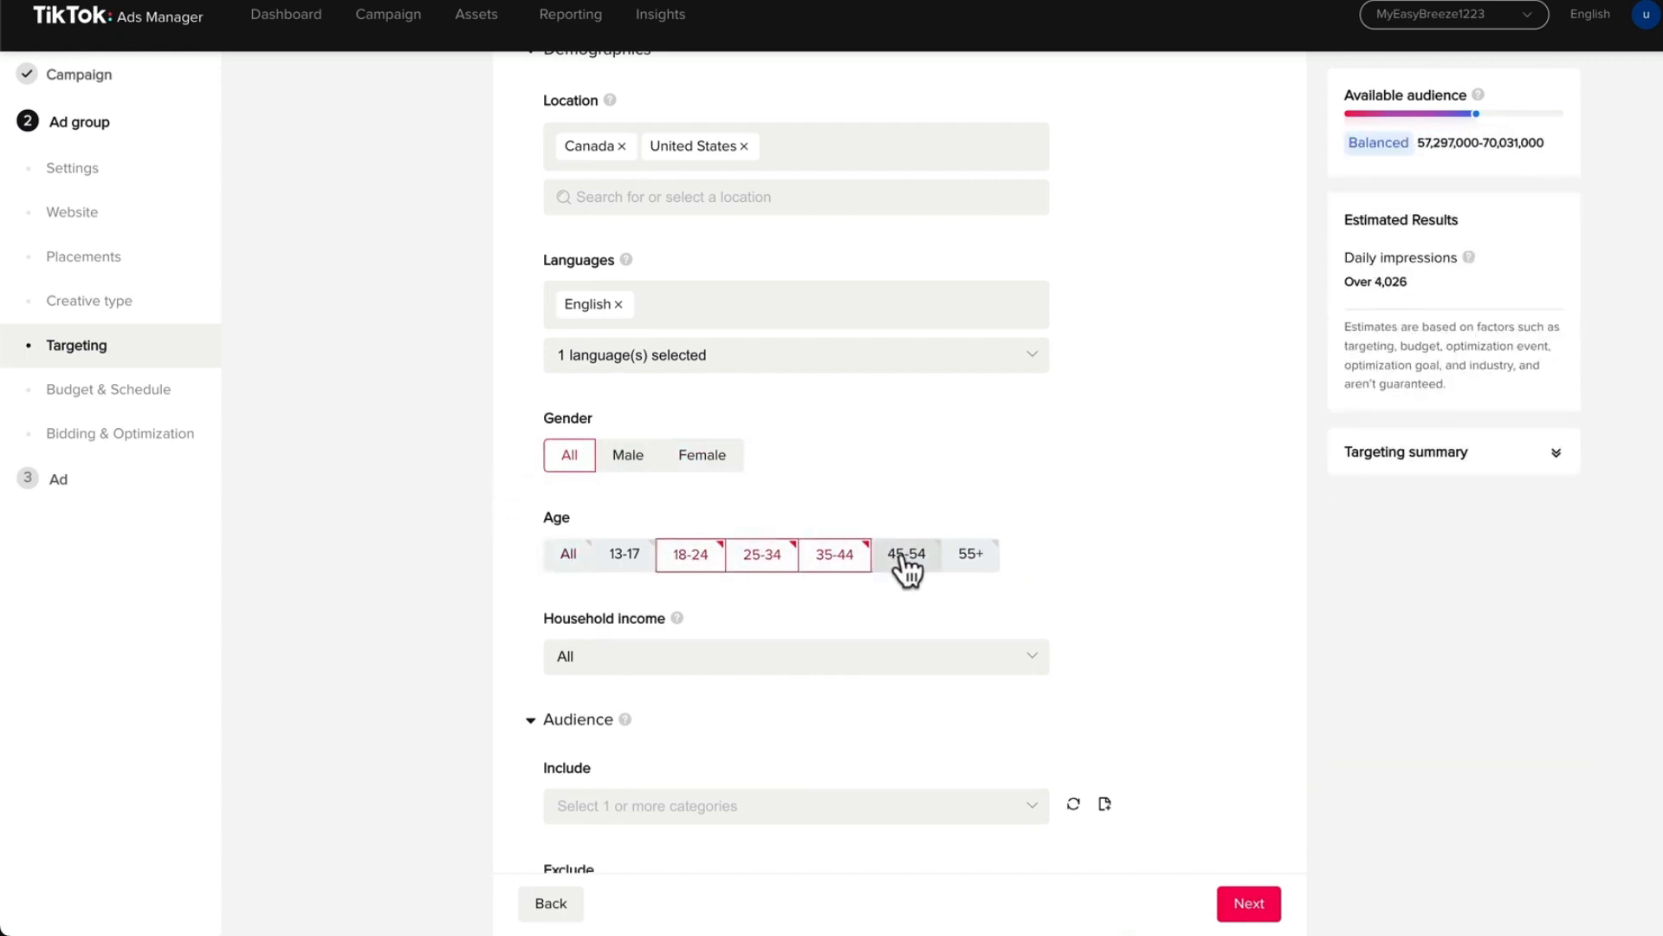
click(905, 570)
click(970, 558)
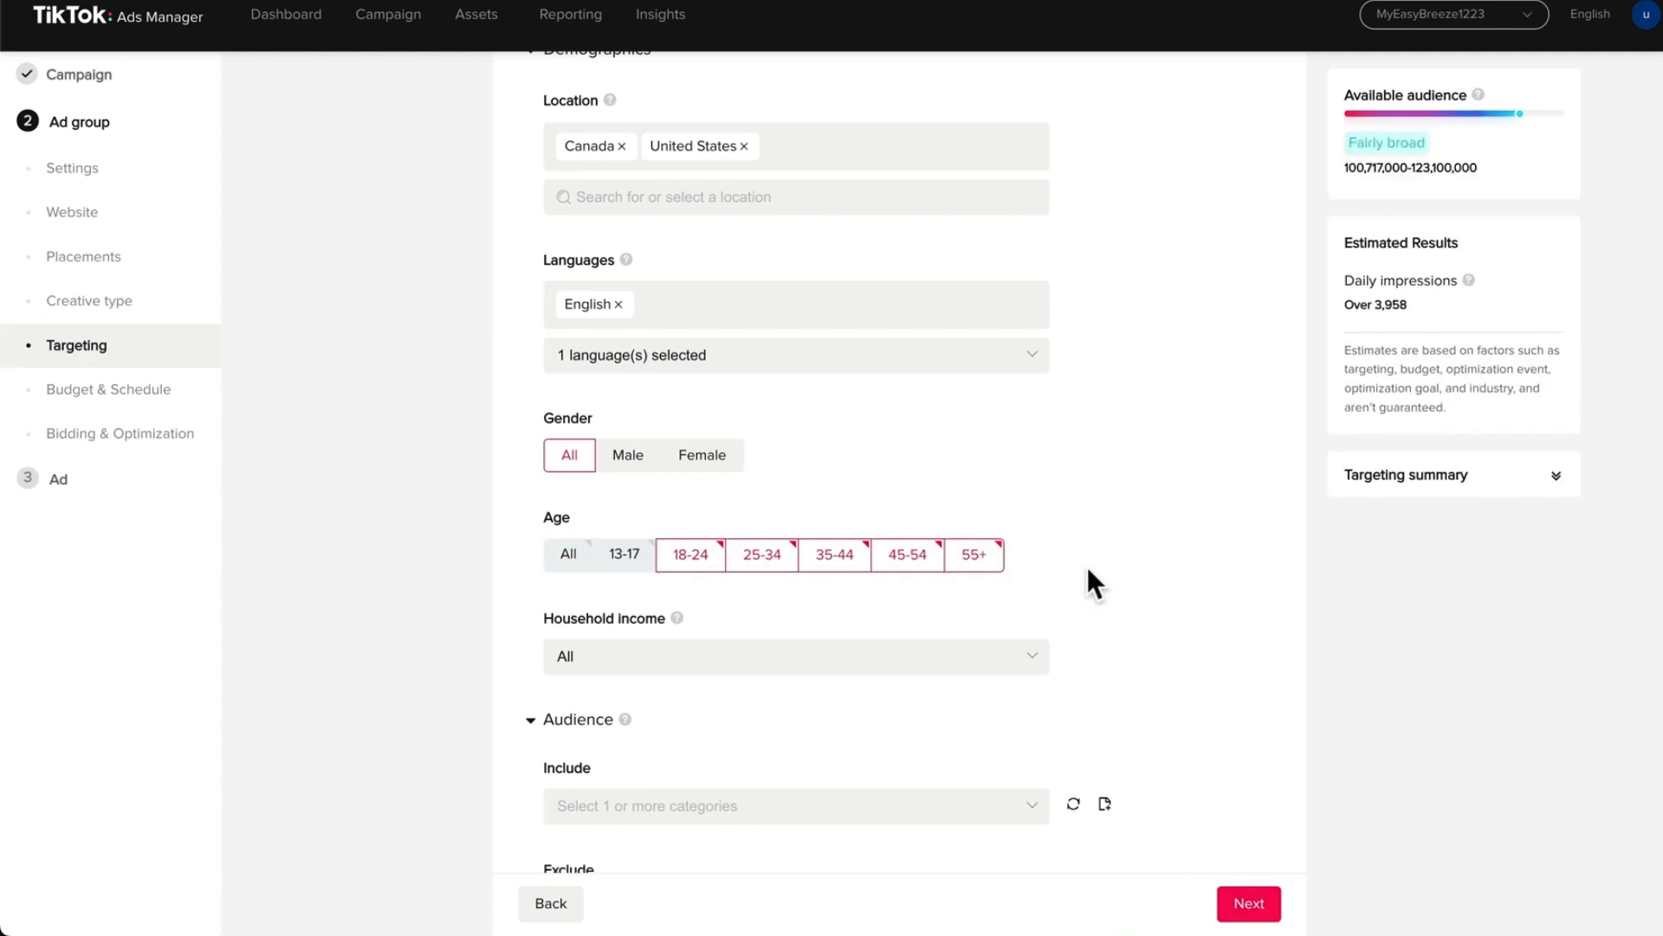
Browse the interest categories but close the picker with no interests added, then reach Budget & Schedule.
scroll(1254, 429, down, 6)
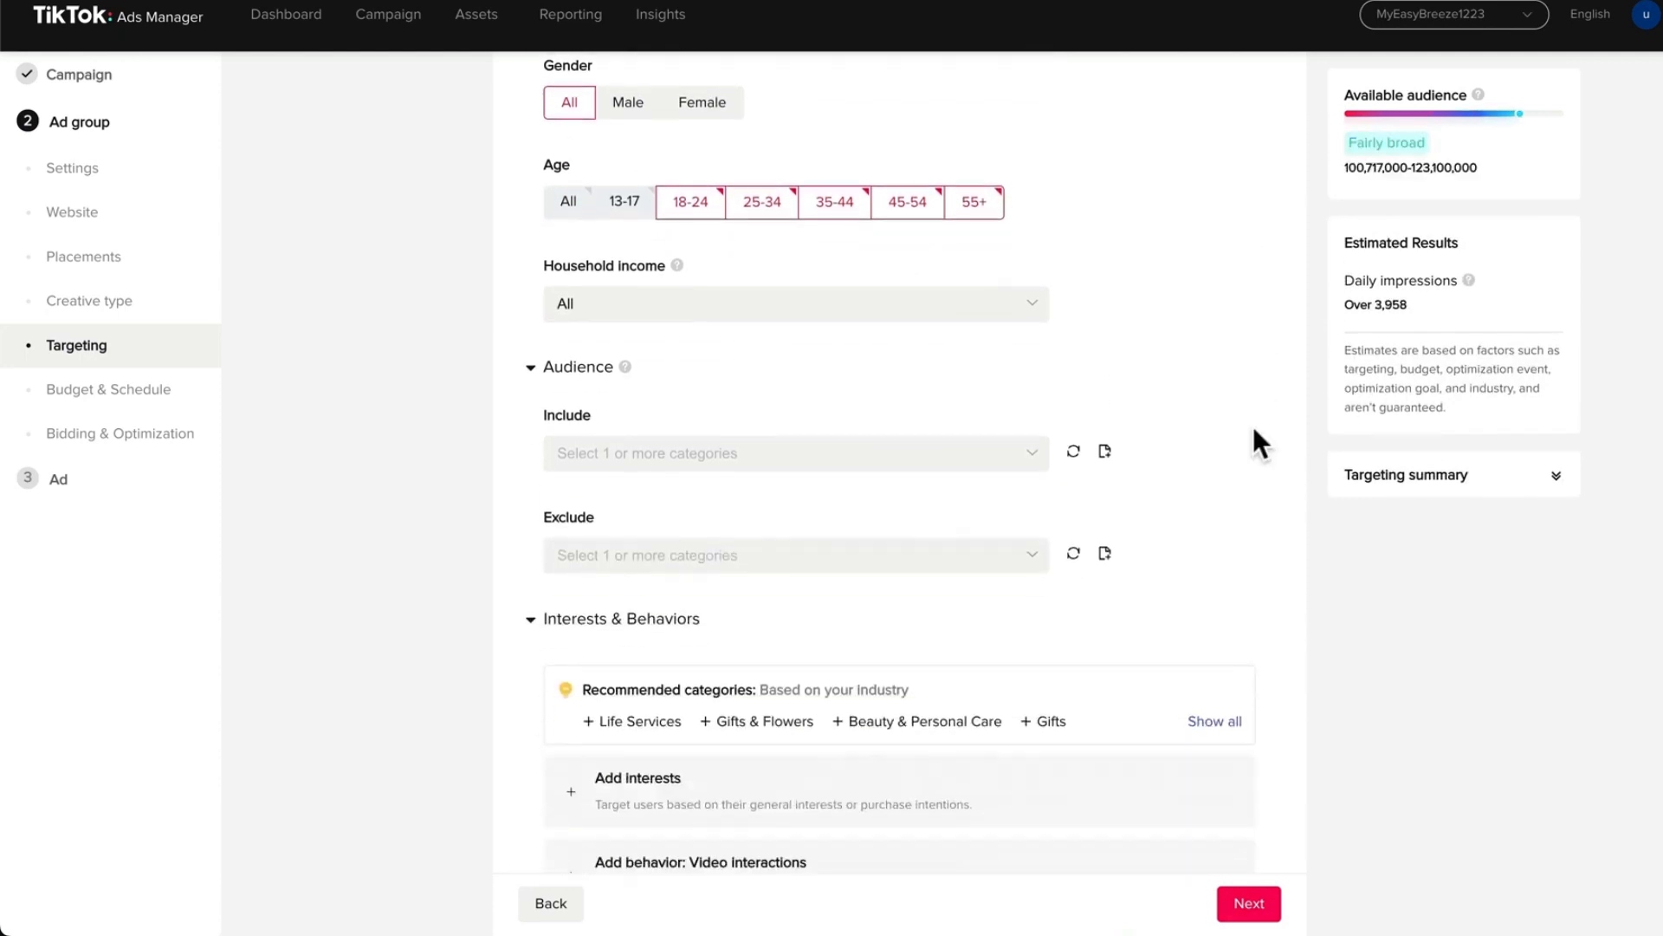
scroll(1253, 426, down, 5)
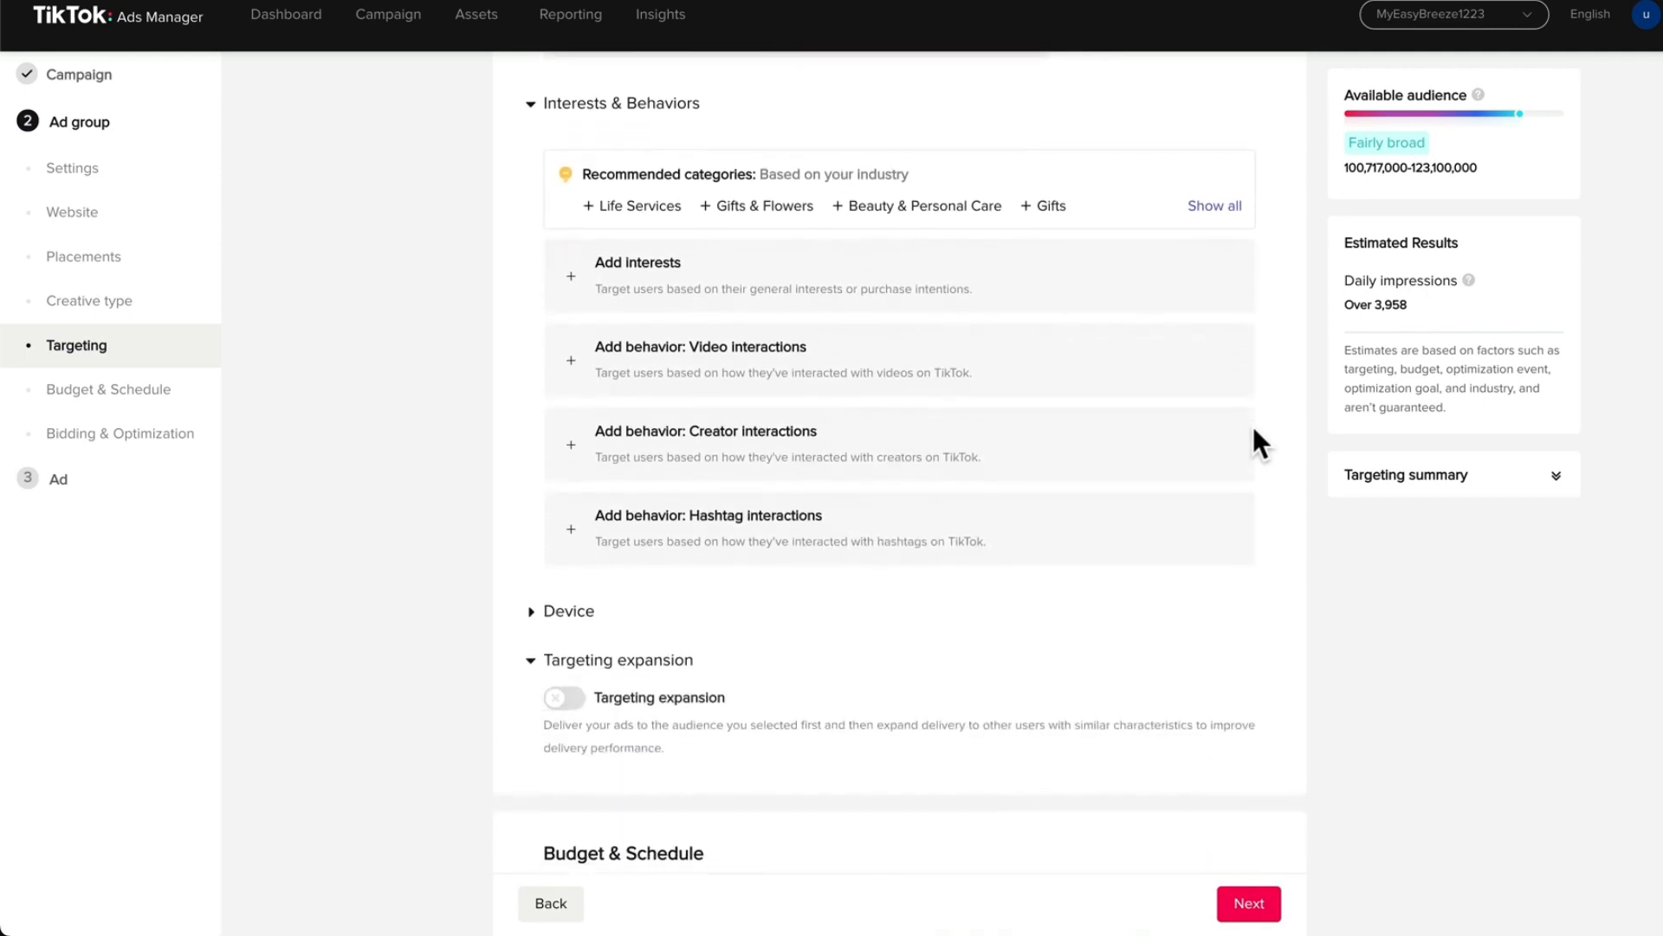
click(575, 277)
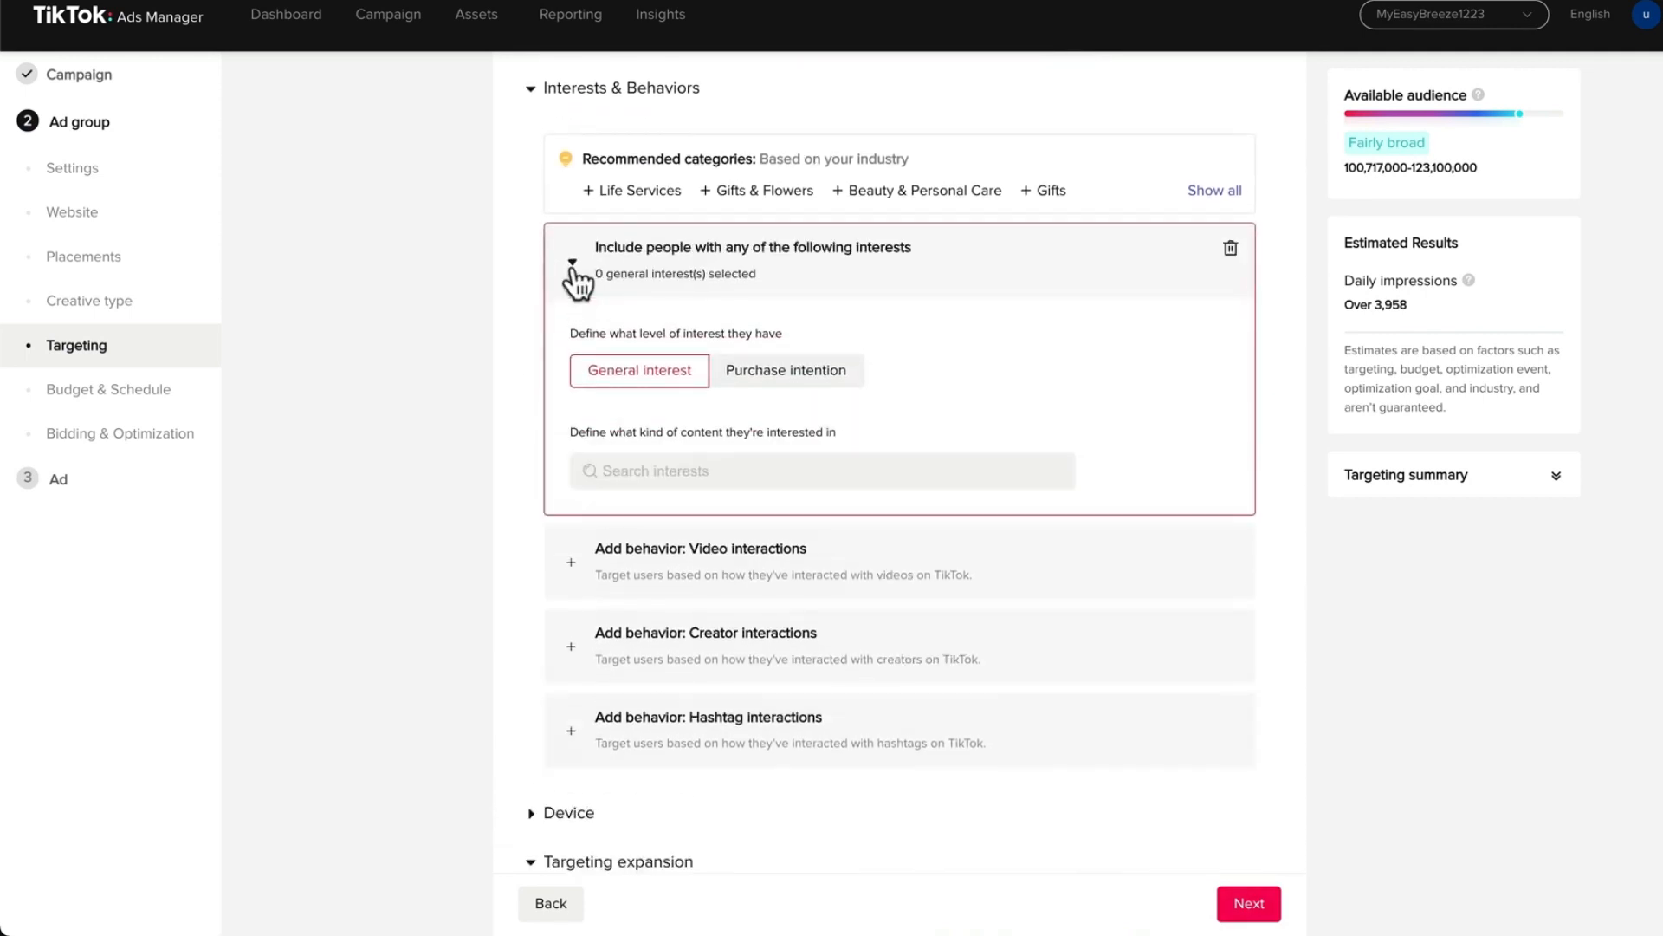
click(639, 470)
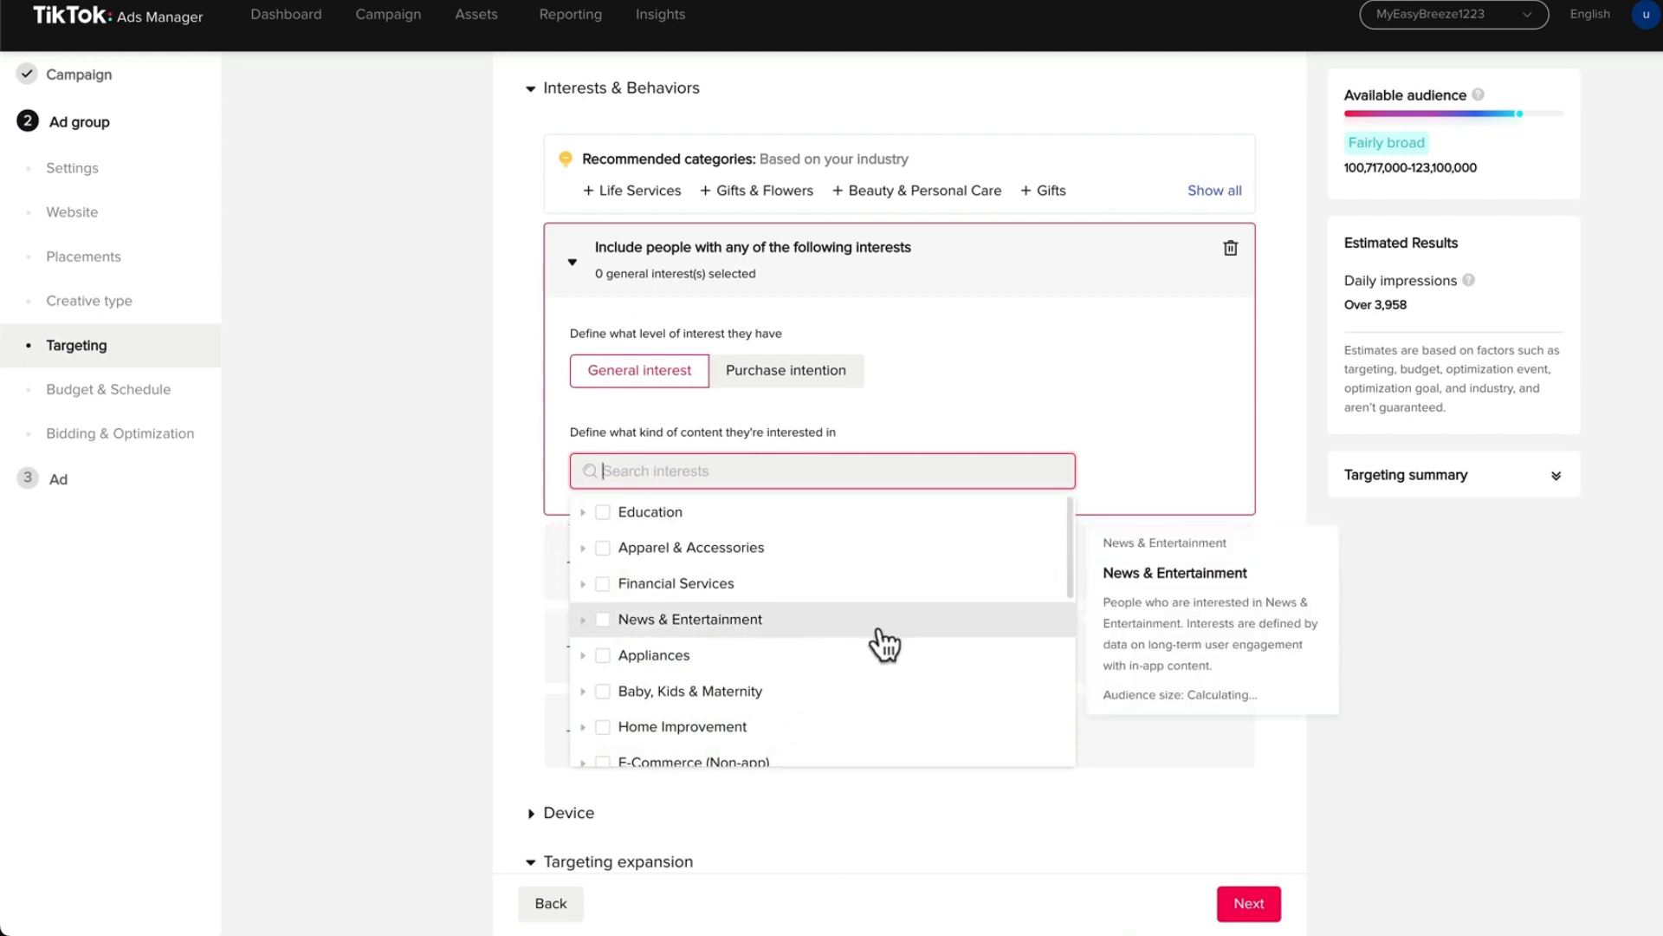
scroll(880, 642, down, 2)
scroll(884, 642, down, 4)
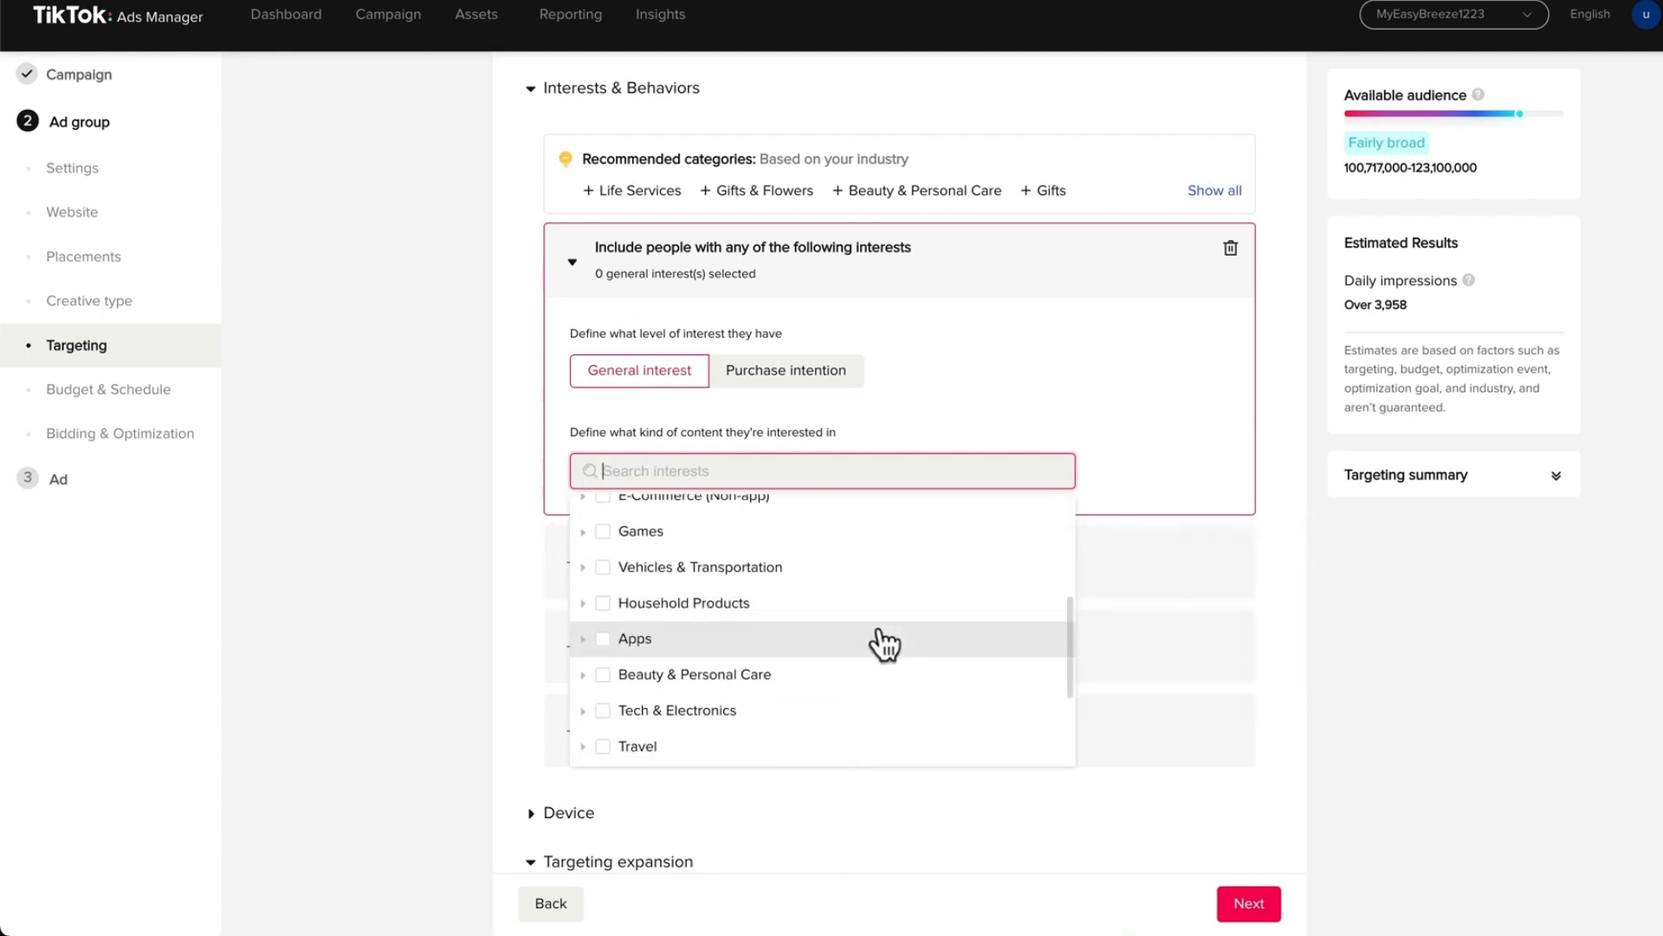
scroll(883, 642, down, 1)
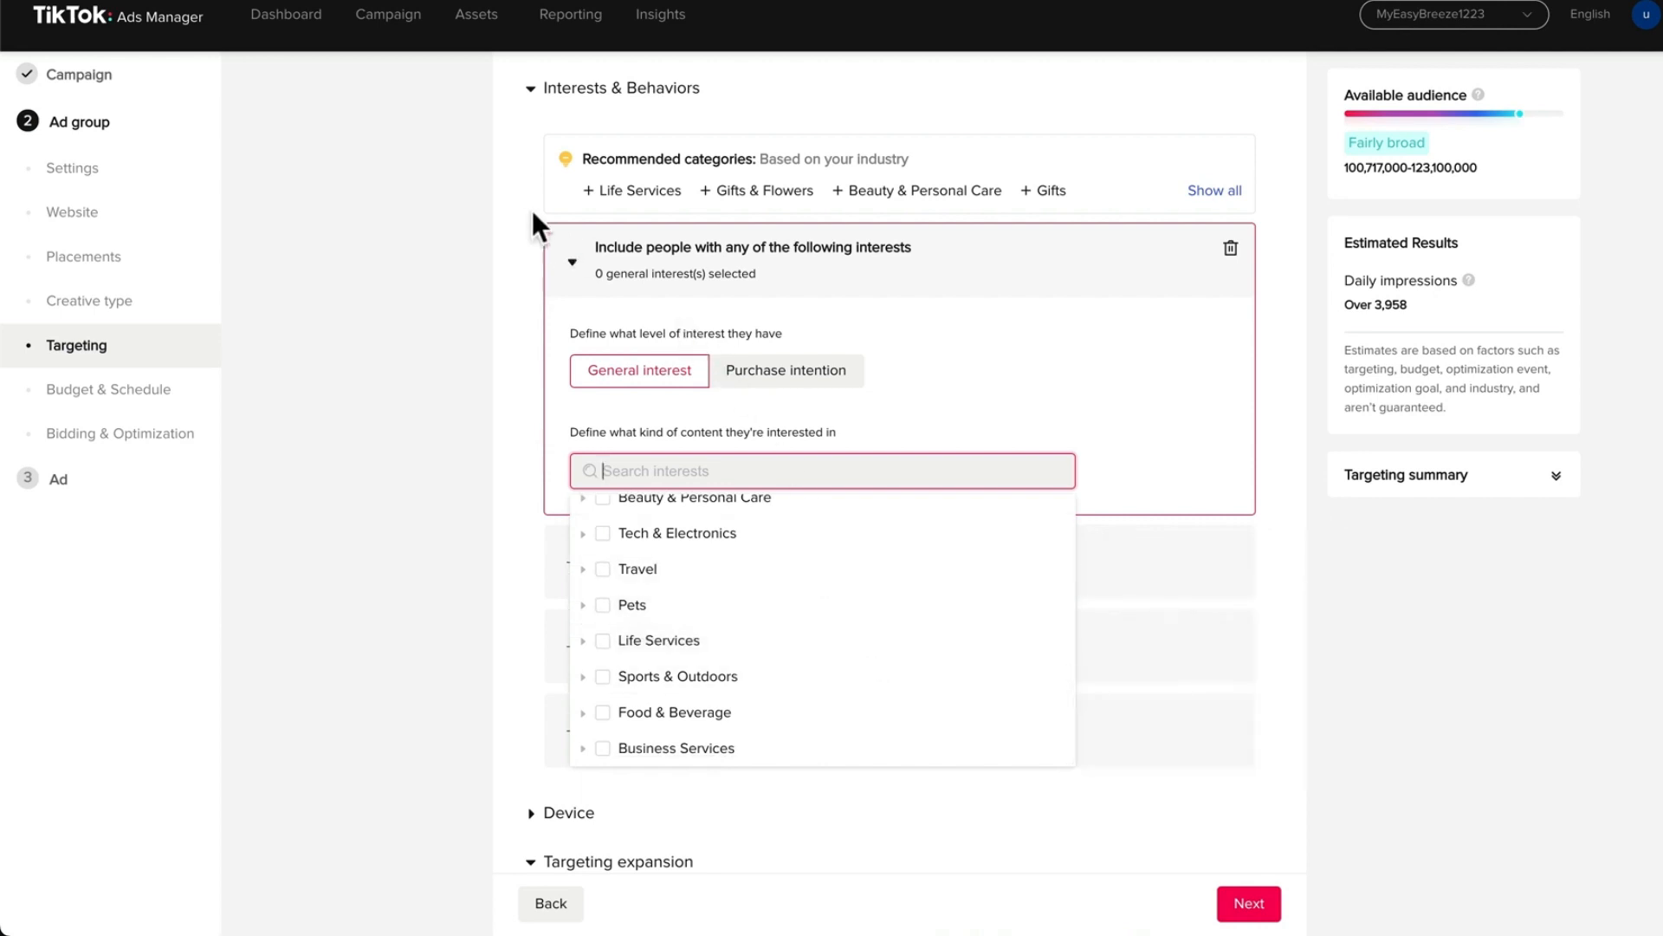
click(572, 263)
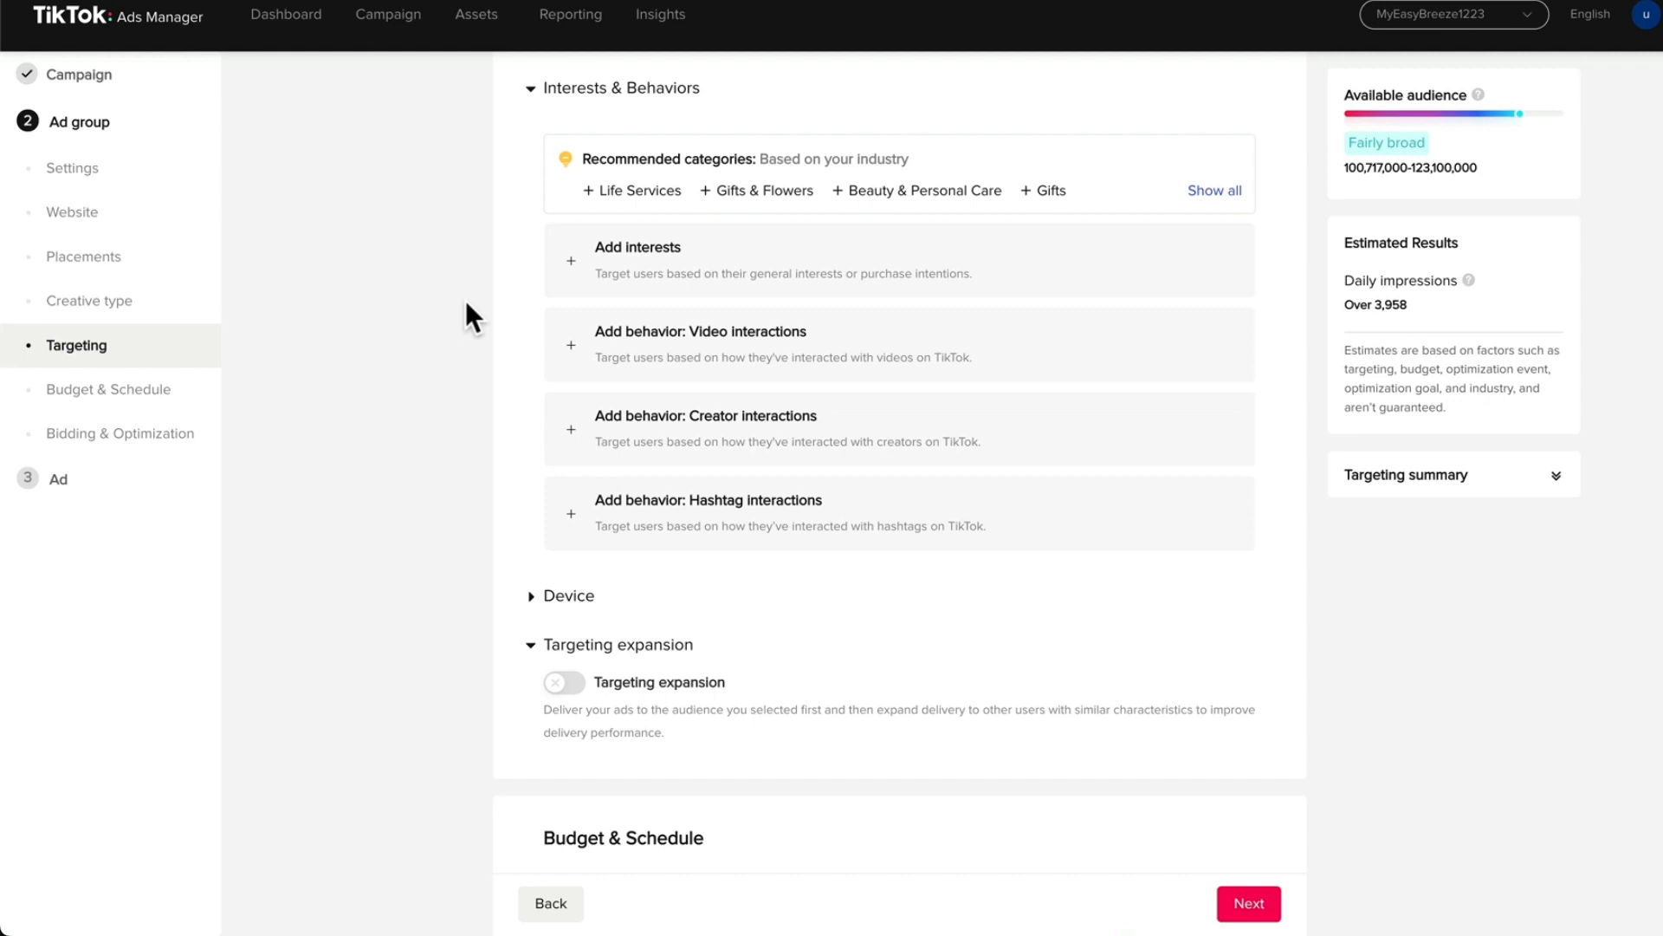
scroll(465, 299, down, 8)
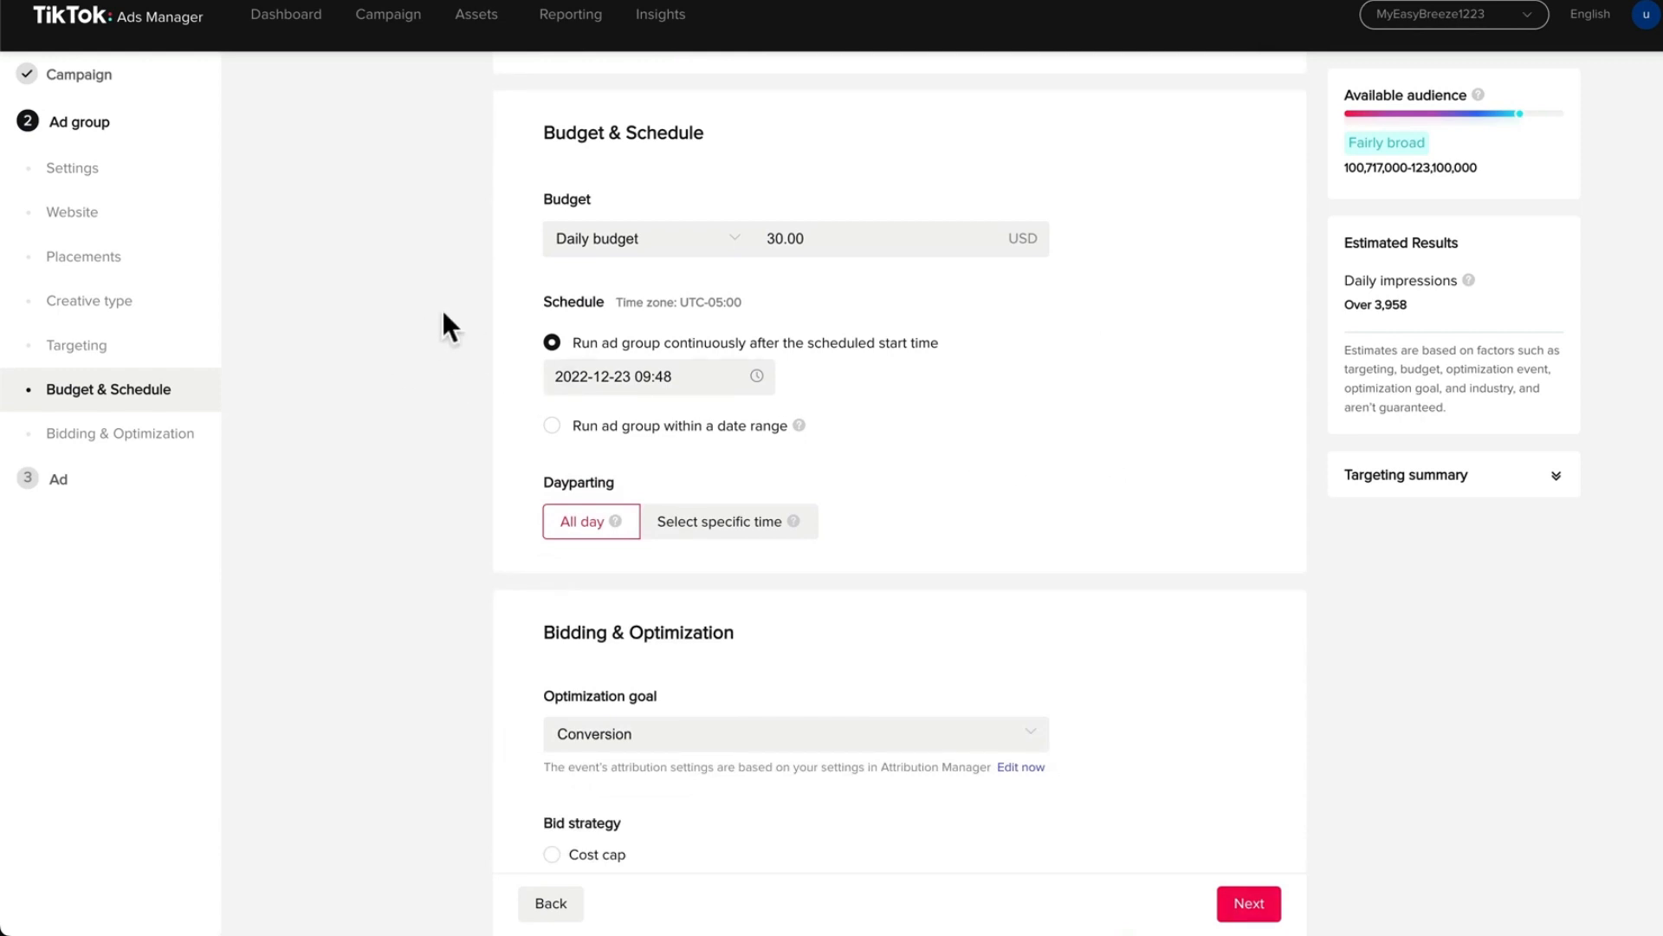
Change the daily budget from 30.00 to 20.00 USD.
click(822, 238)
text(20)
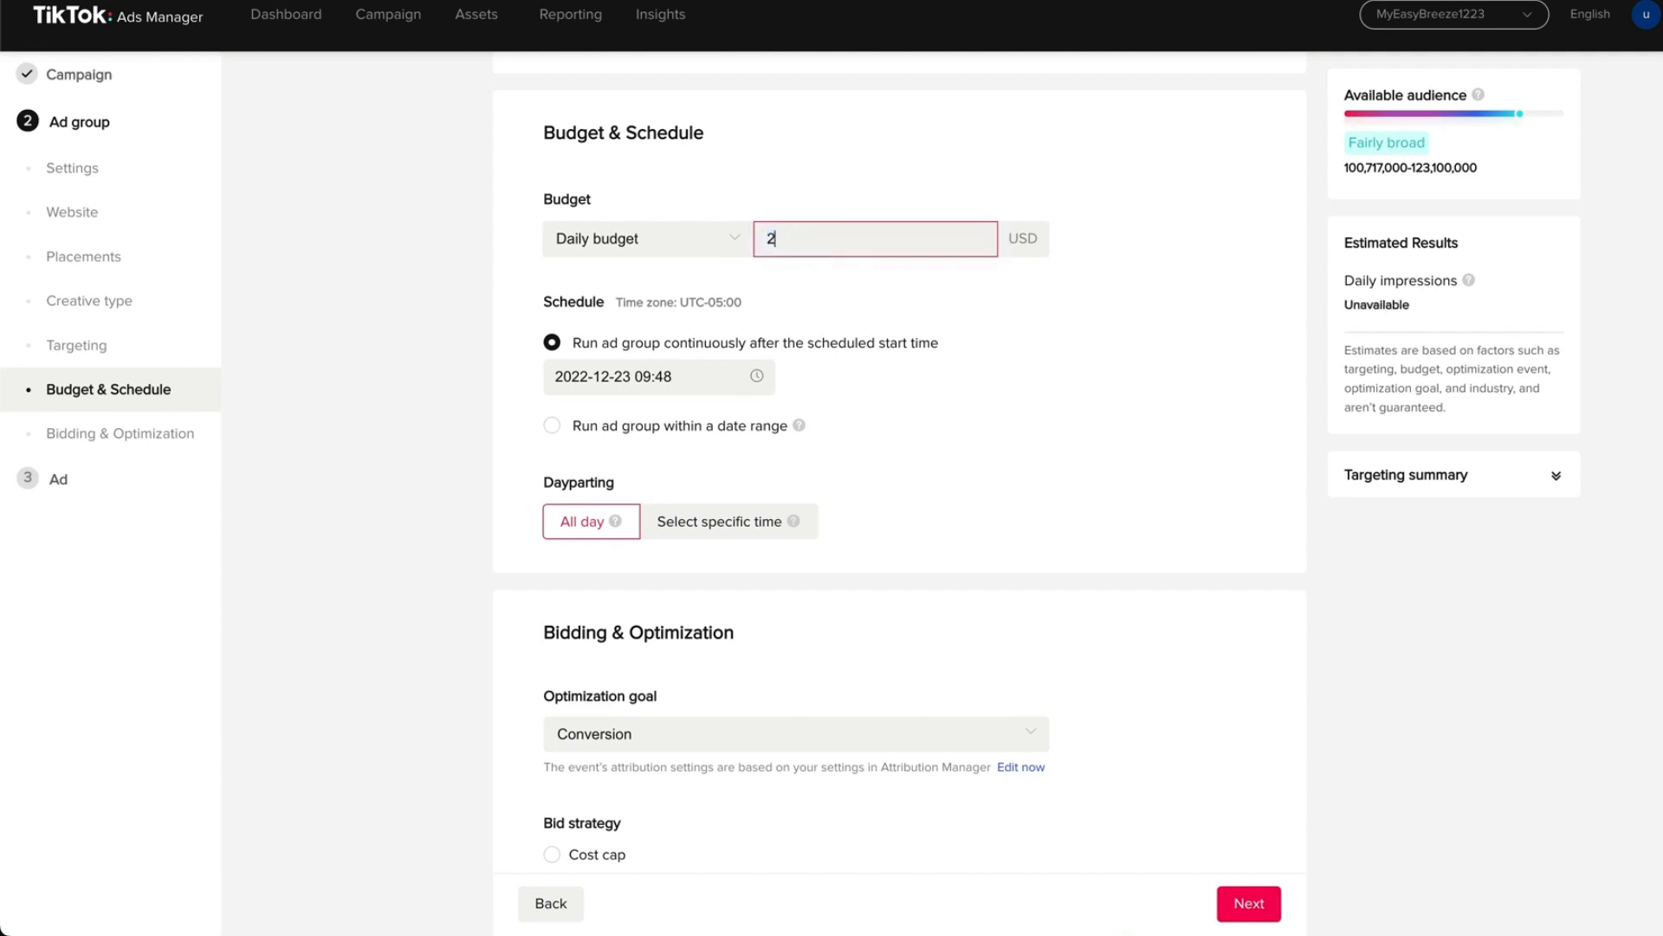
click(936, 292)
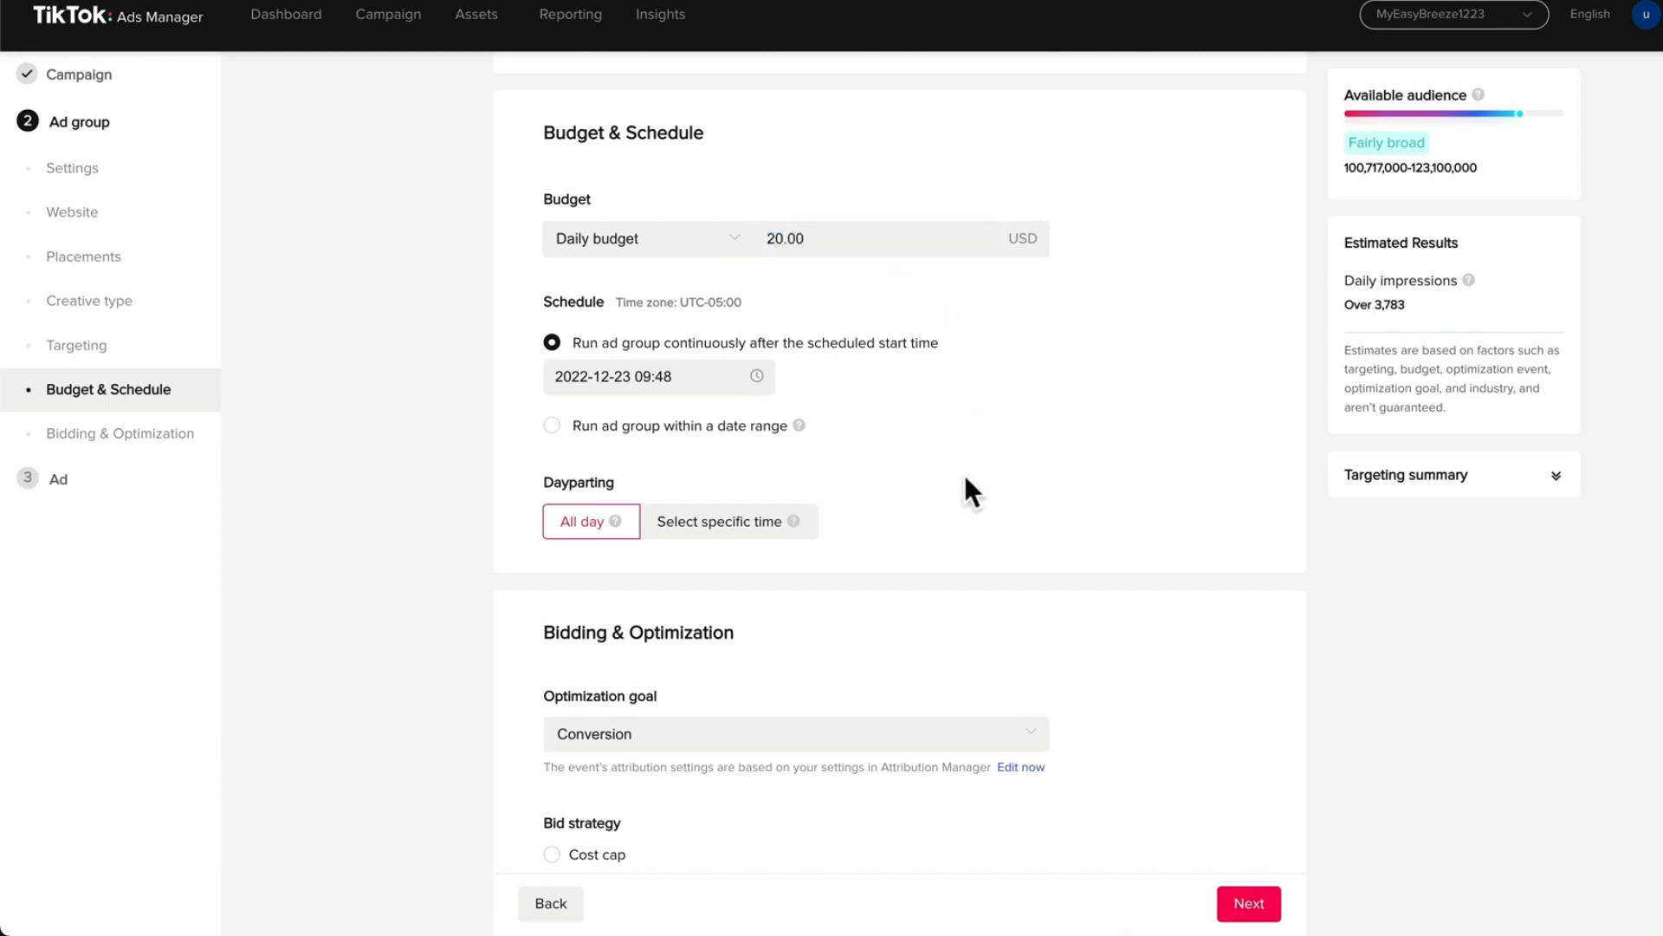
Keep delivery running all day instead of specific hours and continue to ad setup.
click(728, 524)
drag(865, 635, 1198, 767)
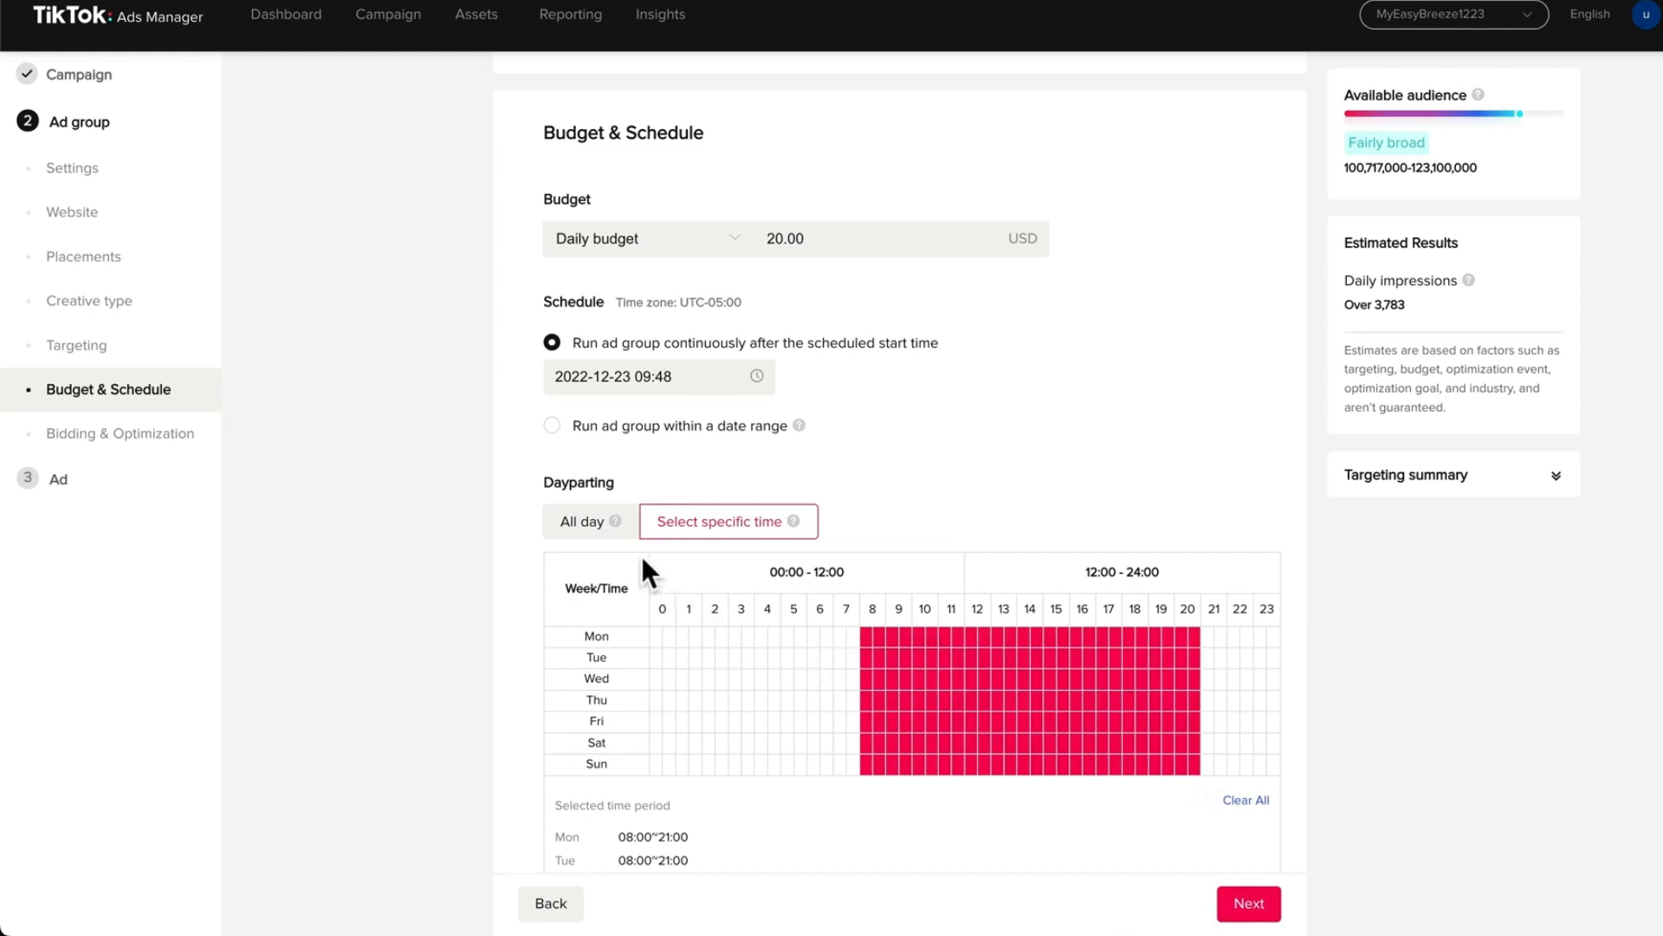
click(585, 520)
scroll(420, 607, down, 2)
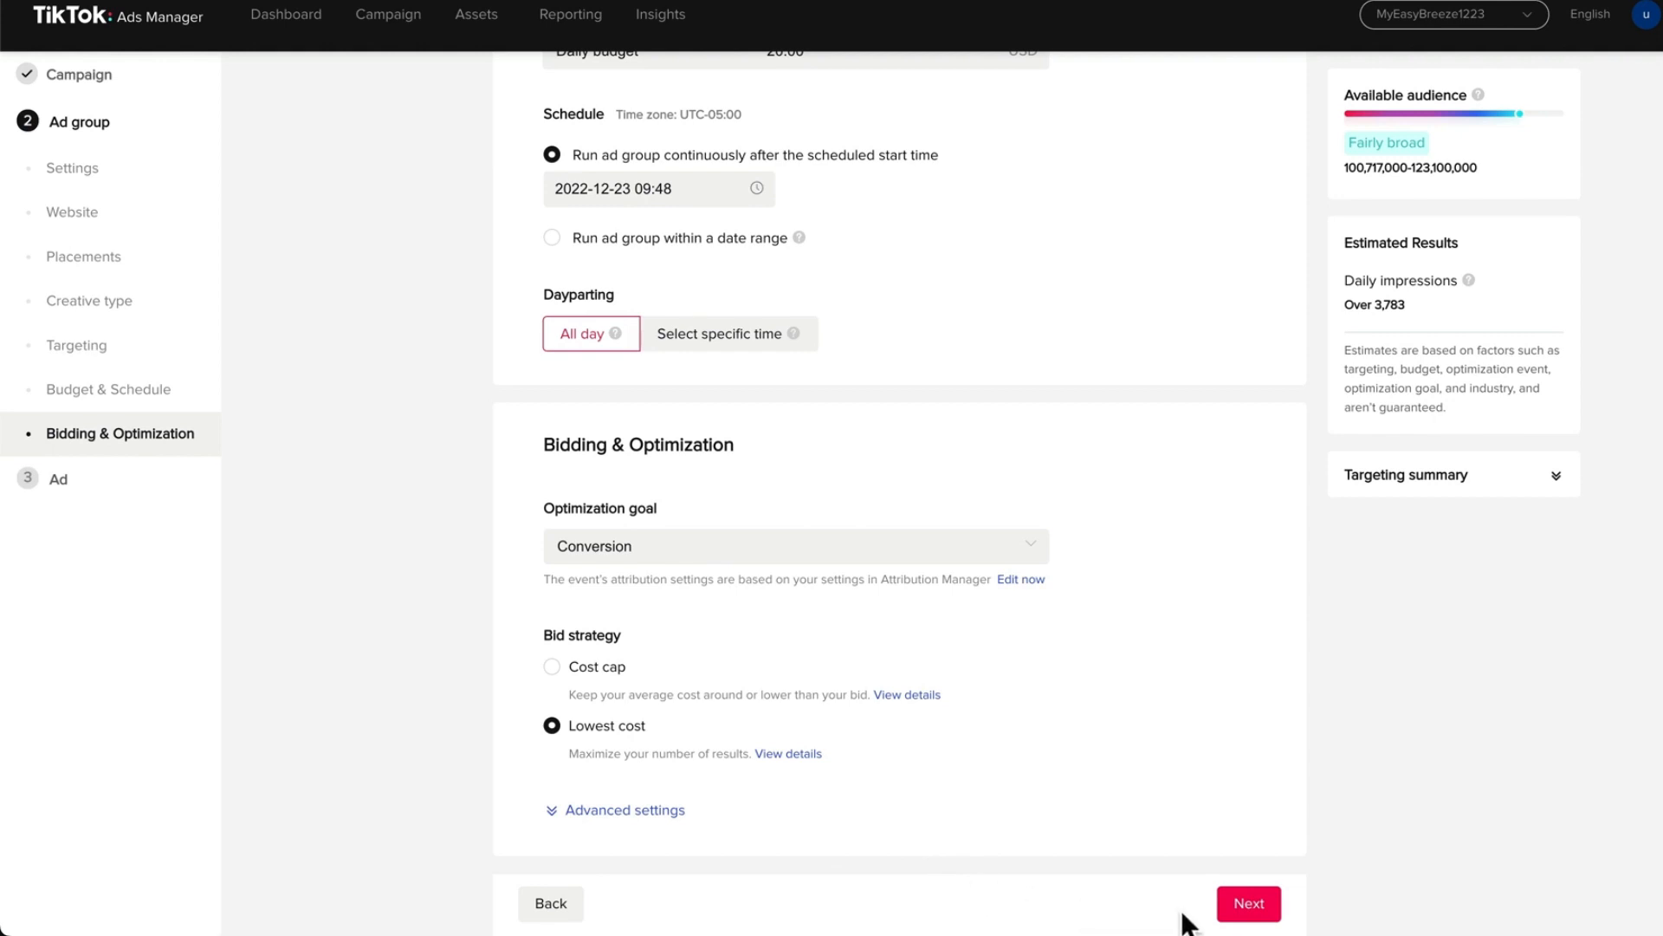
click(1234, 912)
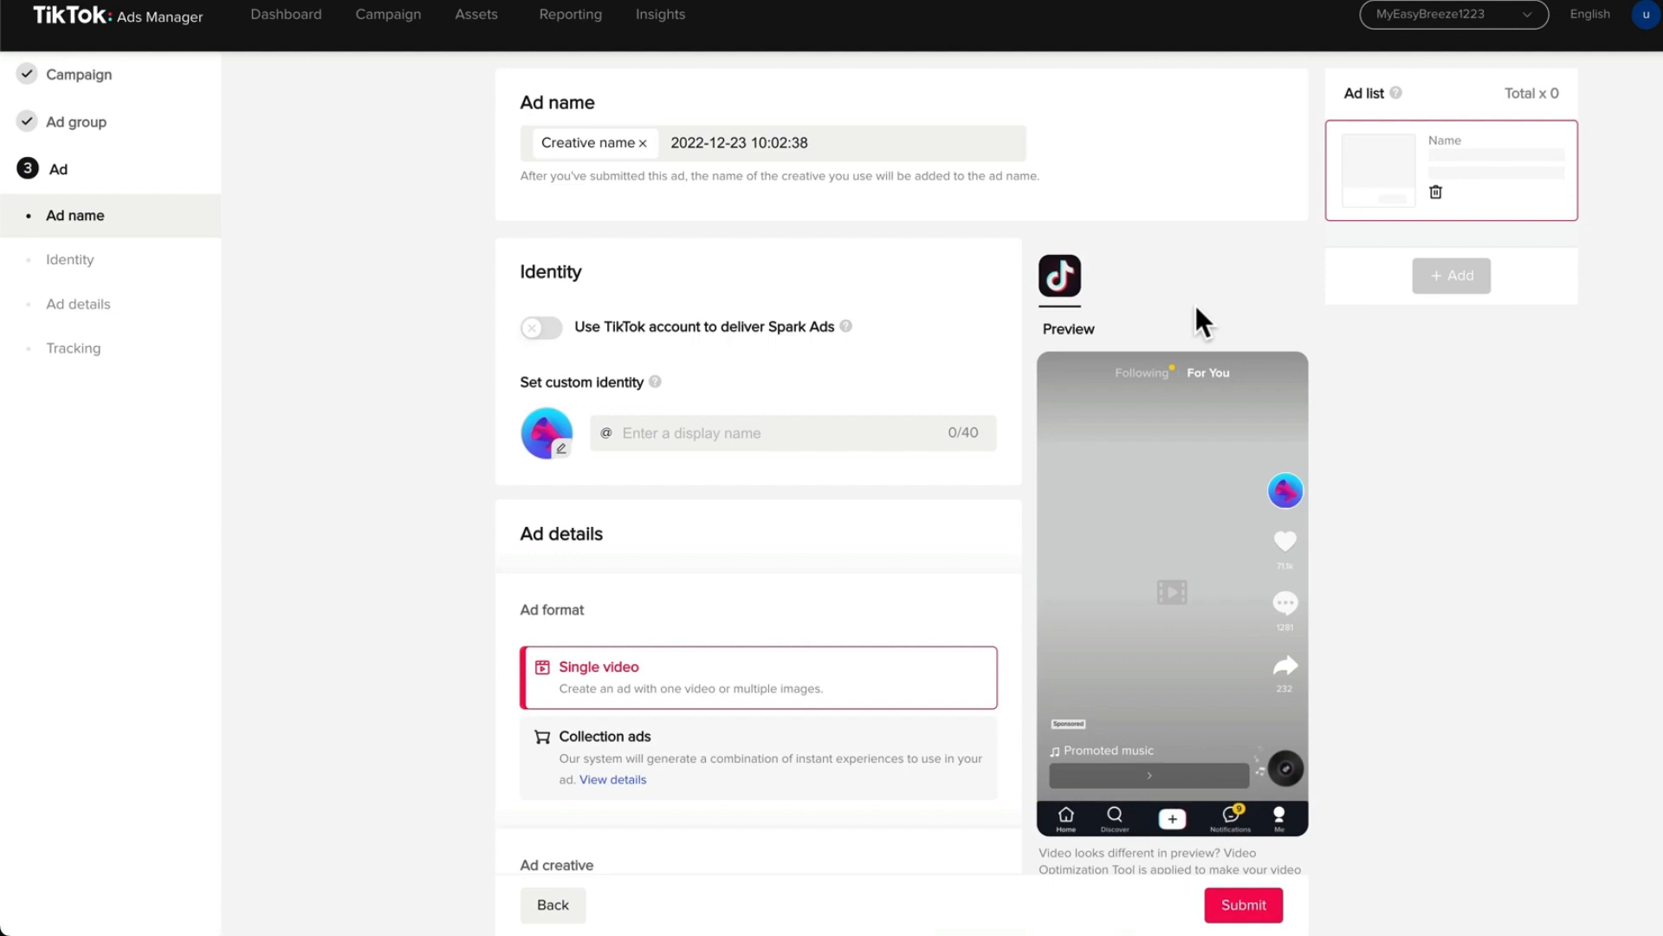
Name the ad 'Ad 1' and give it the custom identity MyEasyBreeze with the cropped logo avatar.
drag(932, 147, 608, 239)
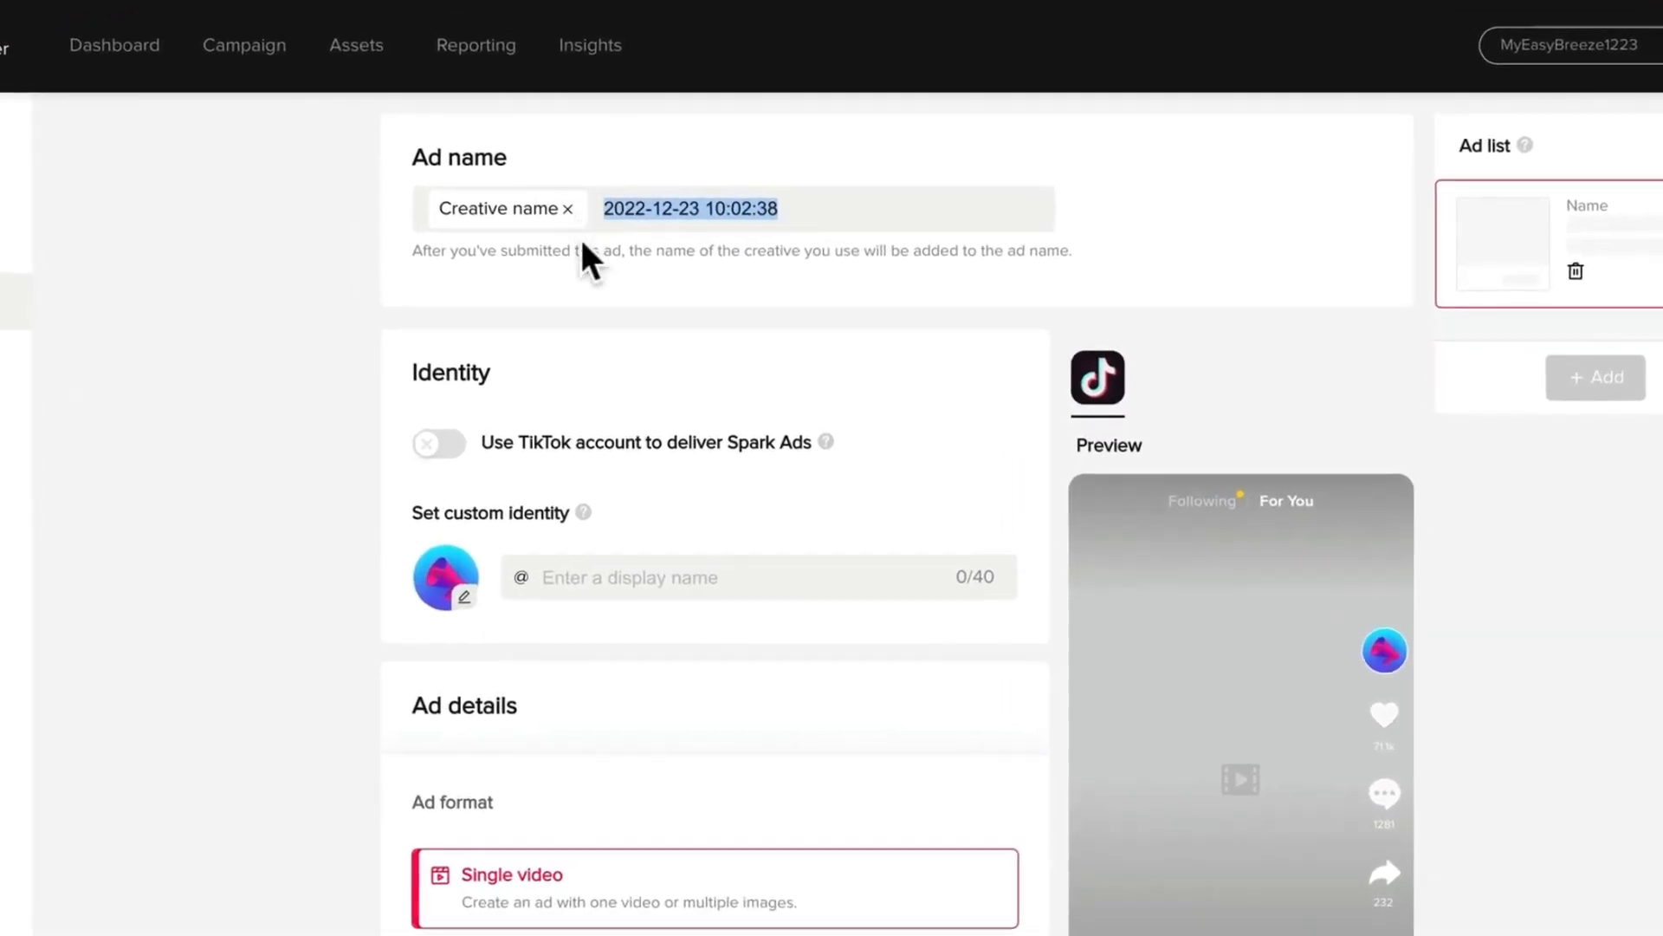
text(Ad 1)
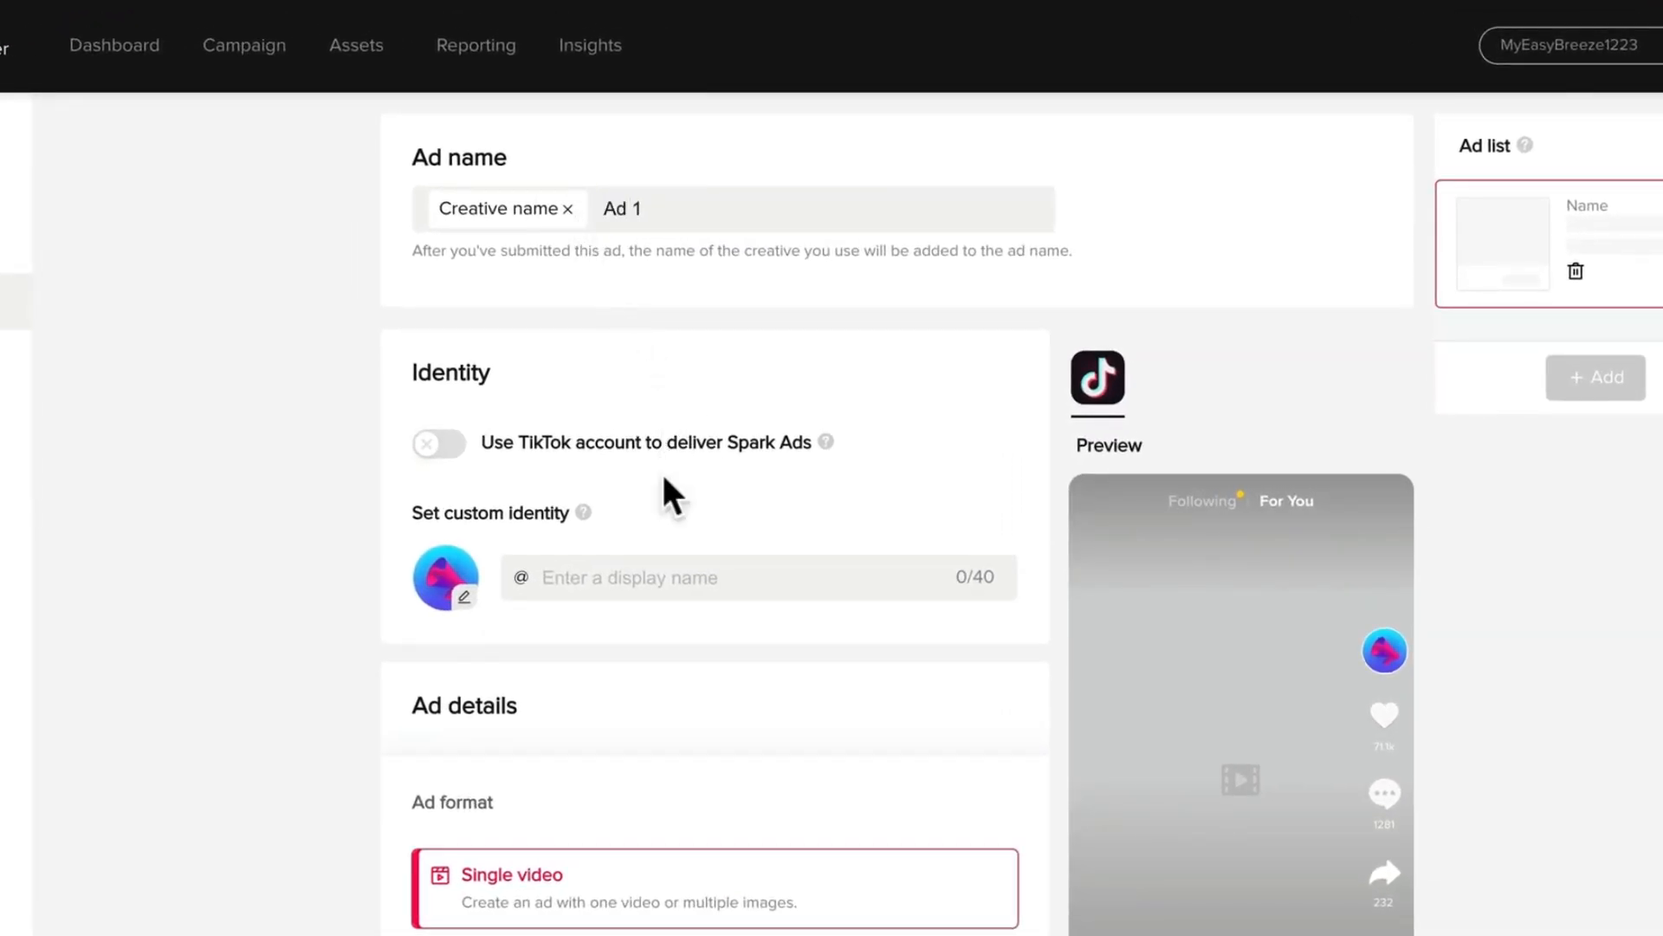
click(616, 575)
text(MyEasyBreeze)
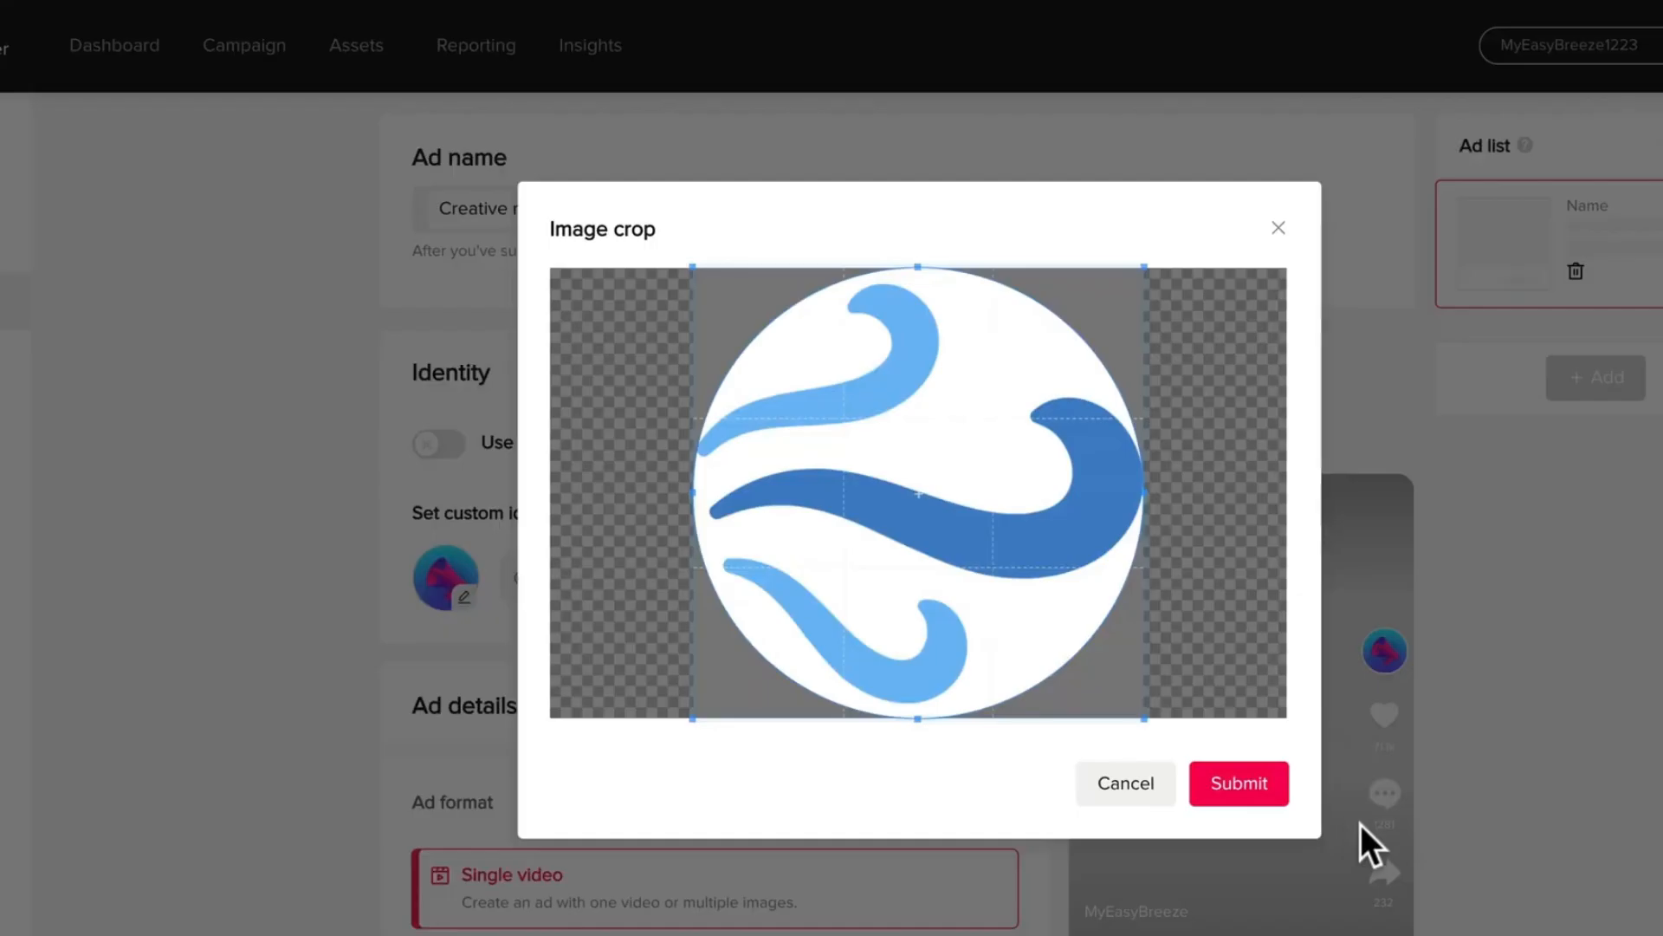
click(1241, 785)
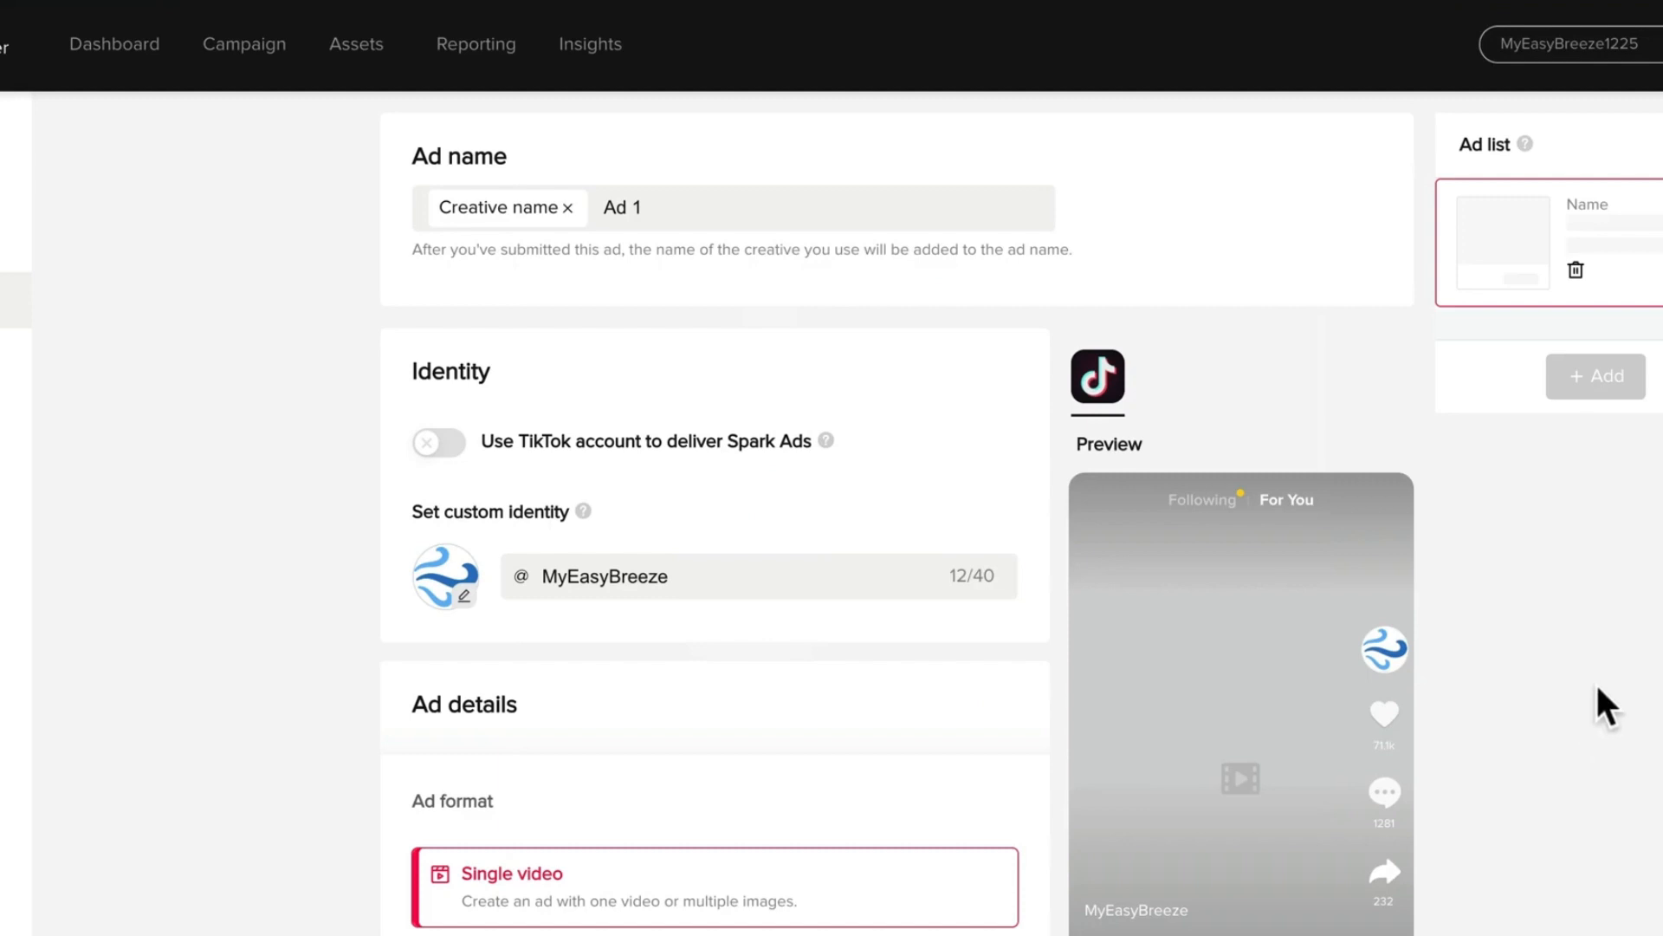
scroll(1594, 680, down, 5)
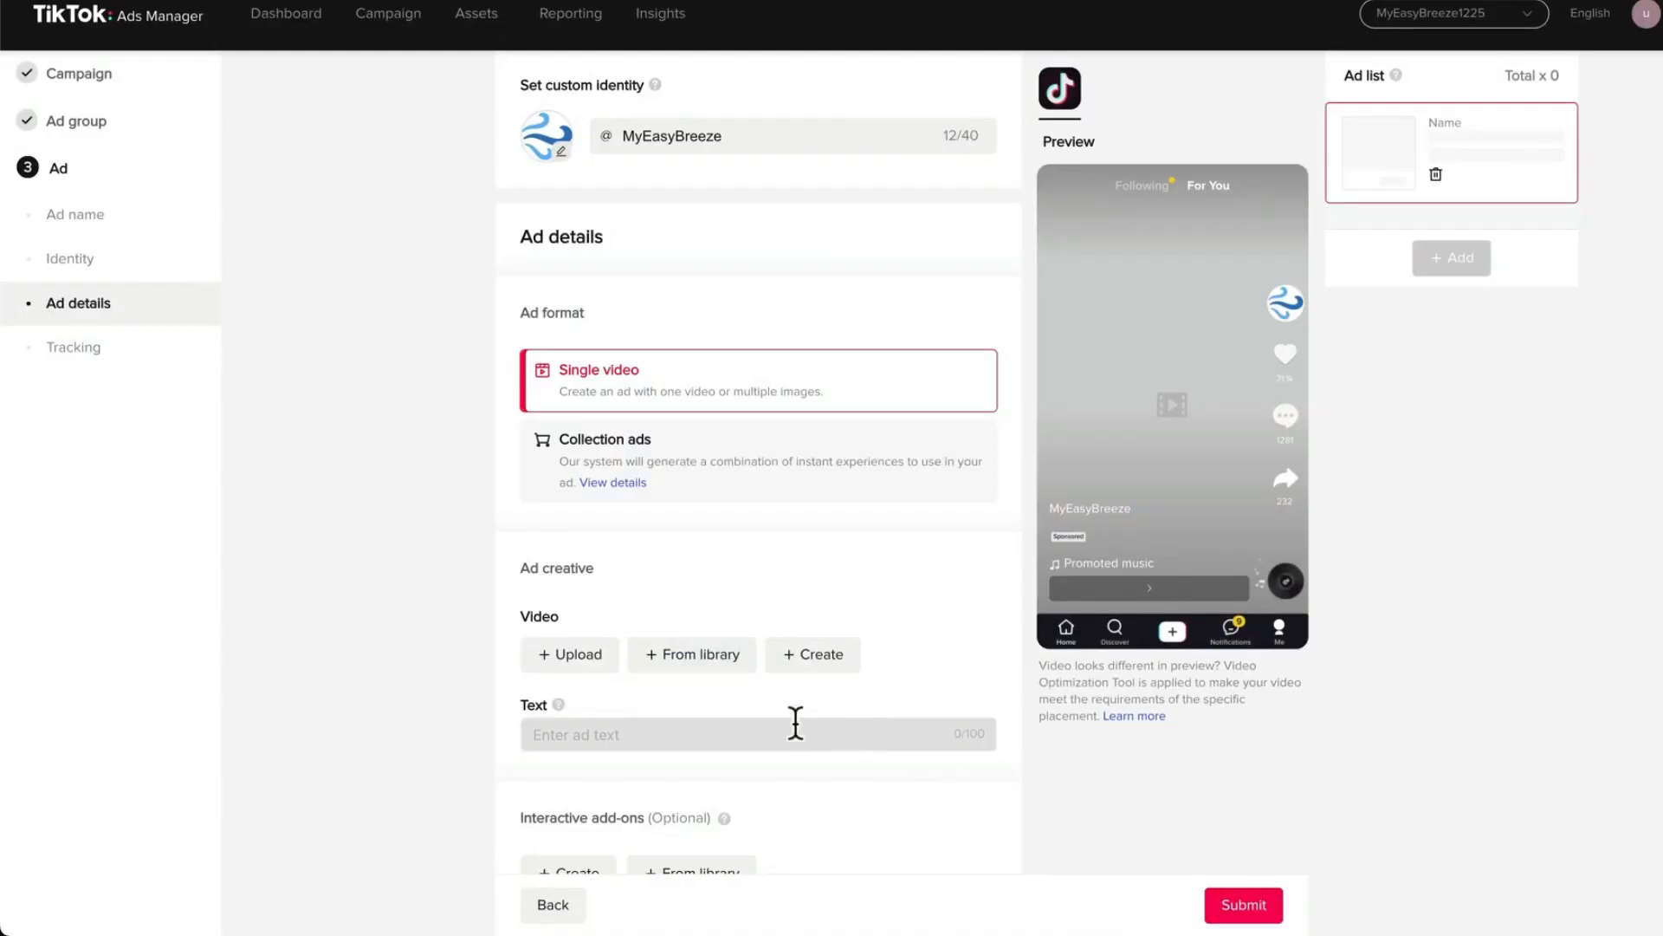
Upload Ad1.mp4 as the ad video and enter the ad text 'Holiday Sale 50% OFF'.
click(596, 667)
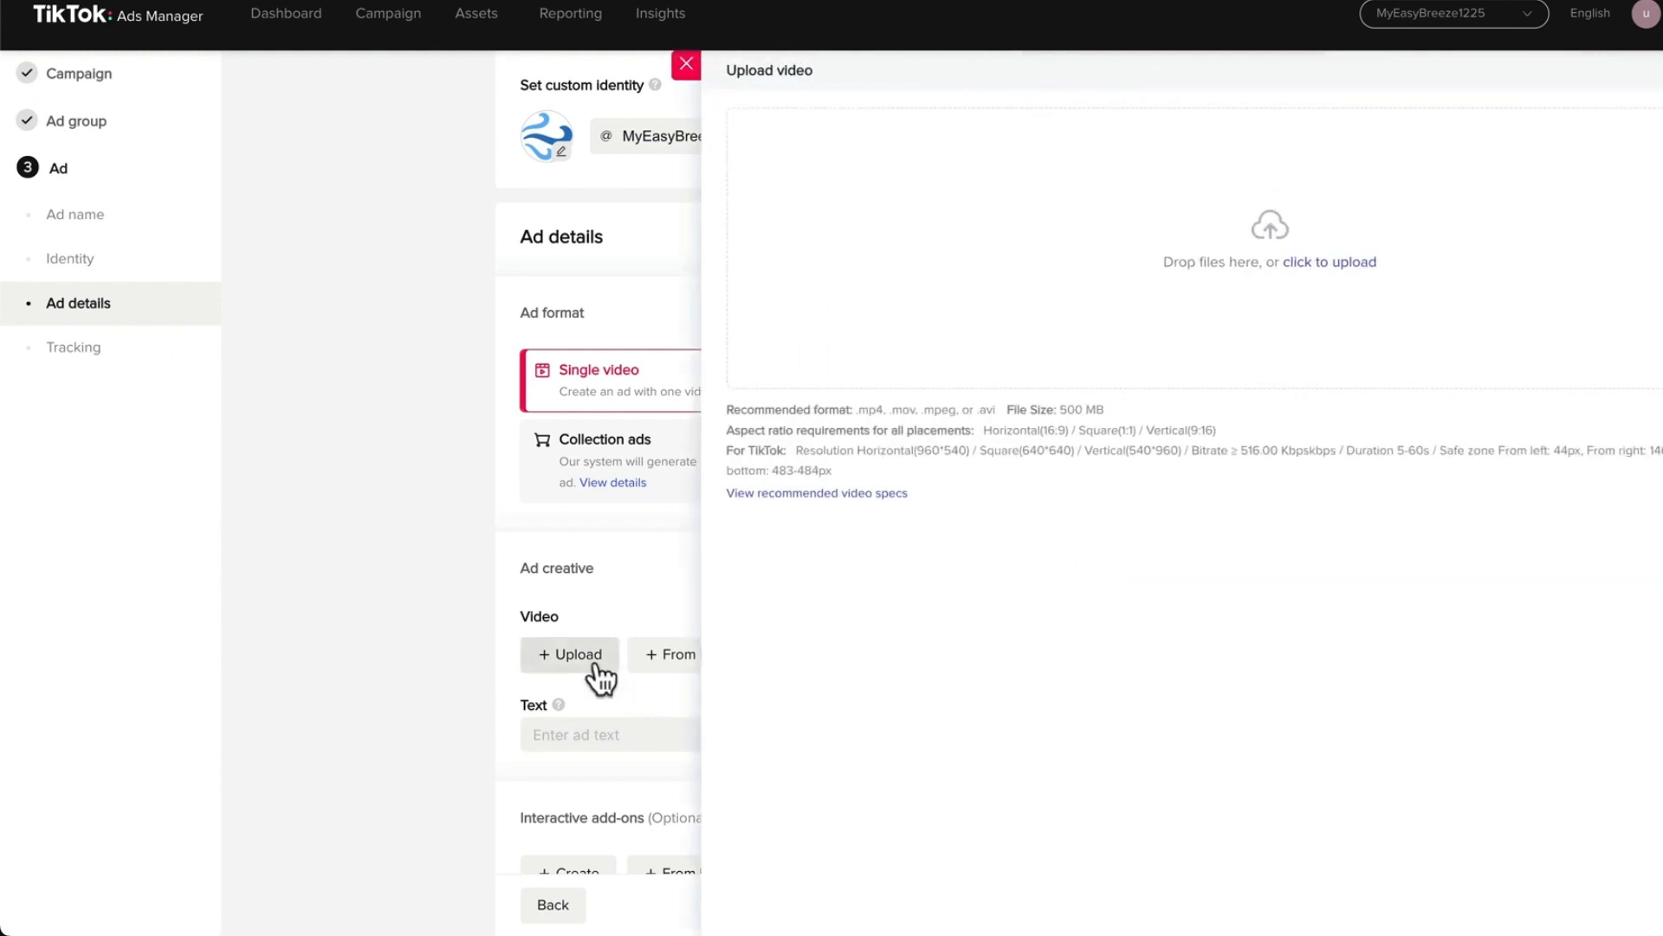
drag(1494, 392, 1344, 262)
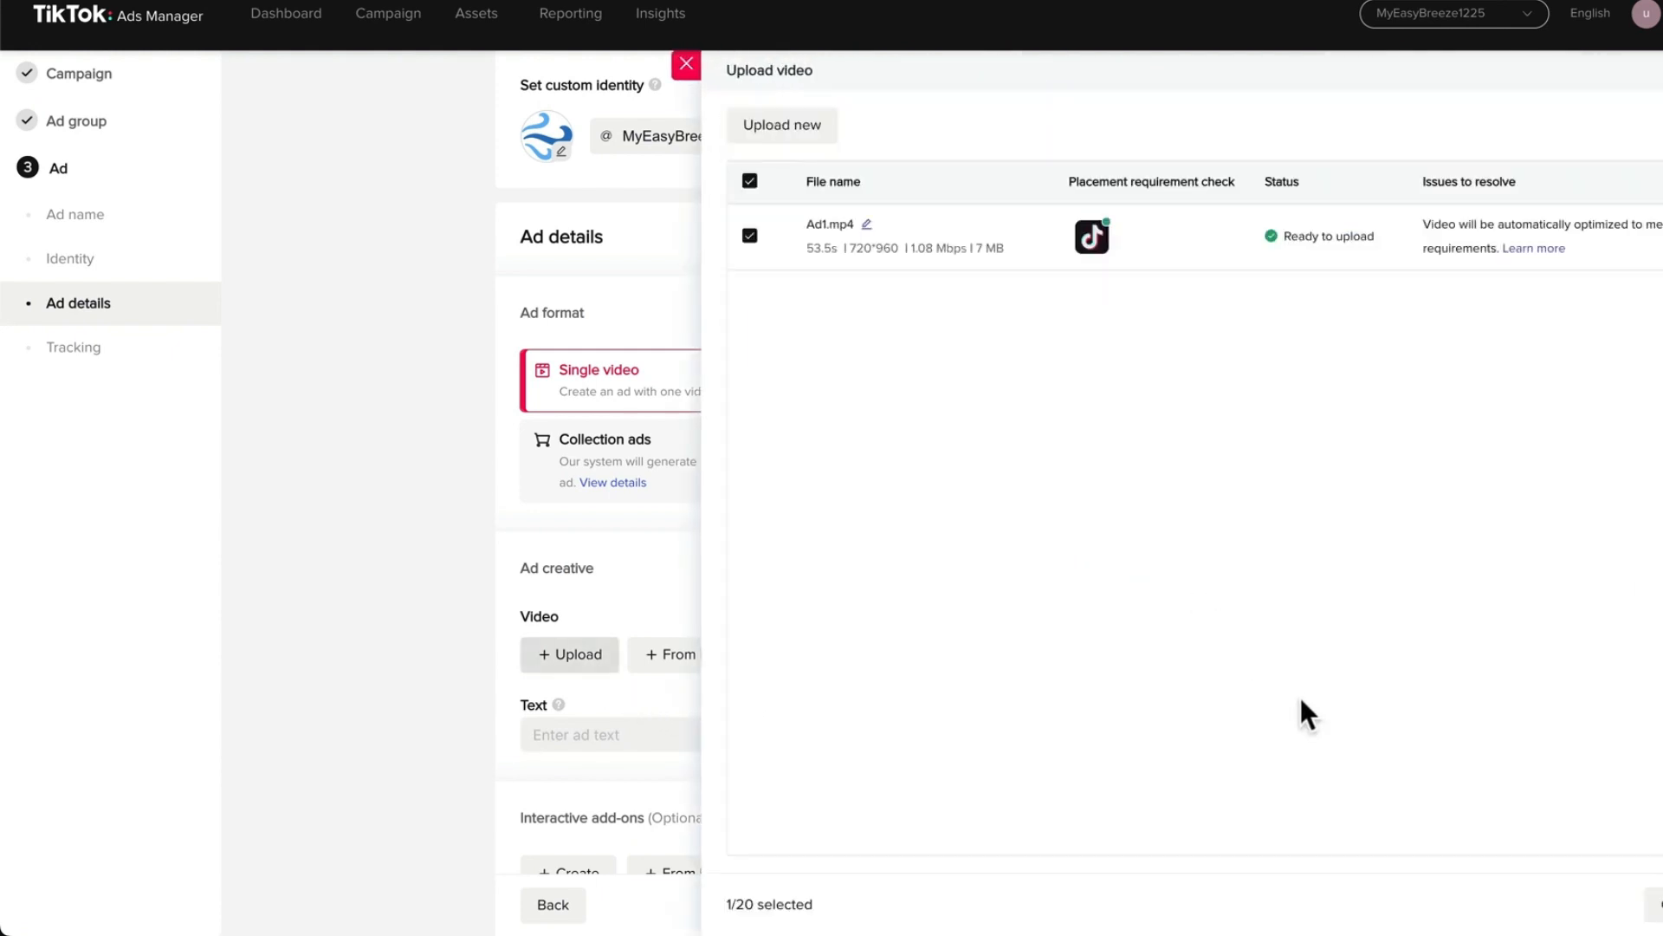
click(737, 514)
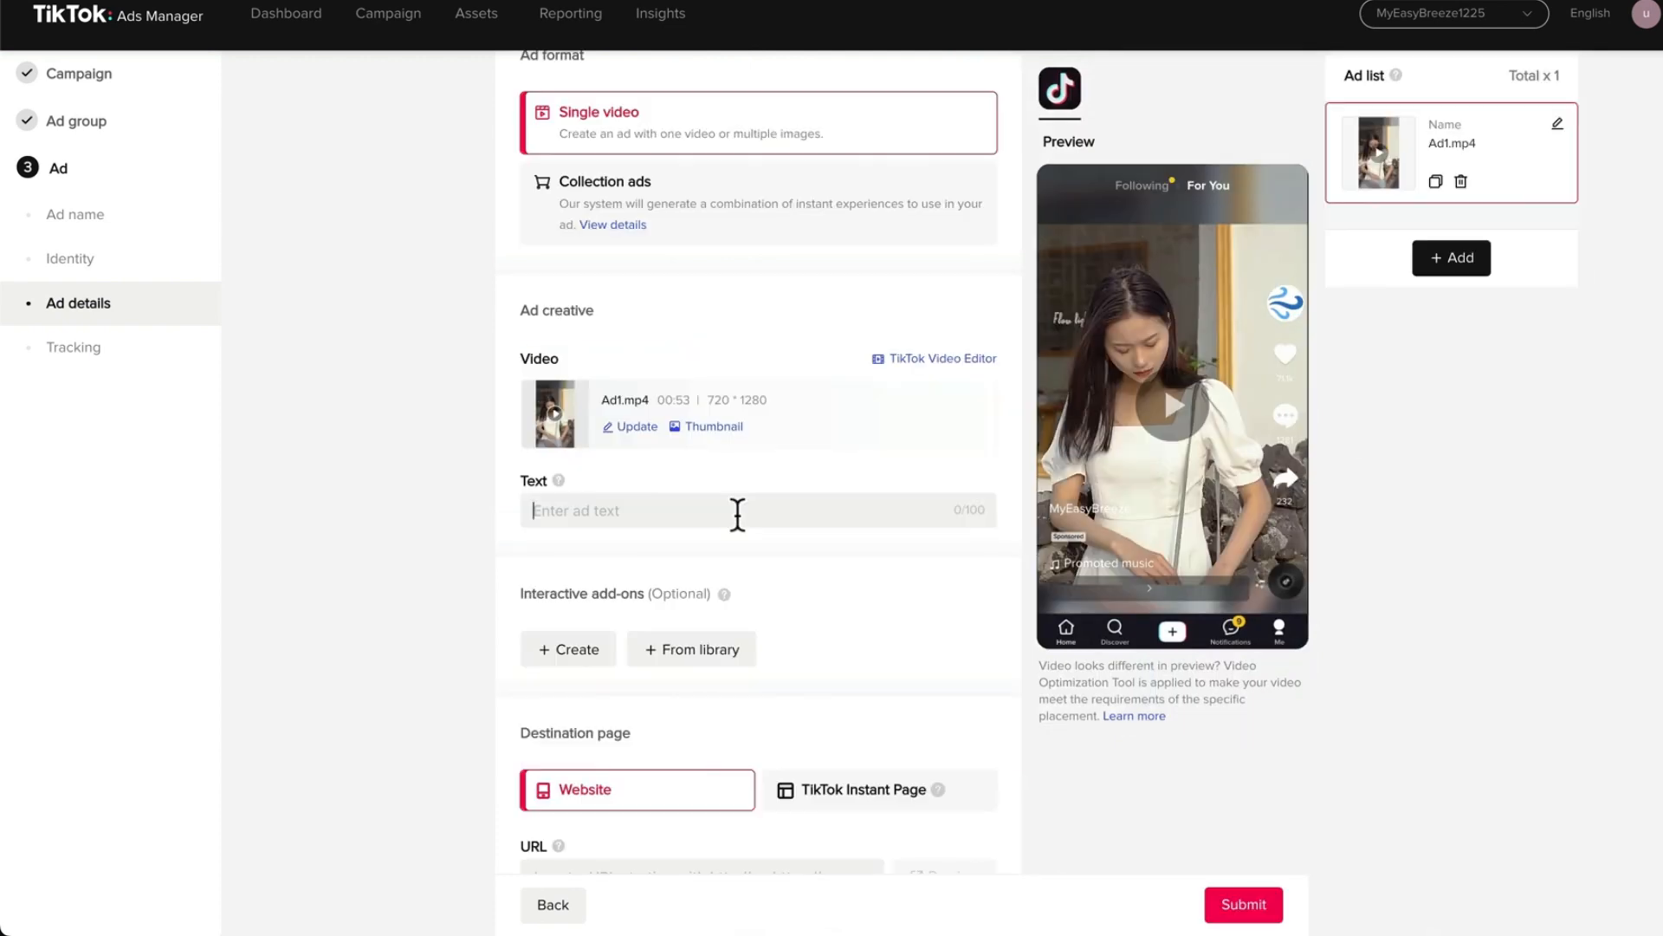
text(Holiday Sale 50% OFF)
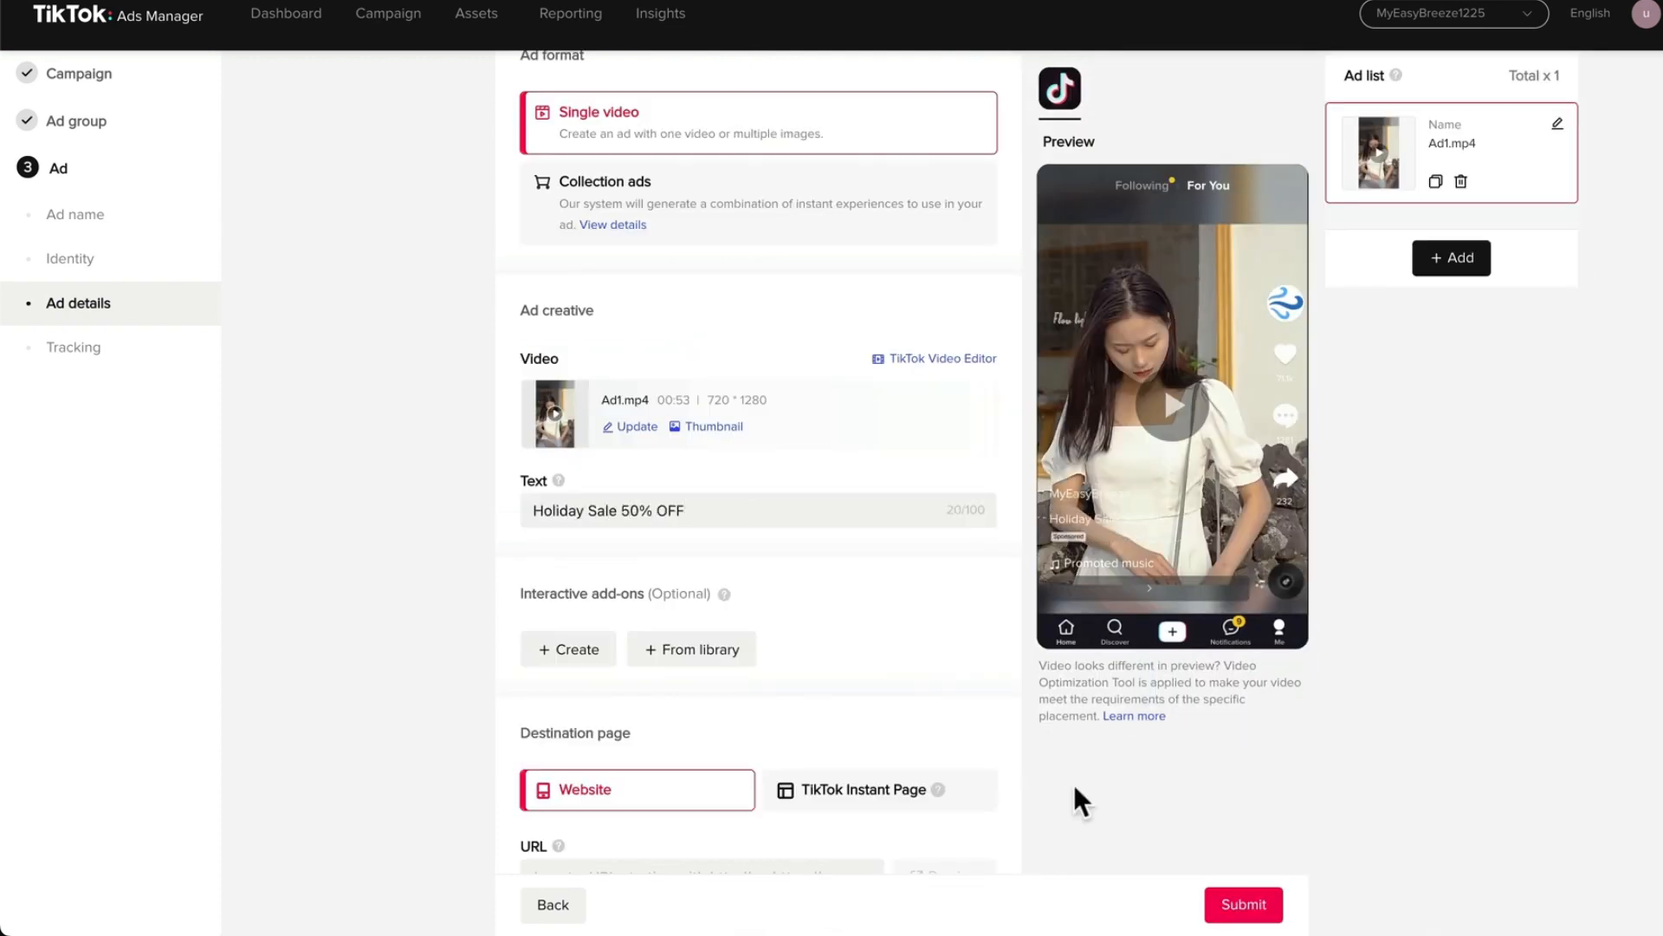
Set a Standard 'Shop now' call to action and submit the ad.
scroll(1072, 786, down, 5)
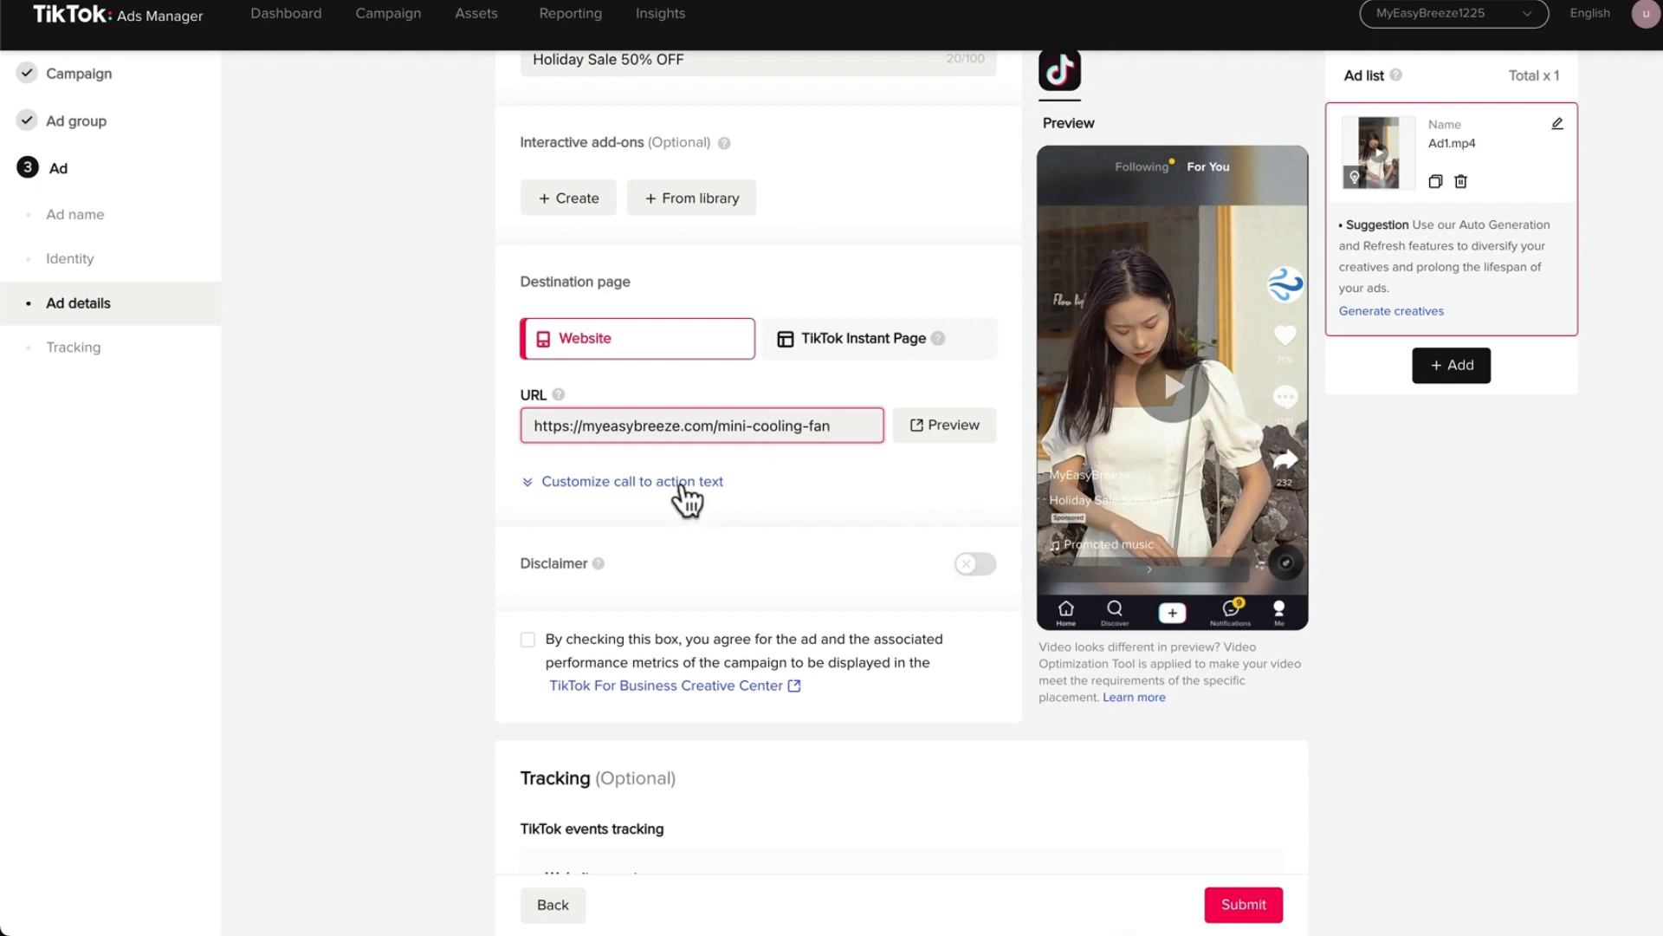
click(684, 480)
click(716, 534)
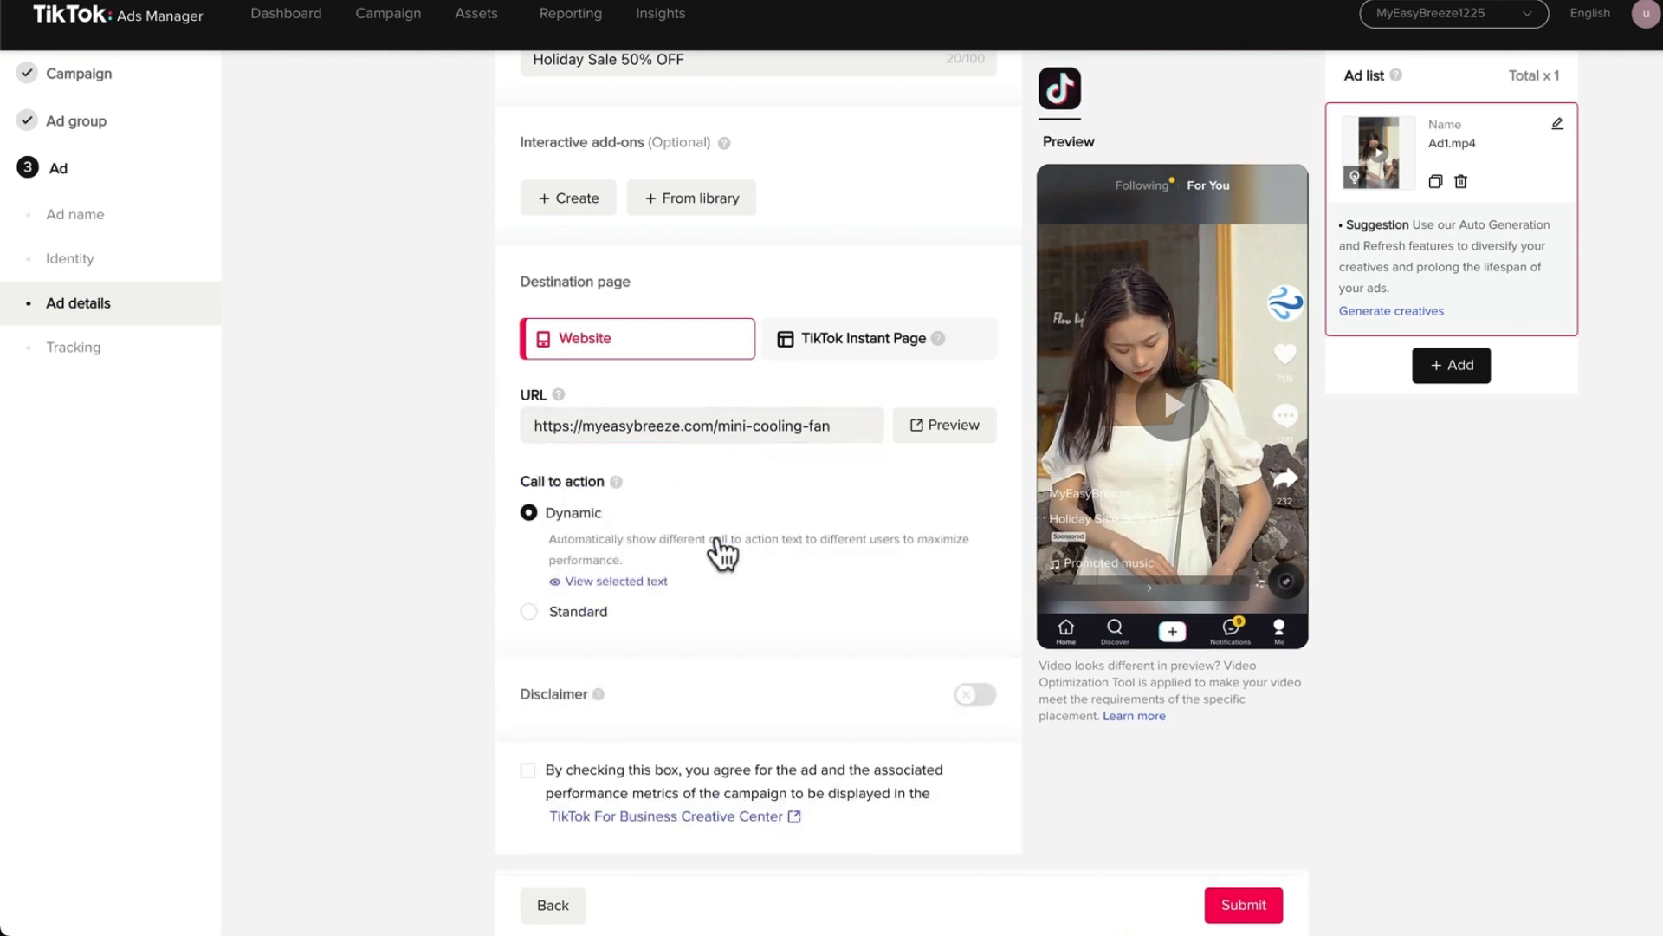
click(529, 612)
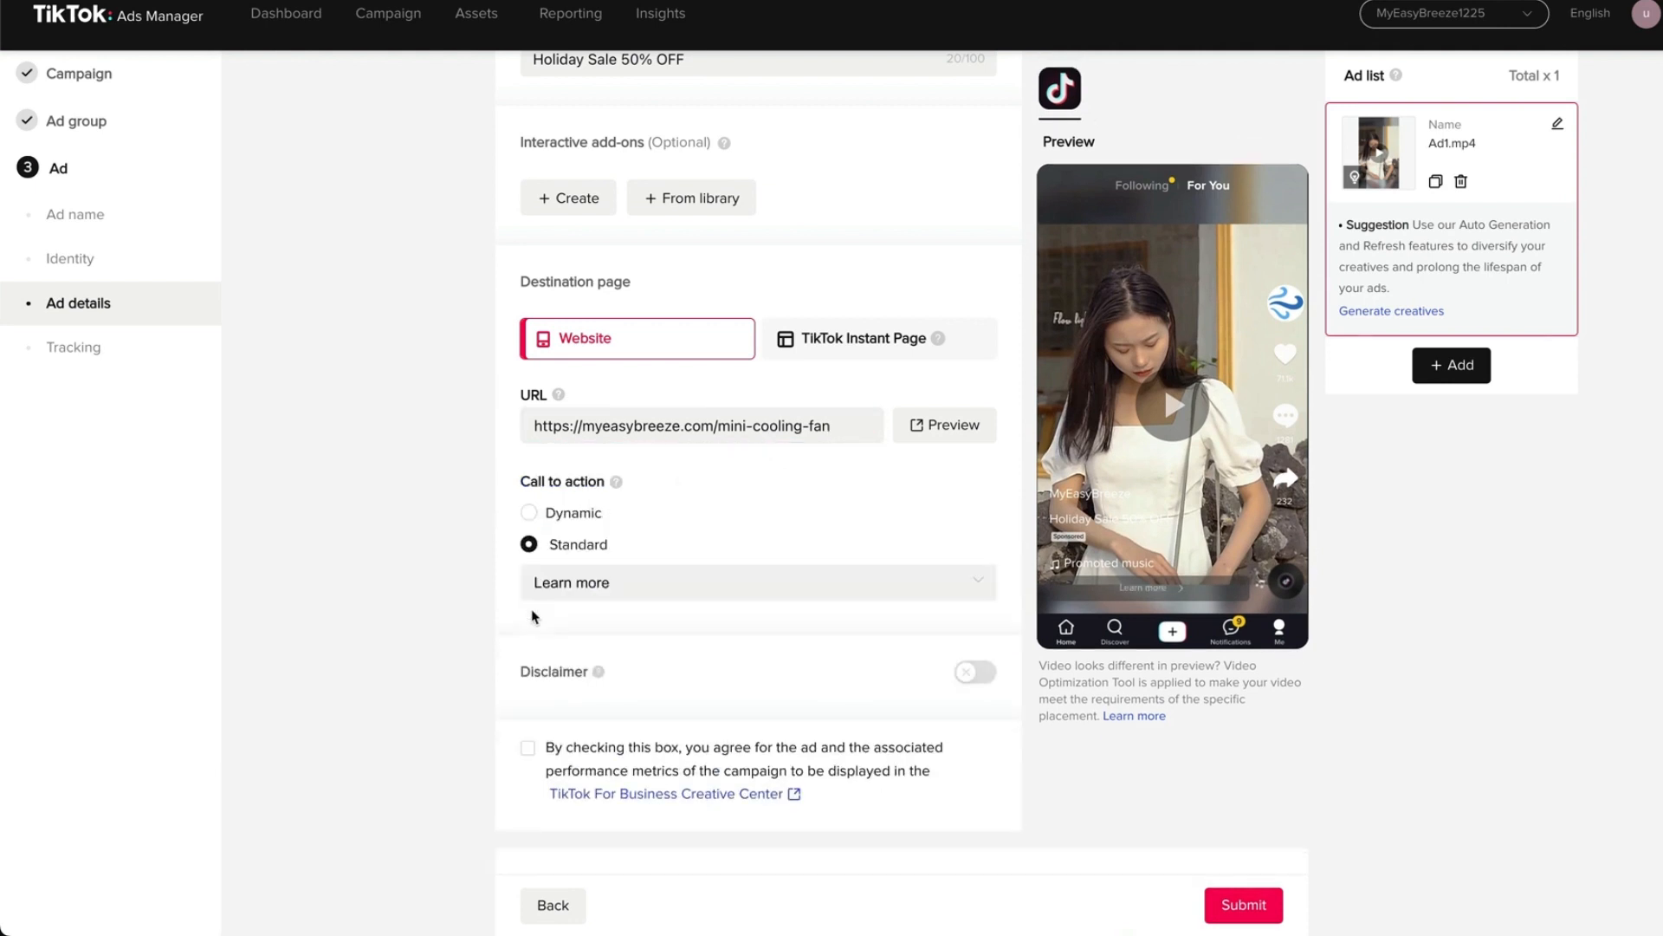
click(579, 589)
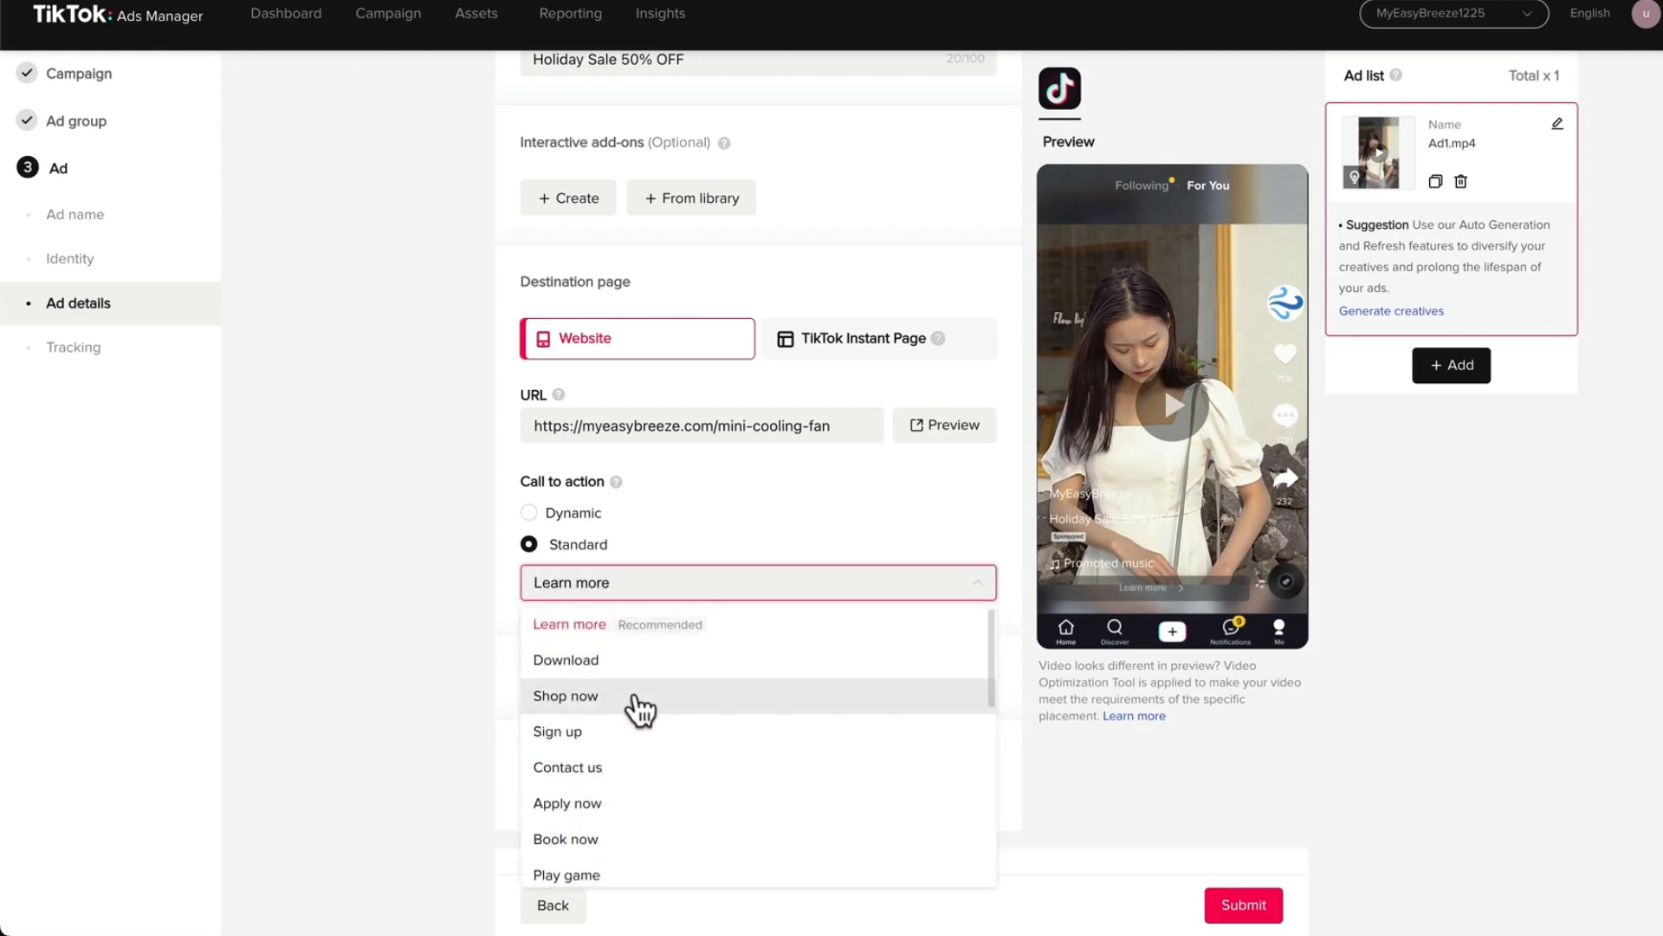
click(638, 696)
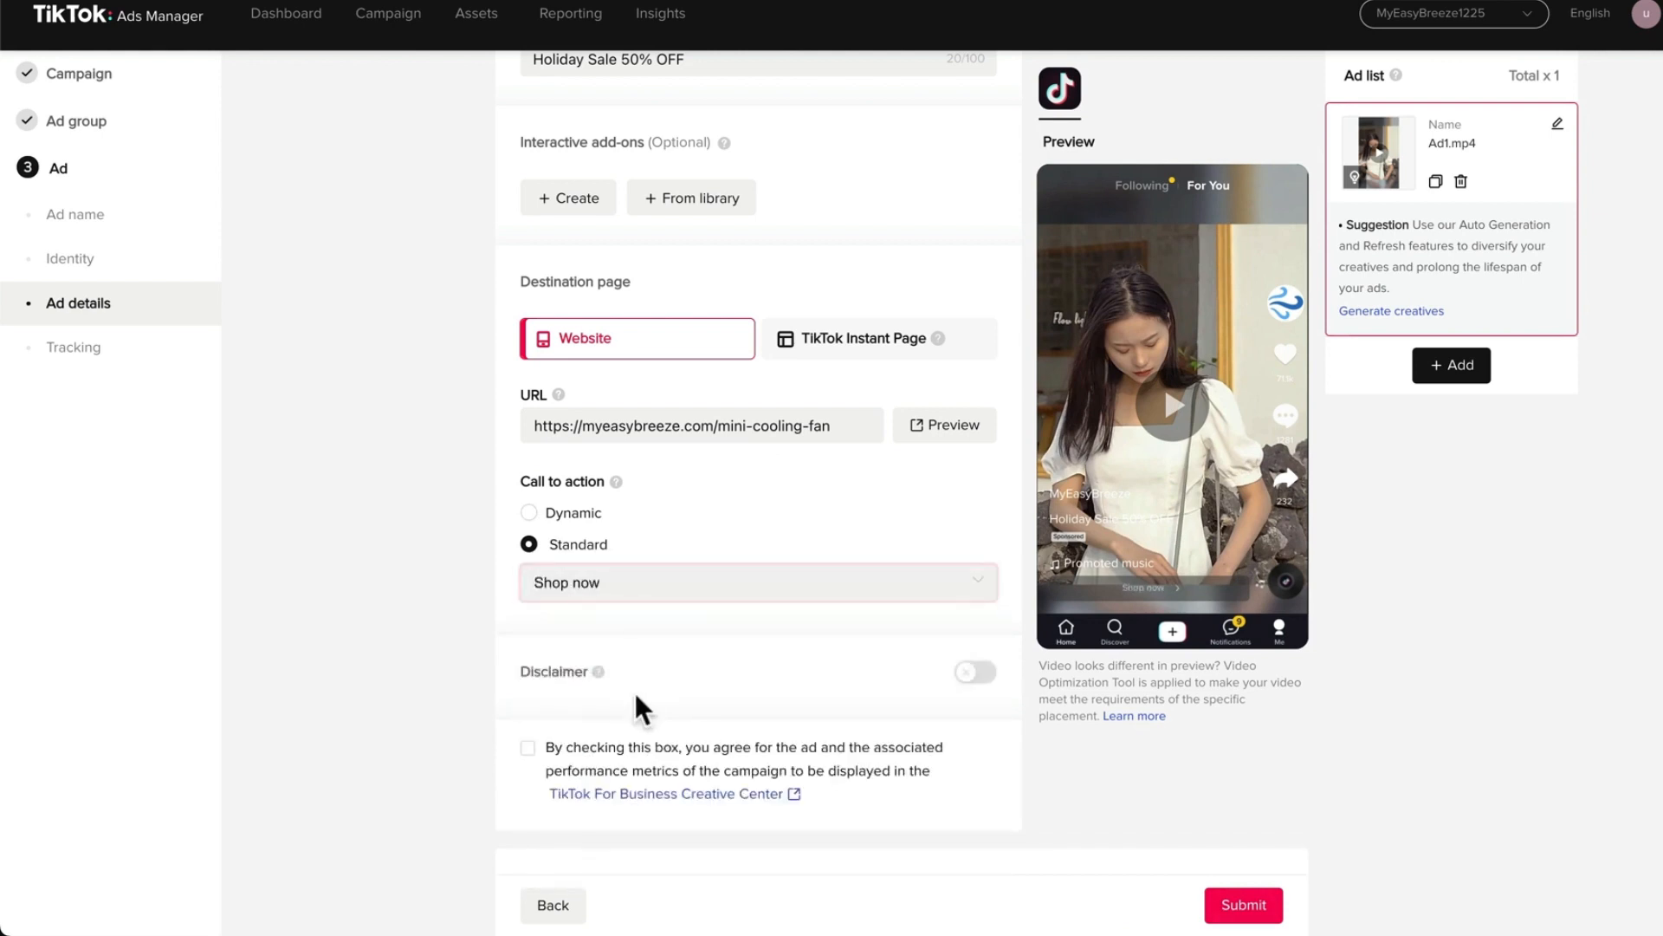
scroll(636, 693, down, 6)
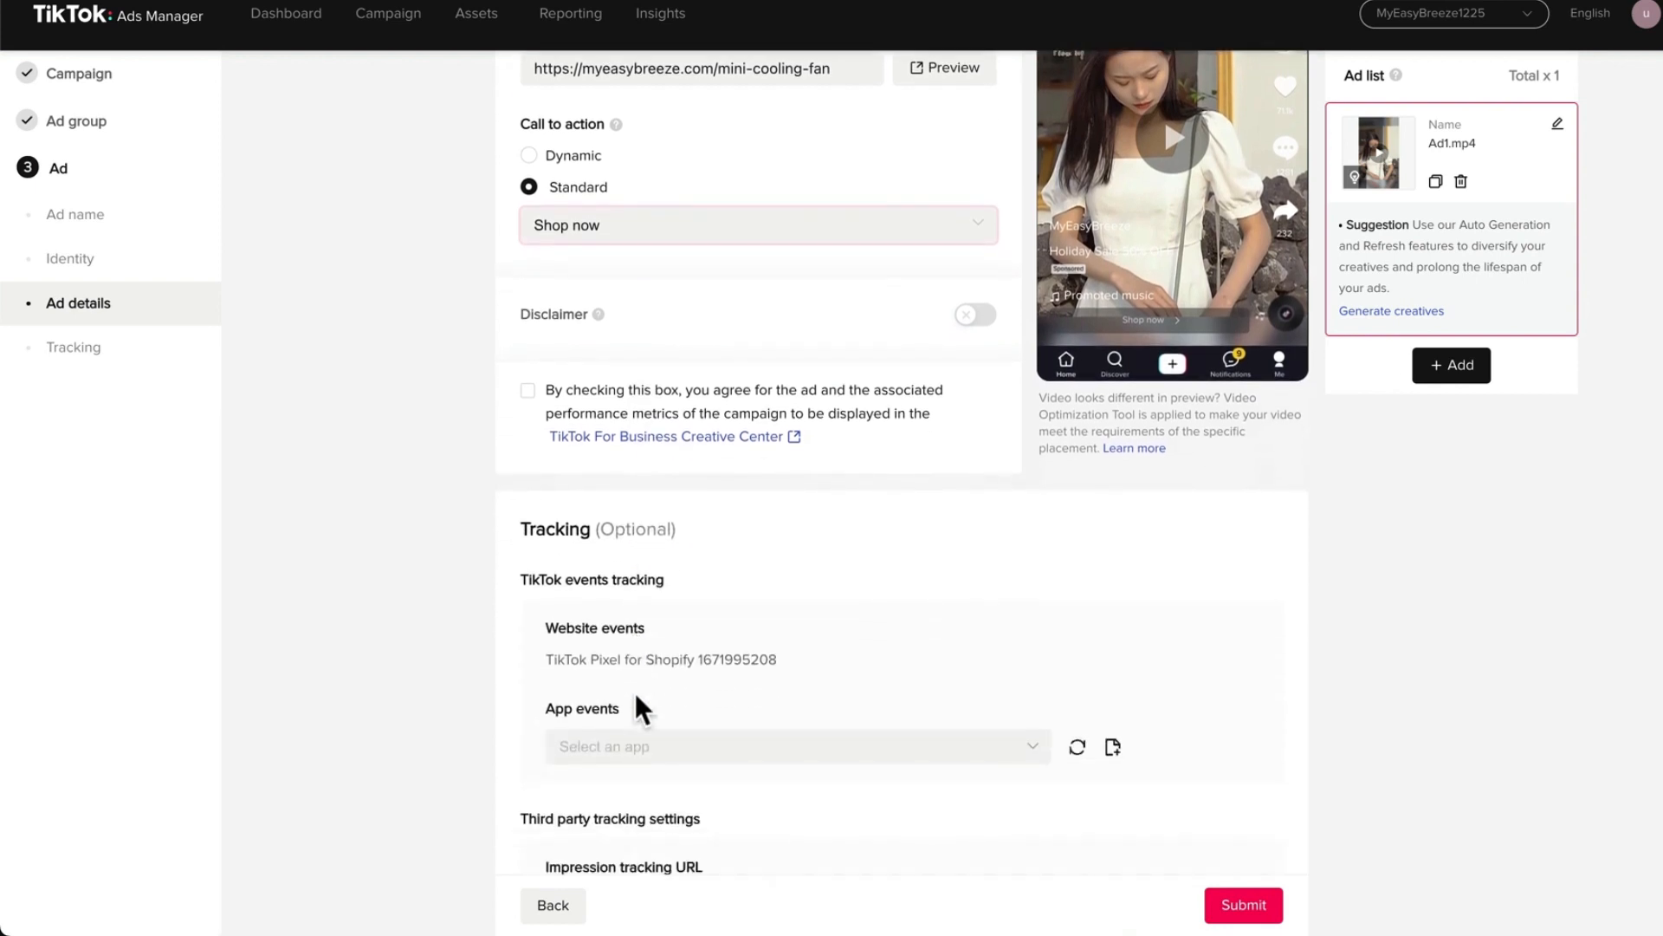
scroll(635, 703, down, 2)
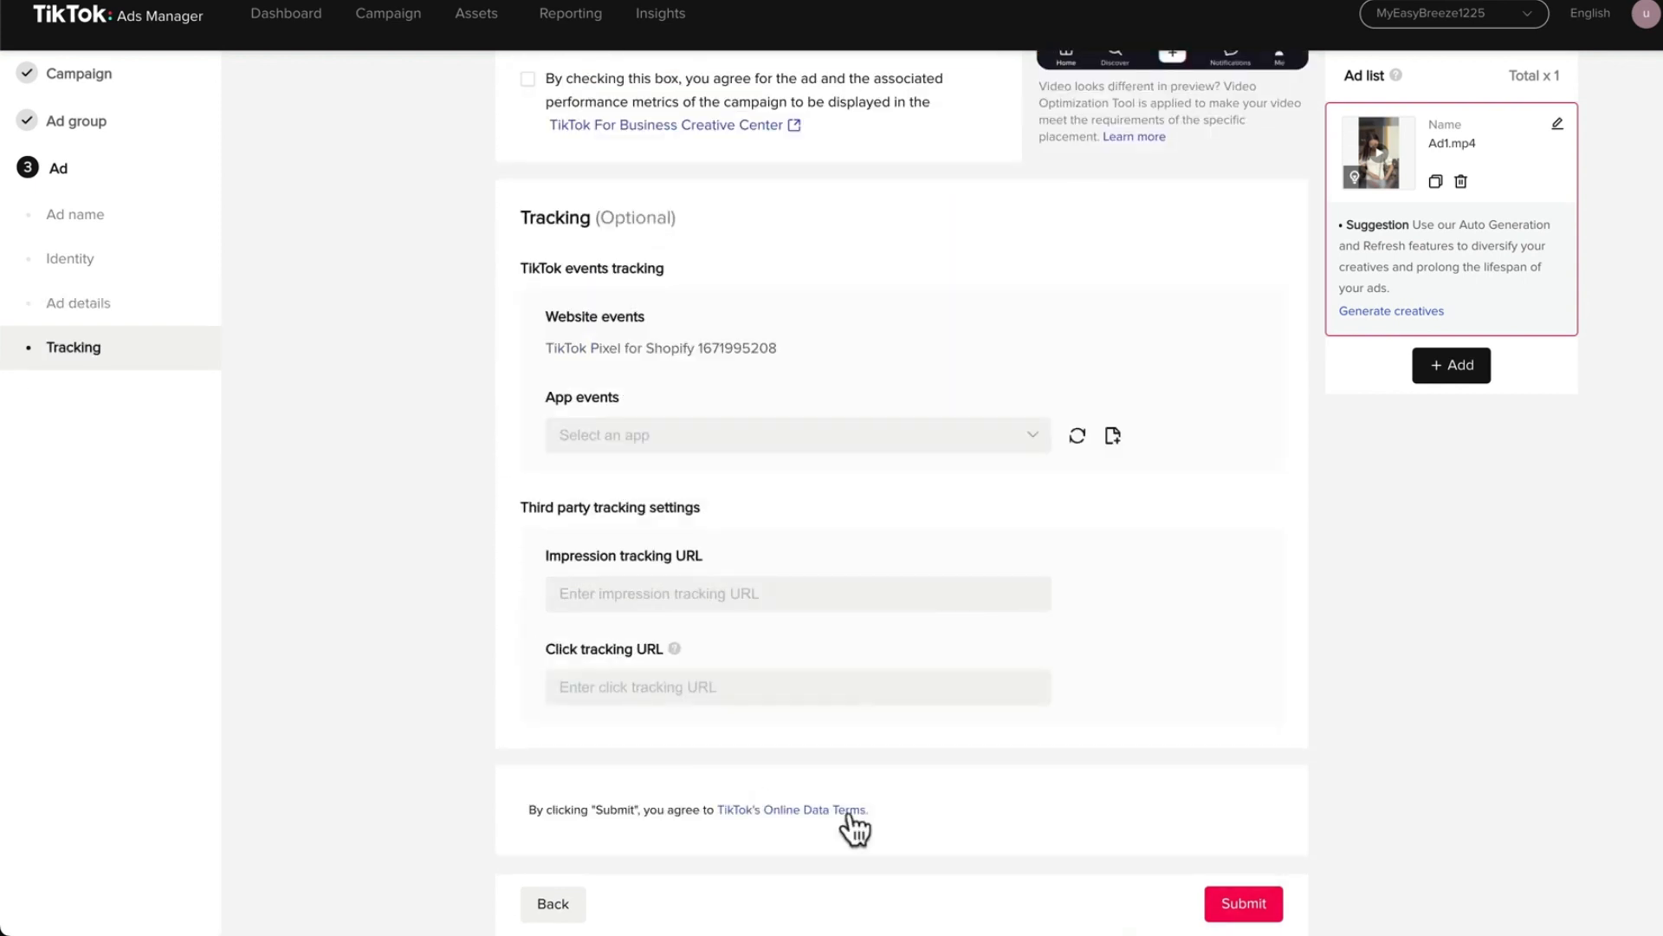
click(1244, 903)
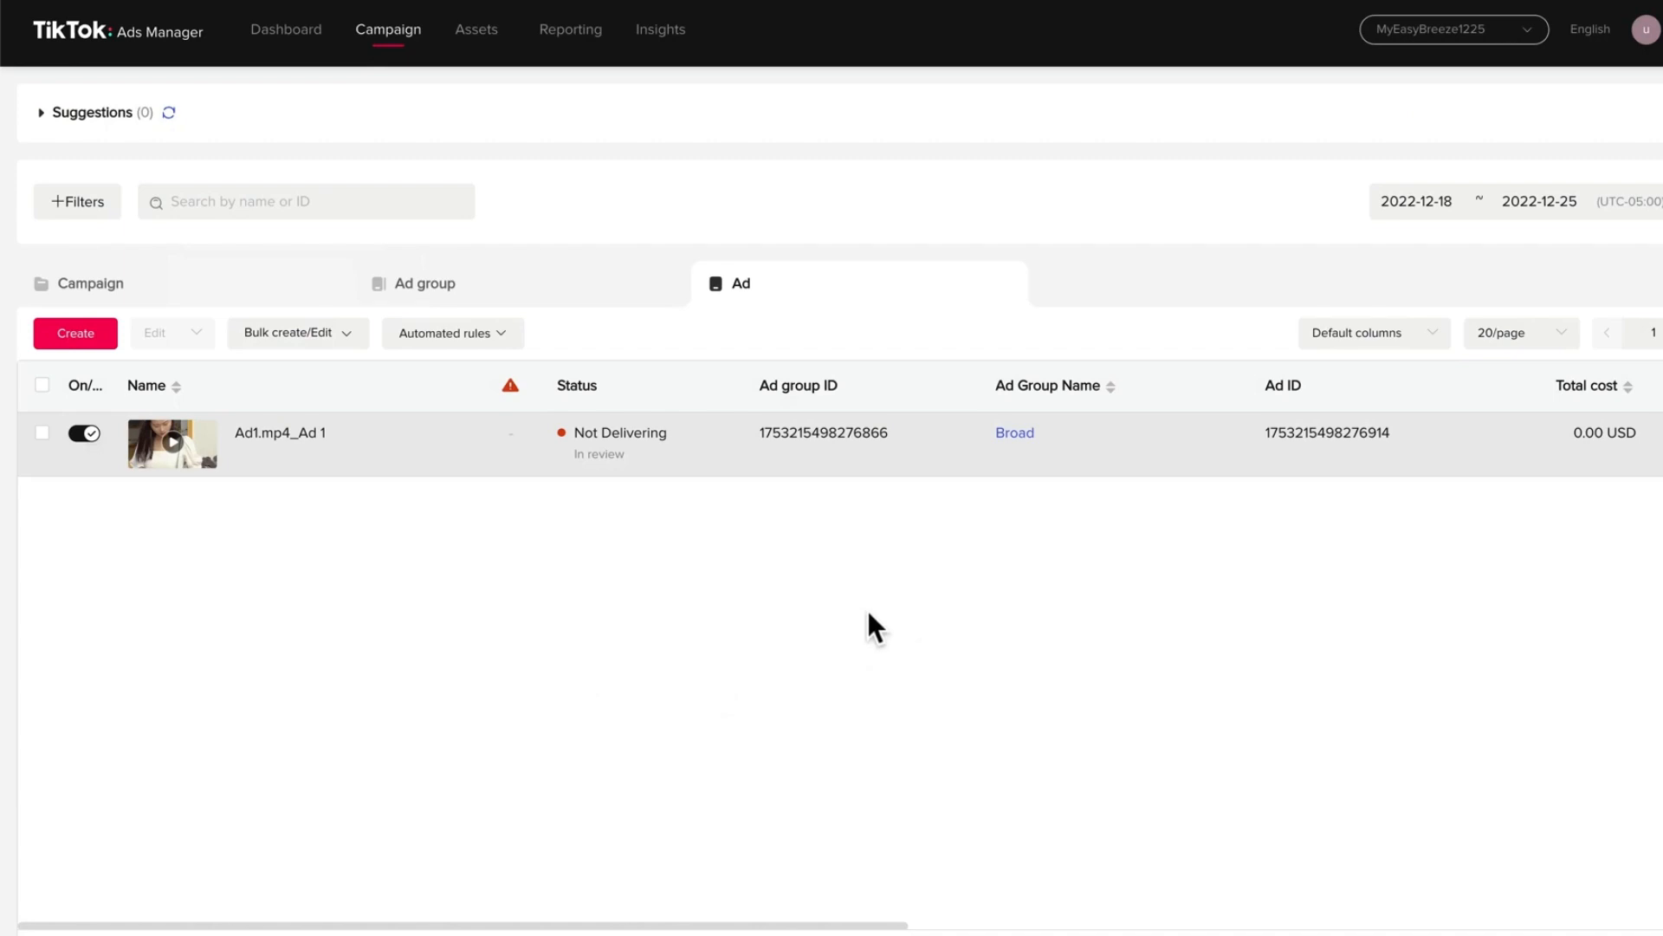
Go to the Cold - Conversions campaign and list the Broad ad group's ads.
click(295, 289)
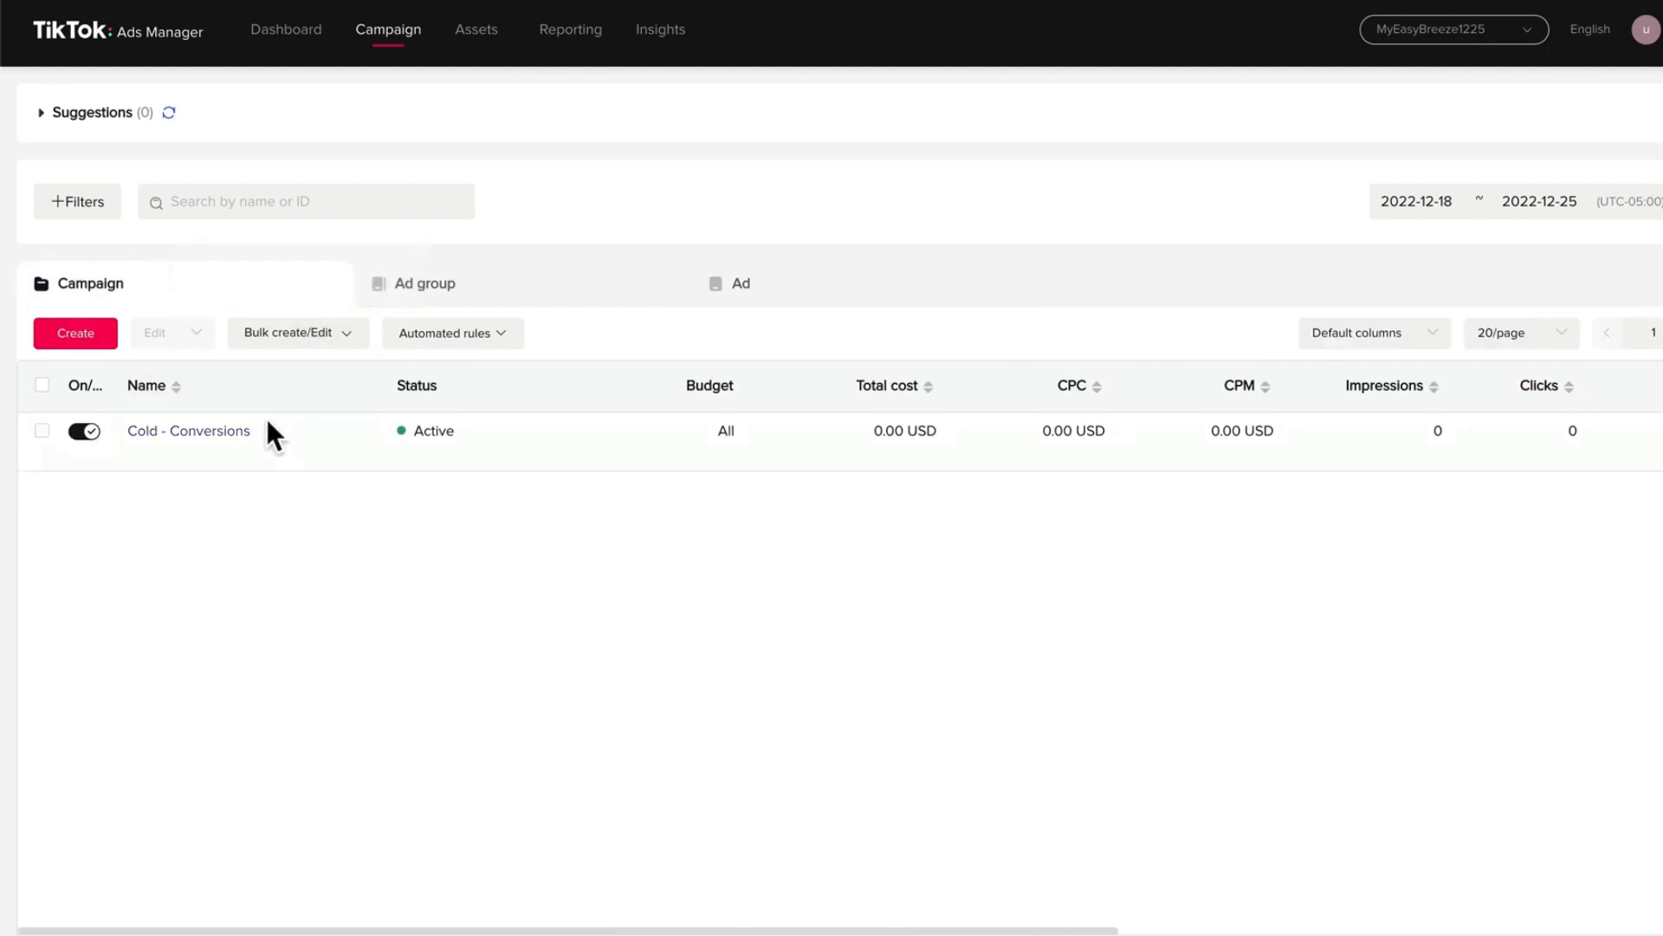
click(222, 438)
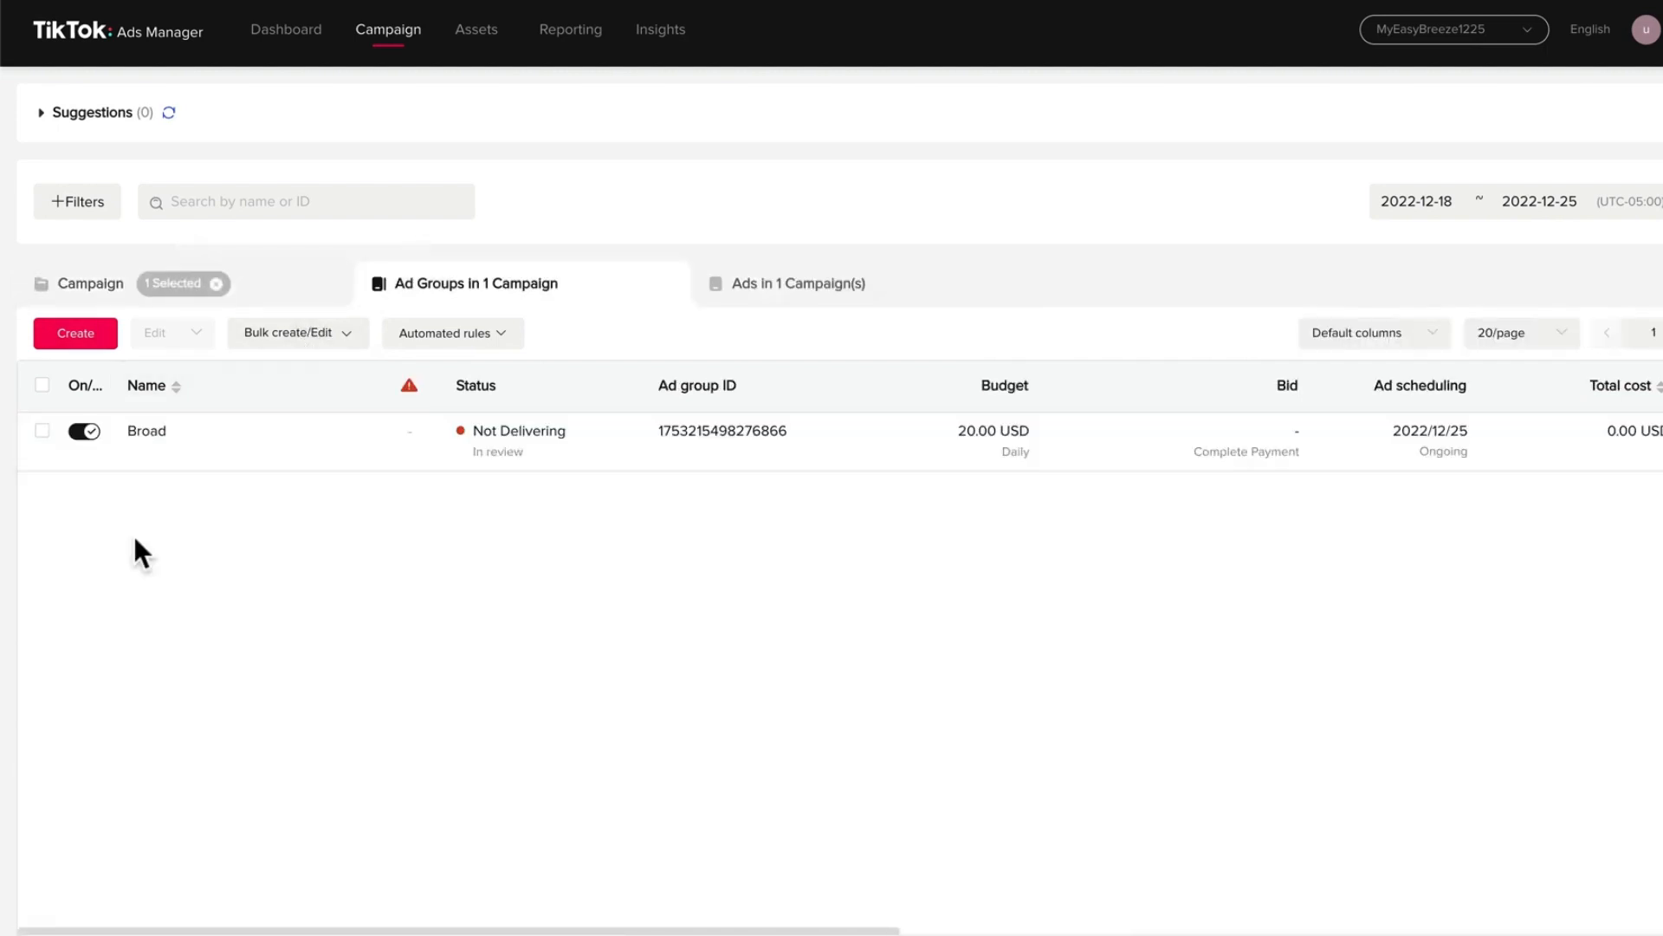
click(145, 430)
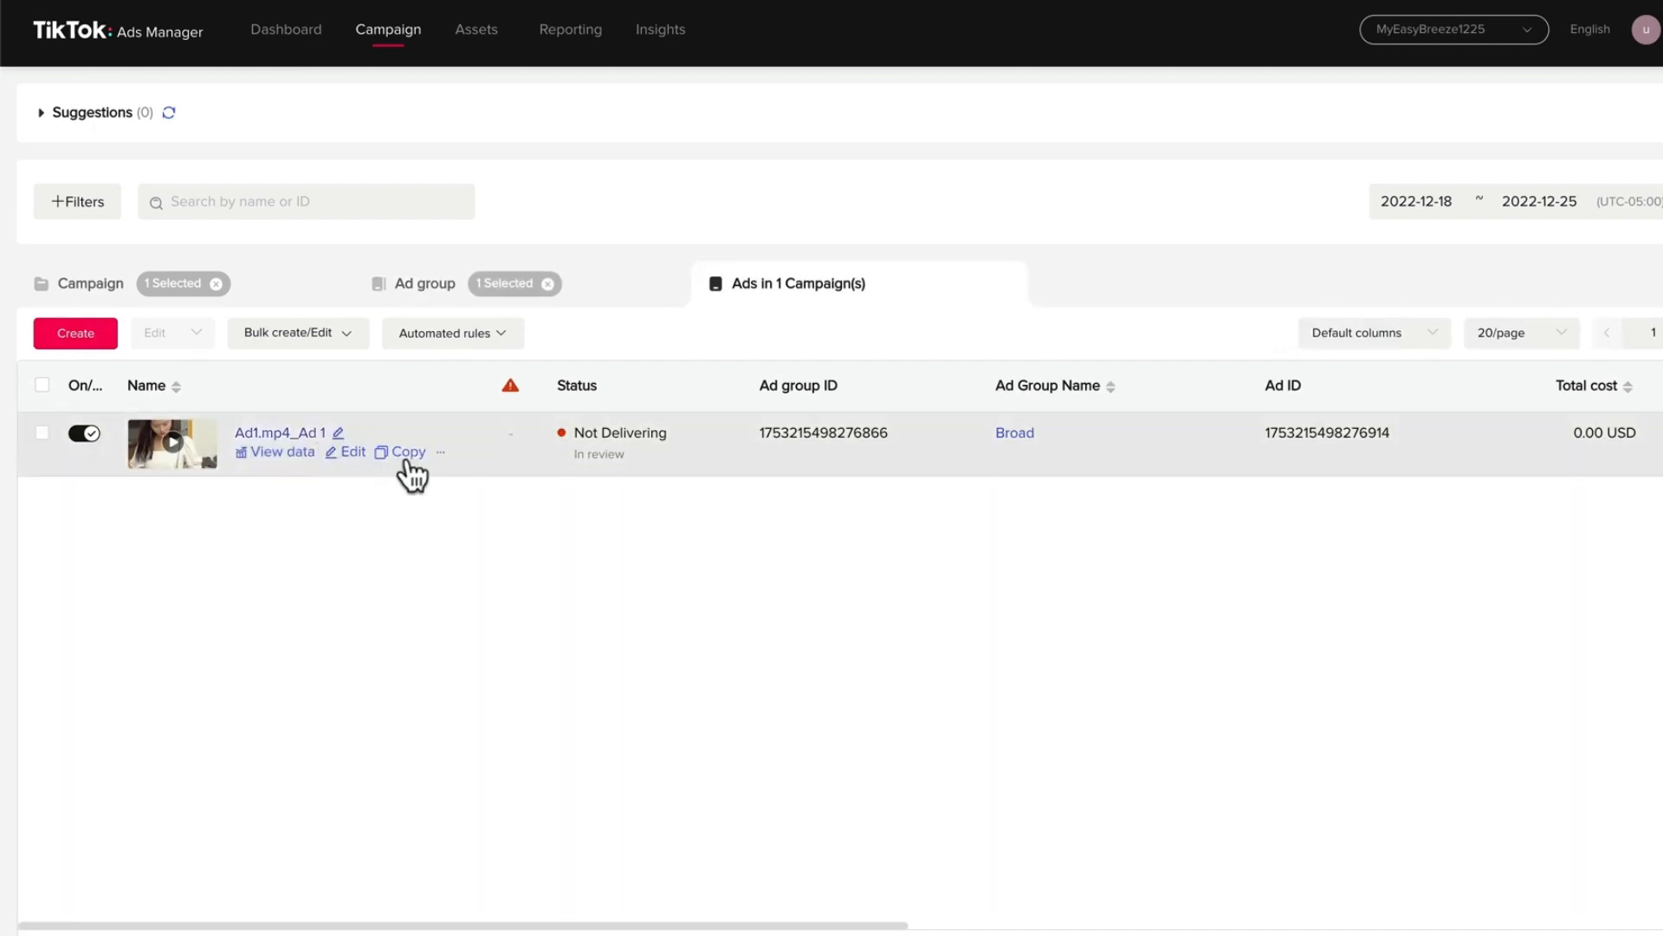
Make two copies of Ad1.mp4_Ad 1 and start renaming the second ad.
click(407, 453)
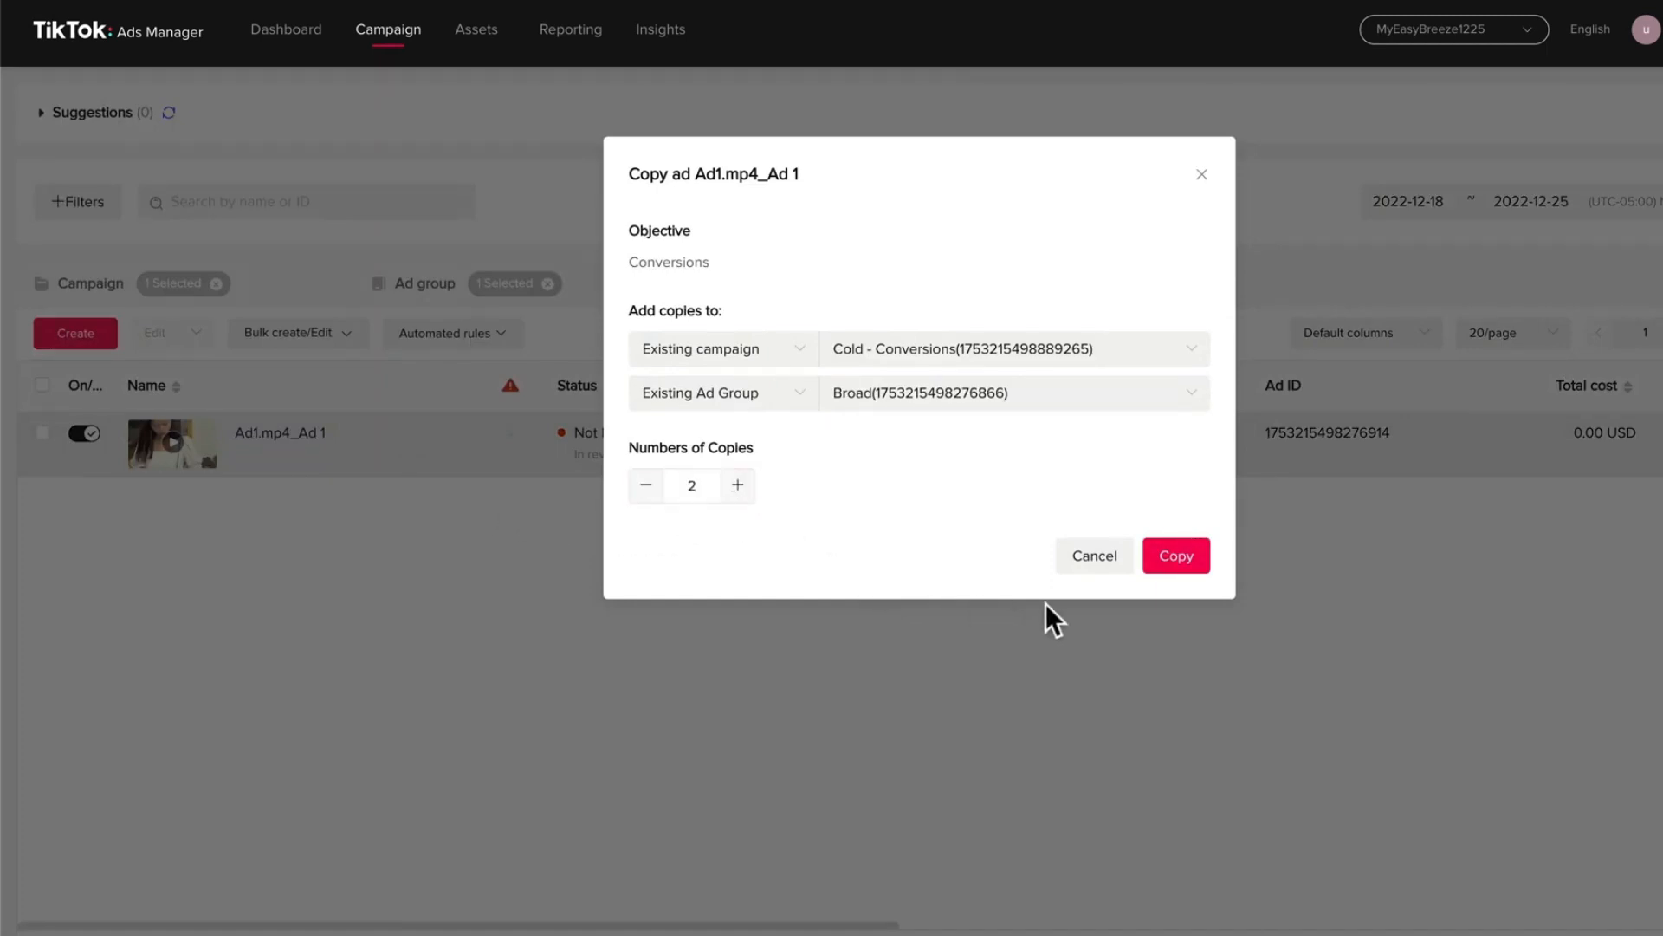
click(1160, 565)
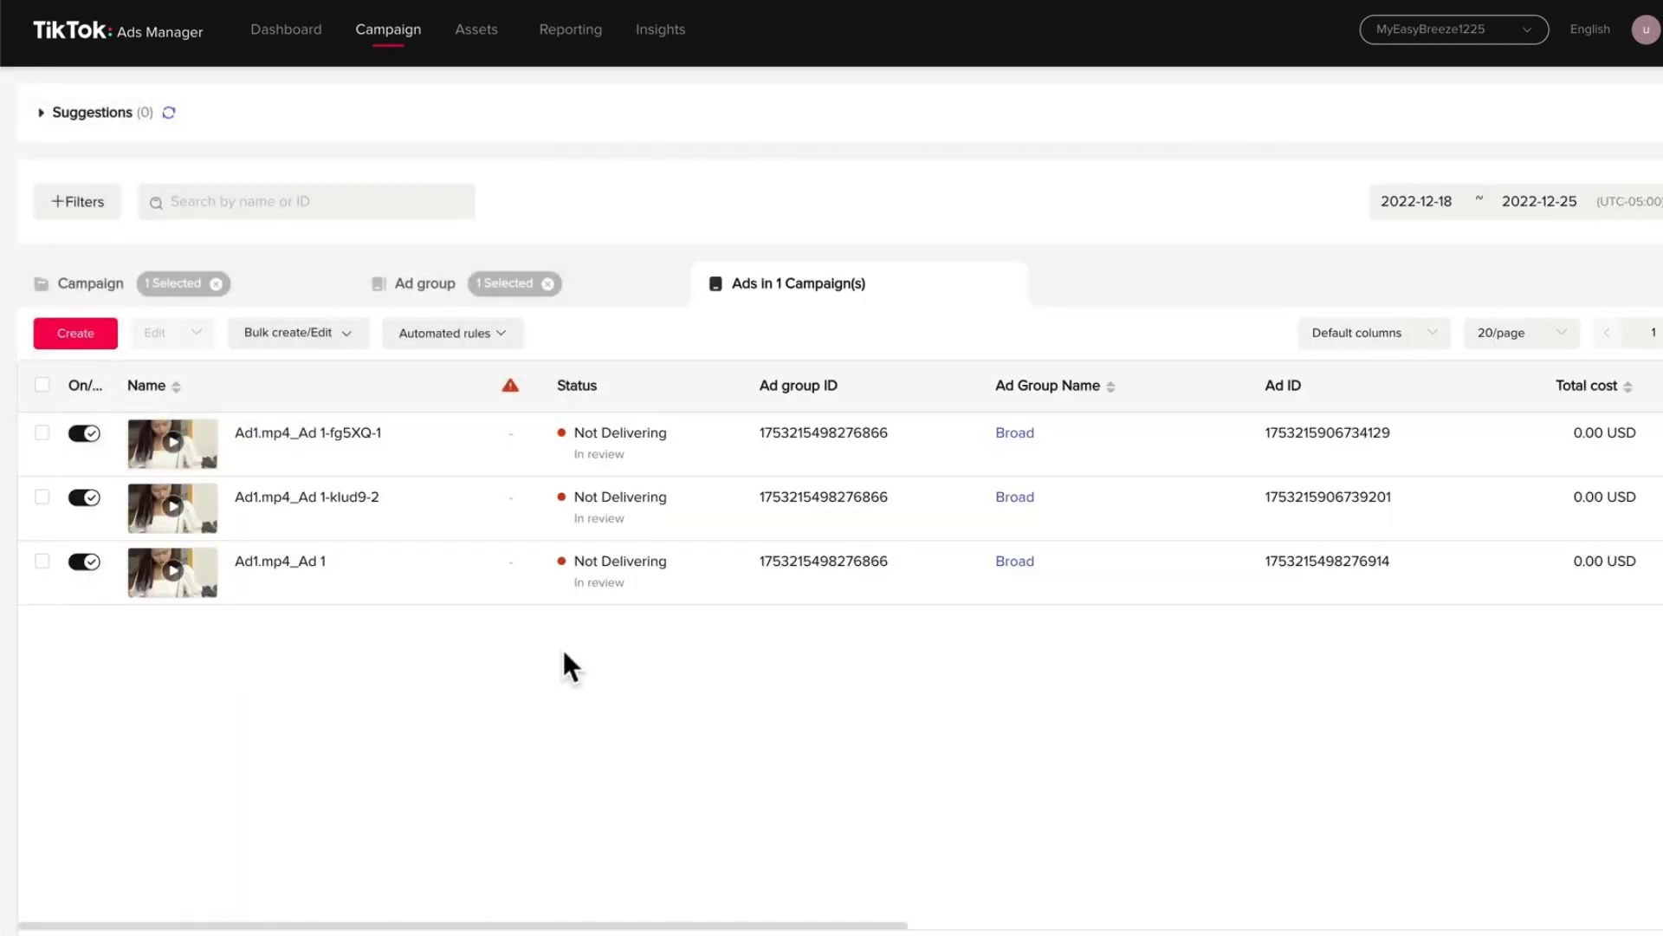
mouse_move(486, 503)
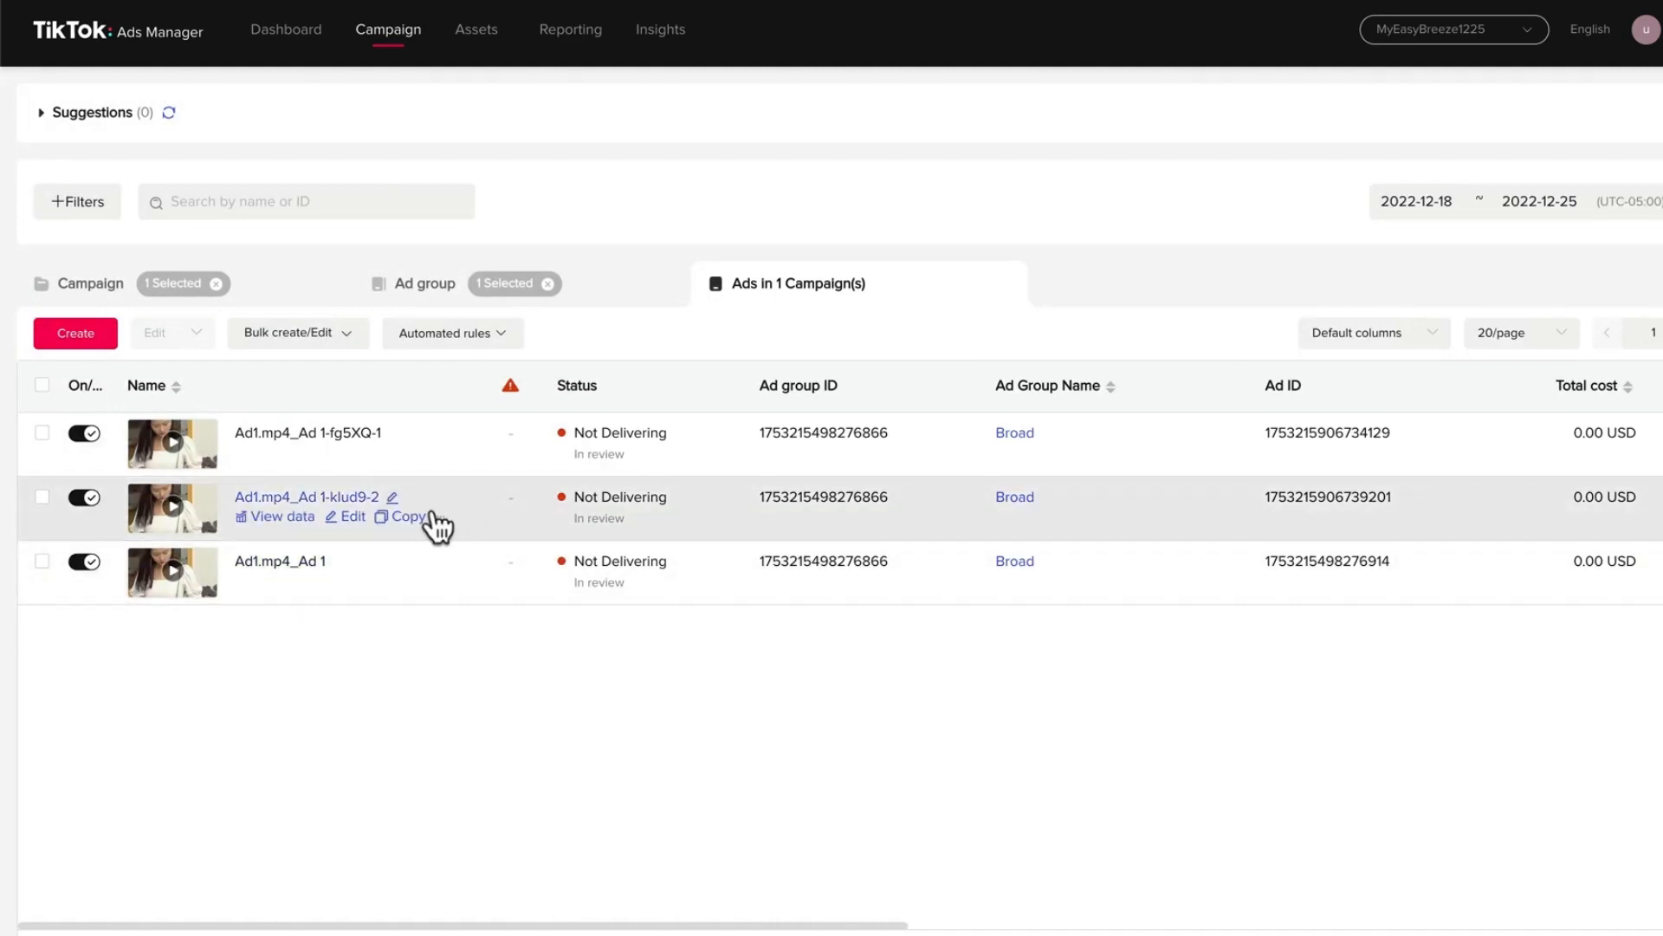
click(353, 520)
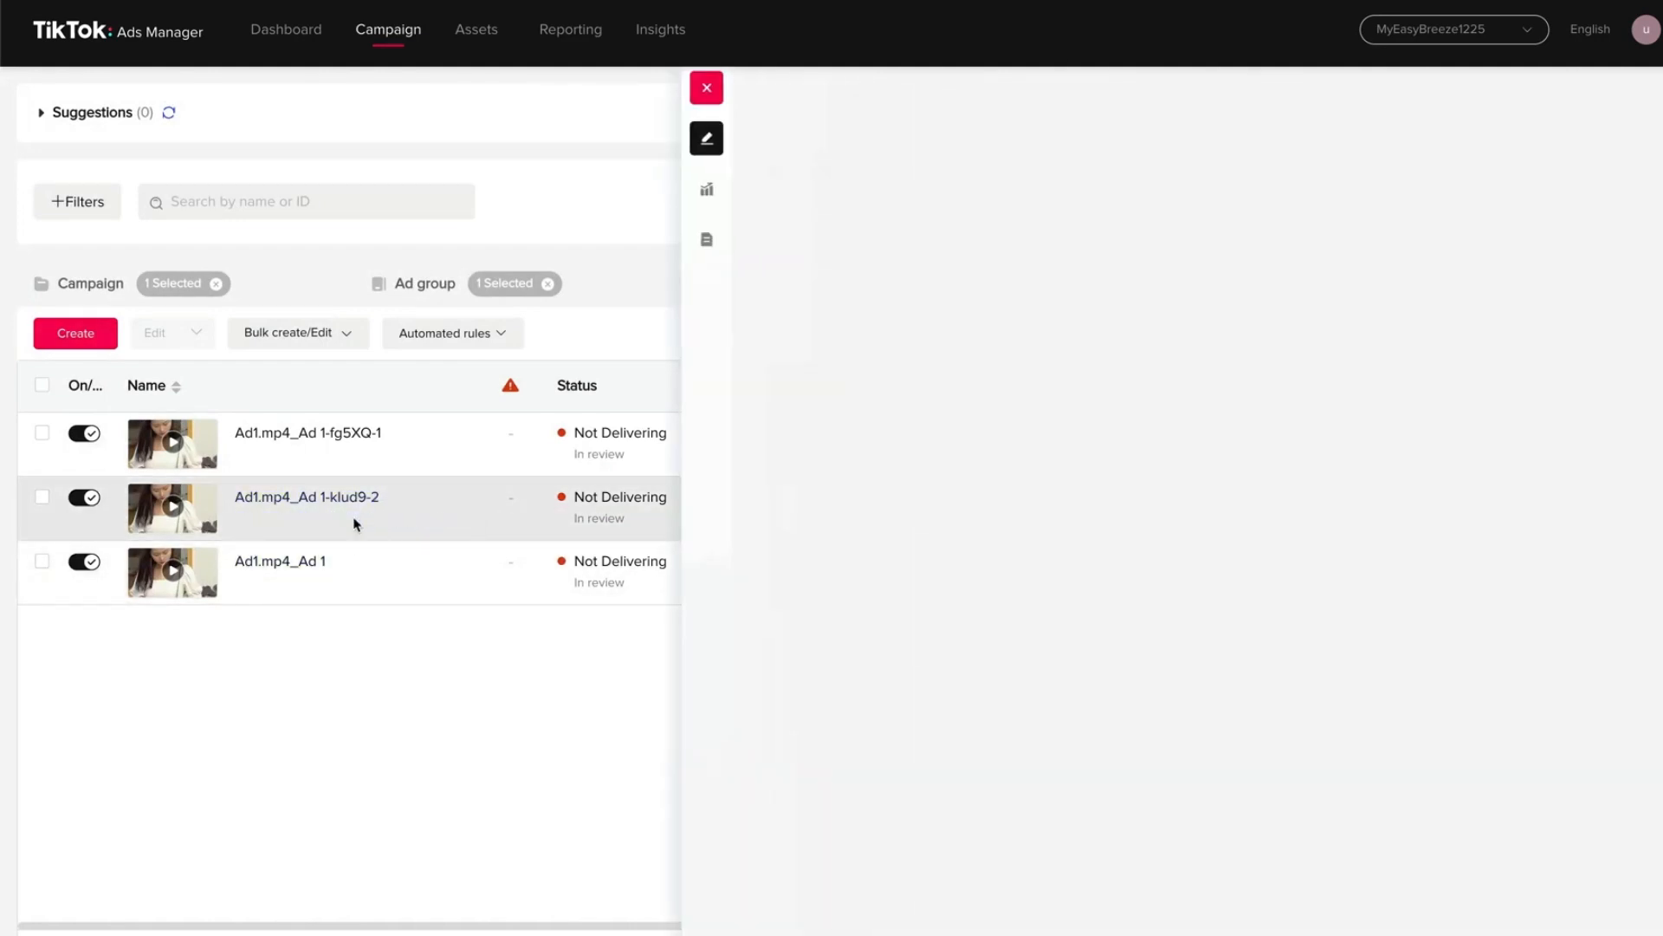
triple_click(954, 233)
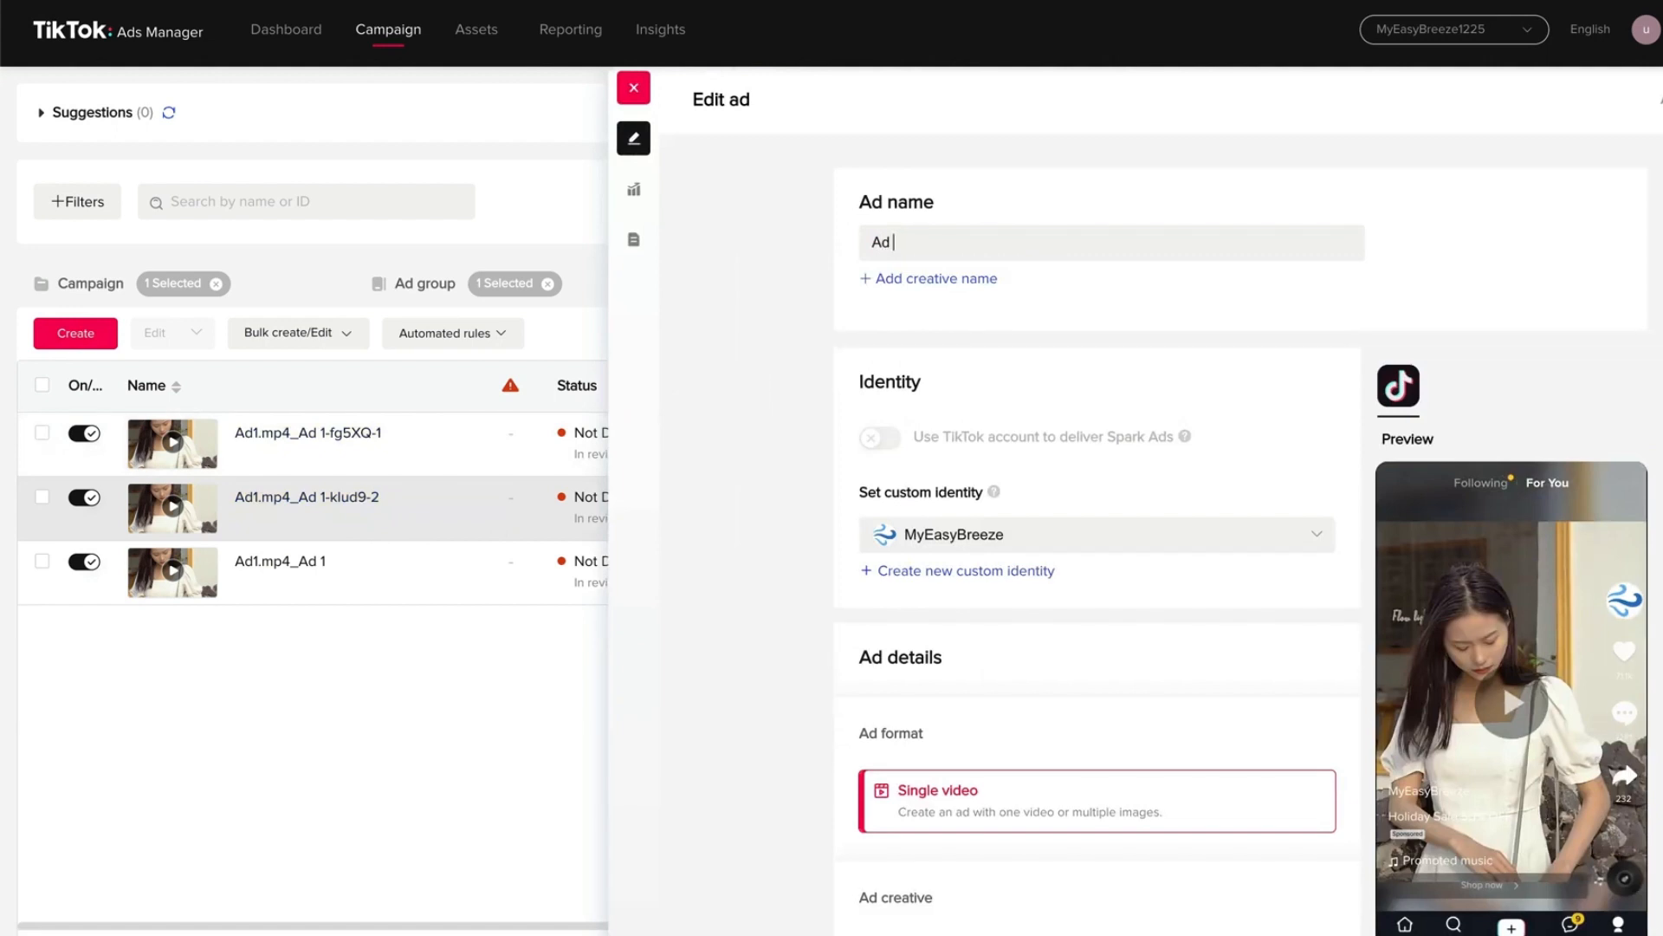
scroll(1164, 336, down, 5)
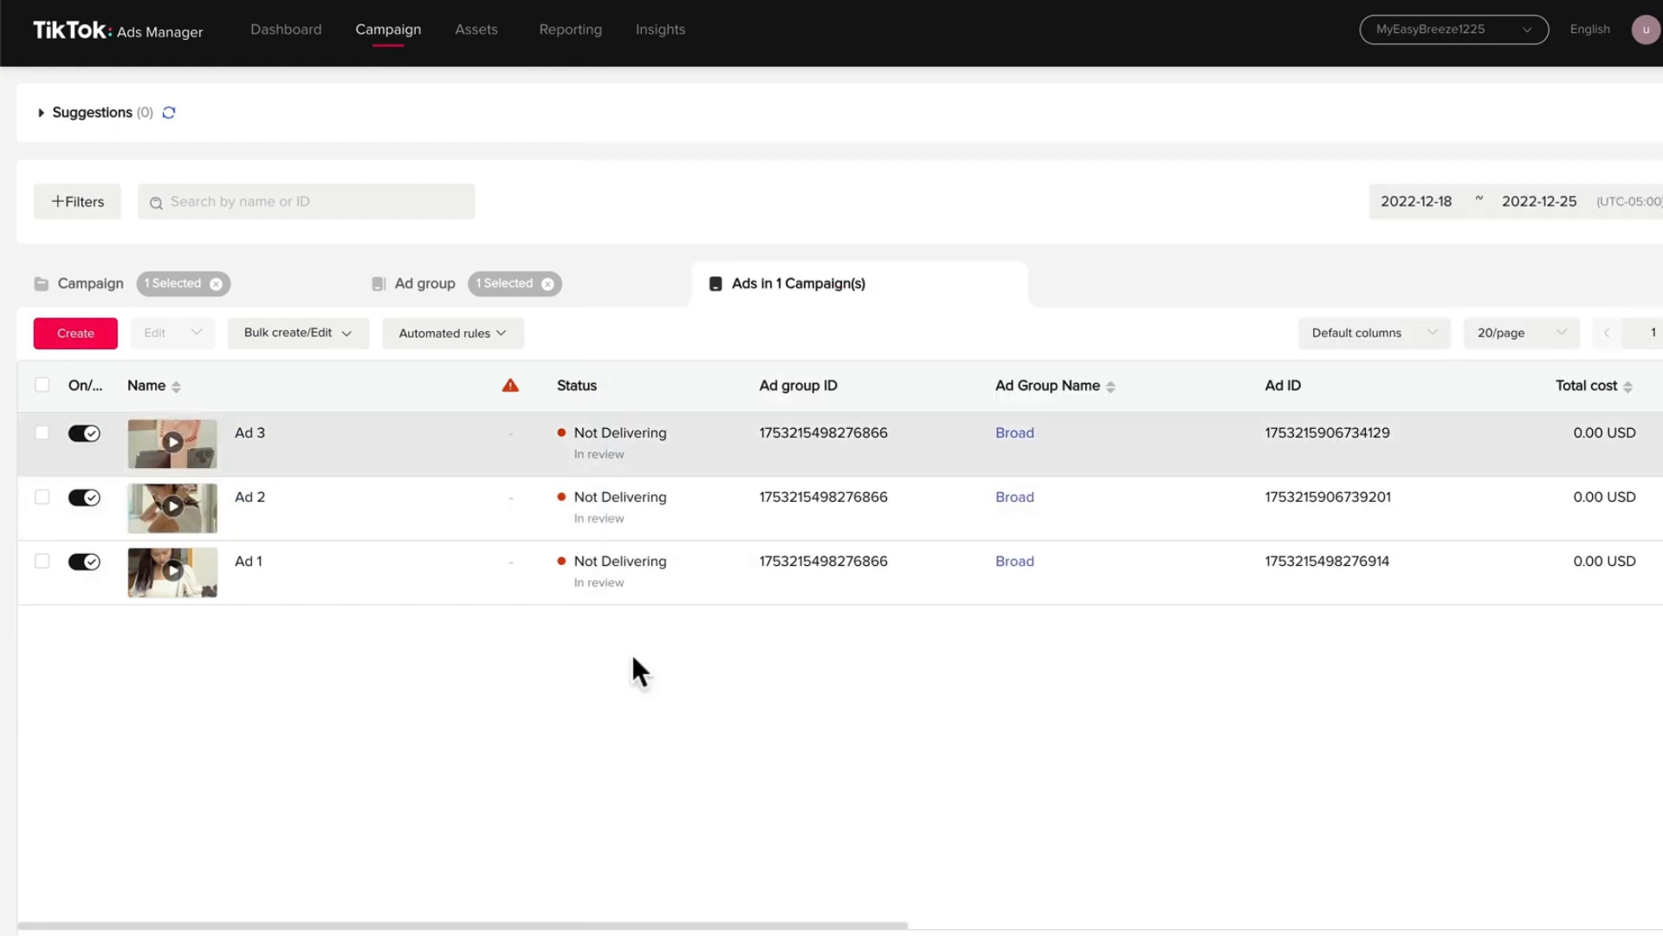
From the Cold - Conversions ad groups, copy the Broad ad group twice.
click(318, 290)
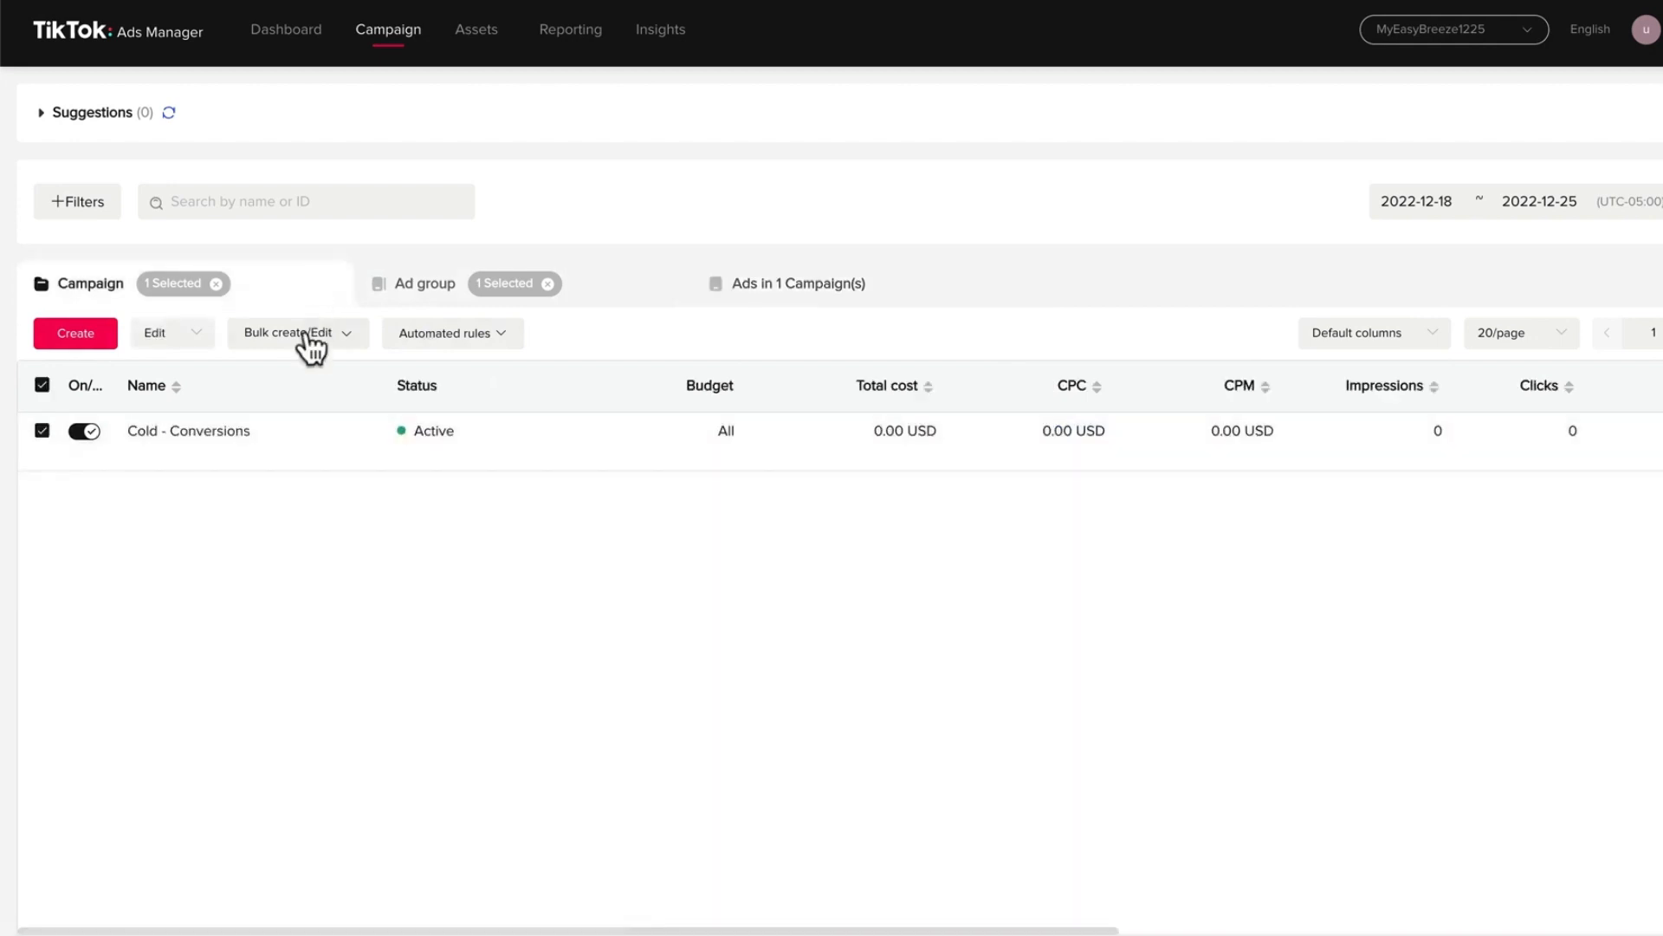
click(211, 433)
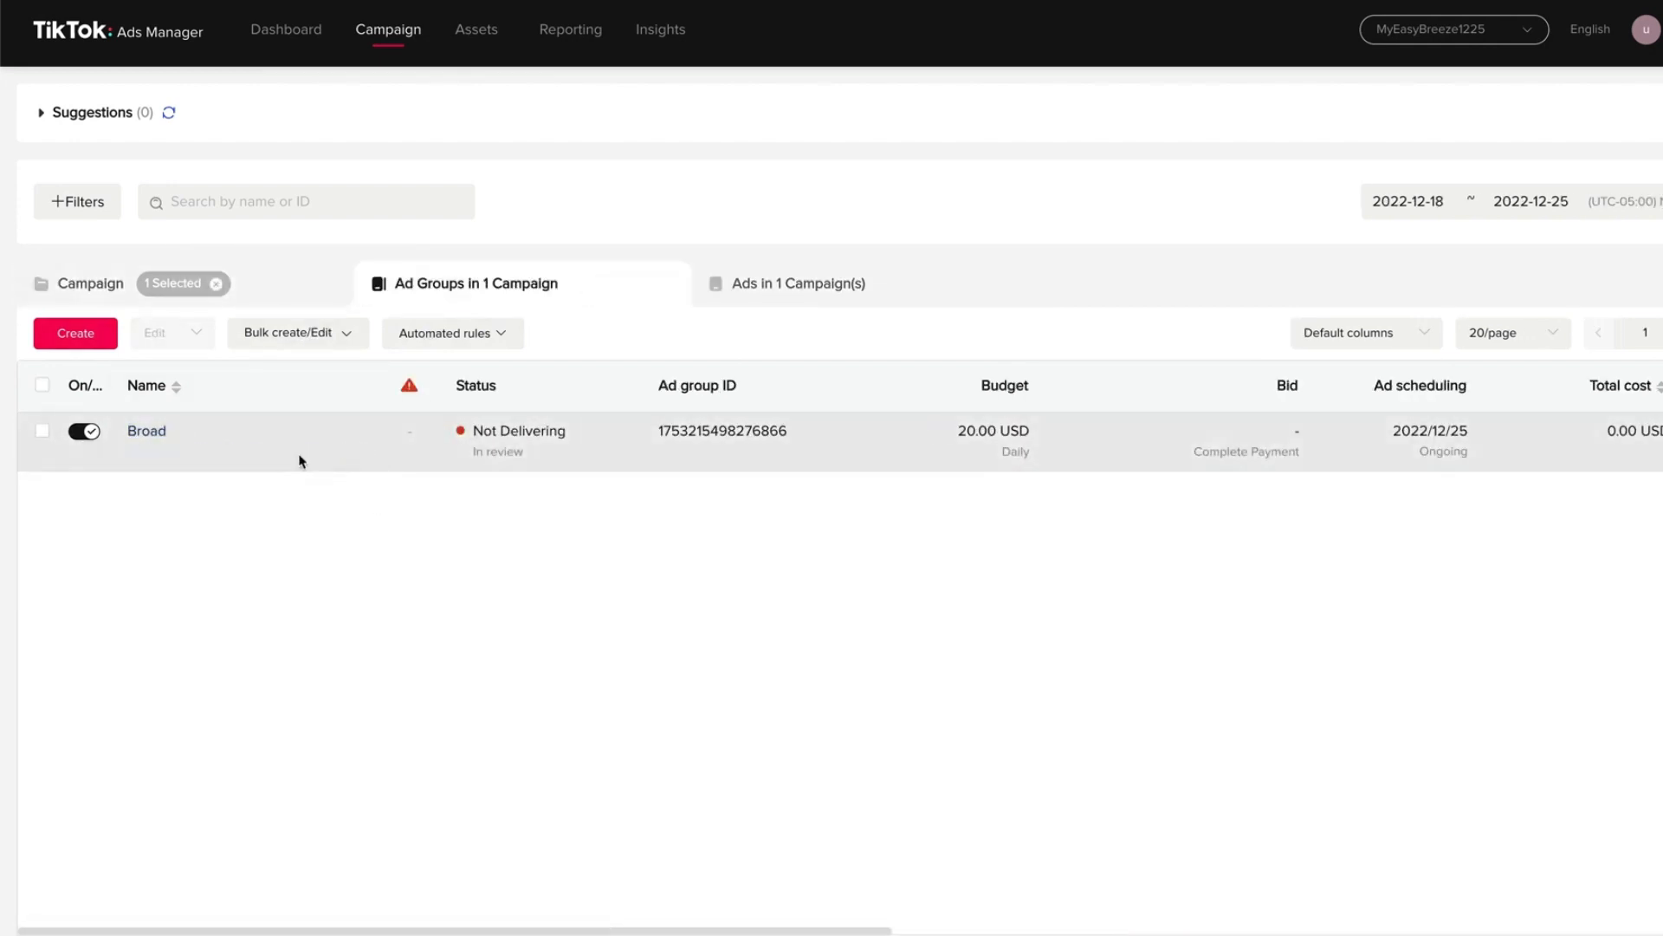
click(299, 455)
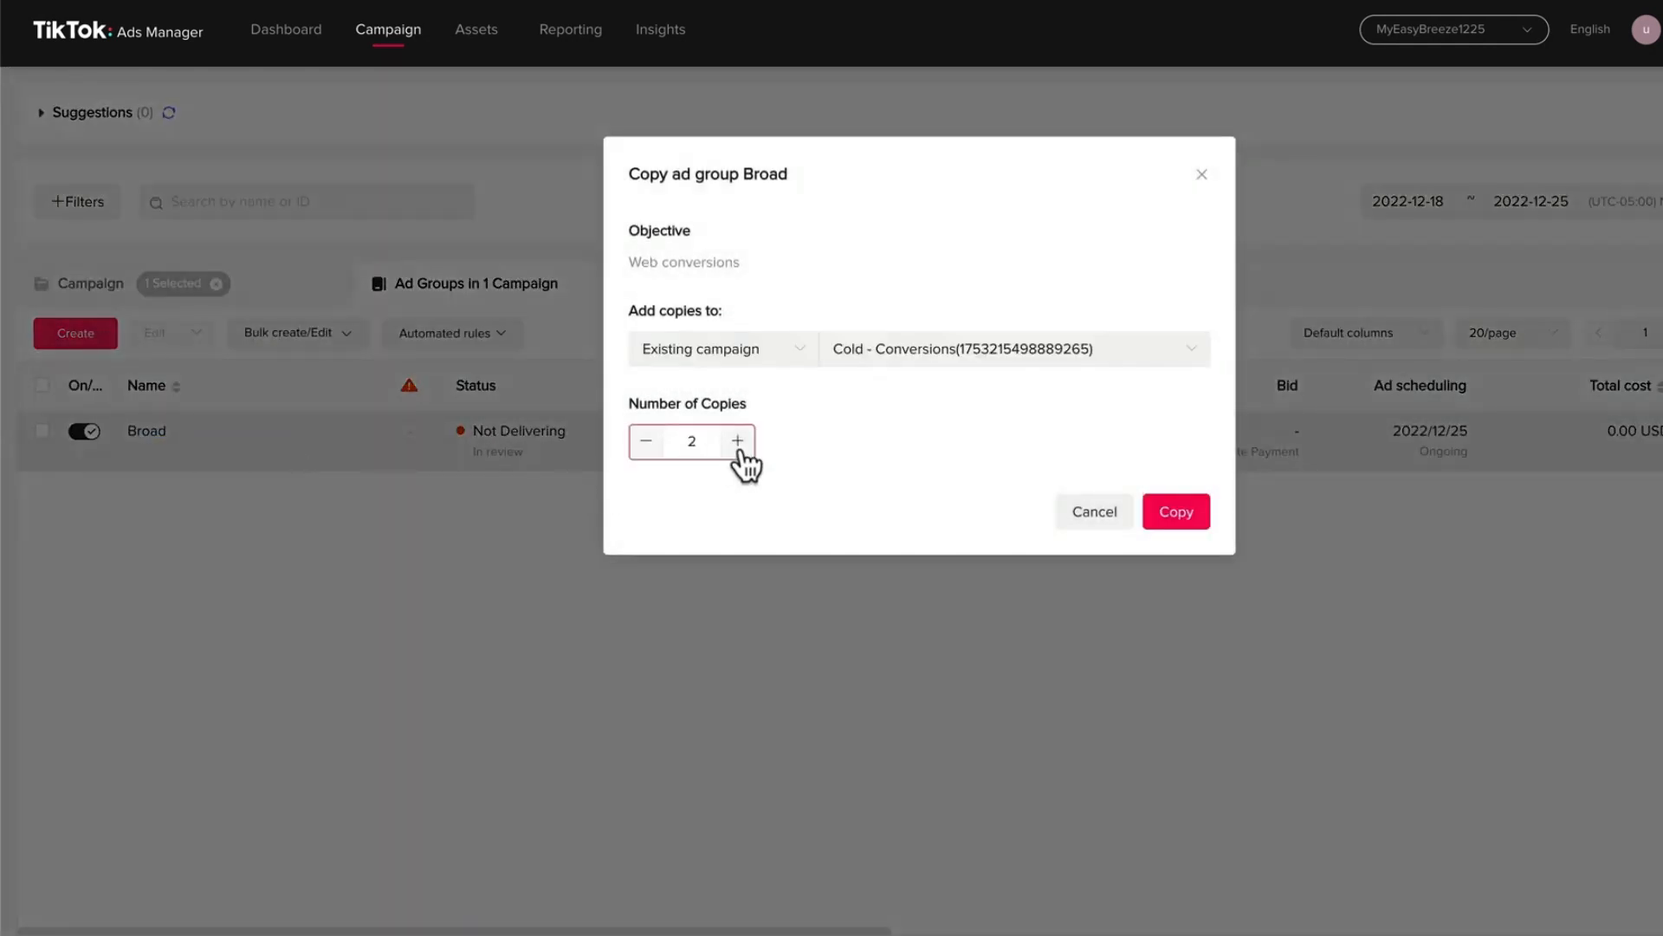
click(1179, 518)
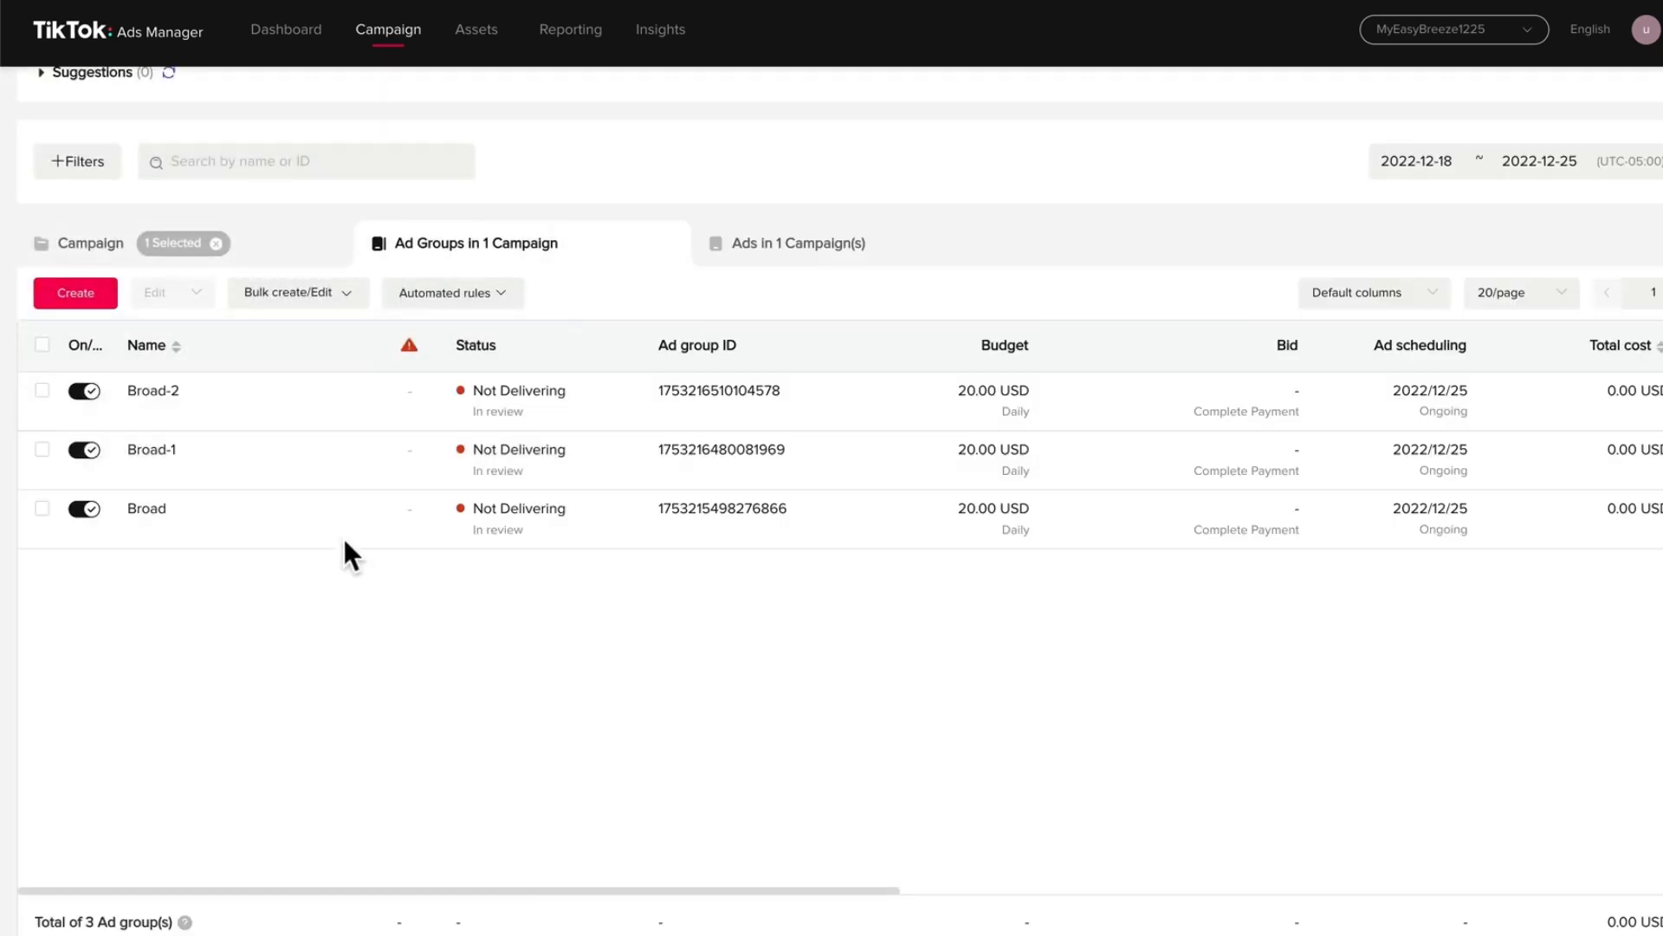
mouse_move(292, 472)
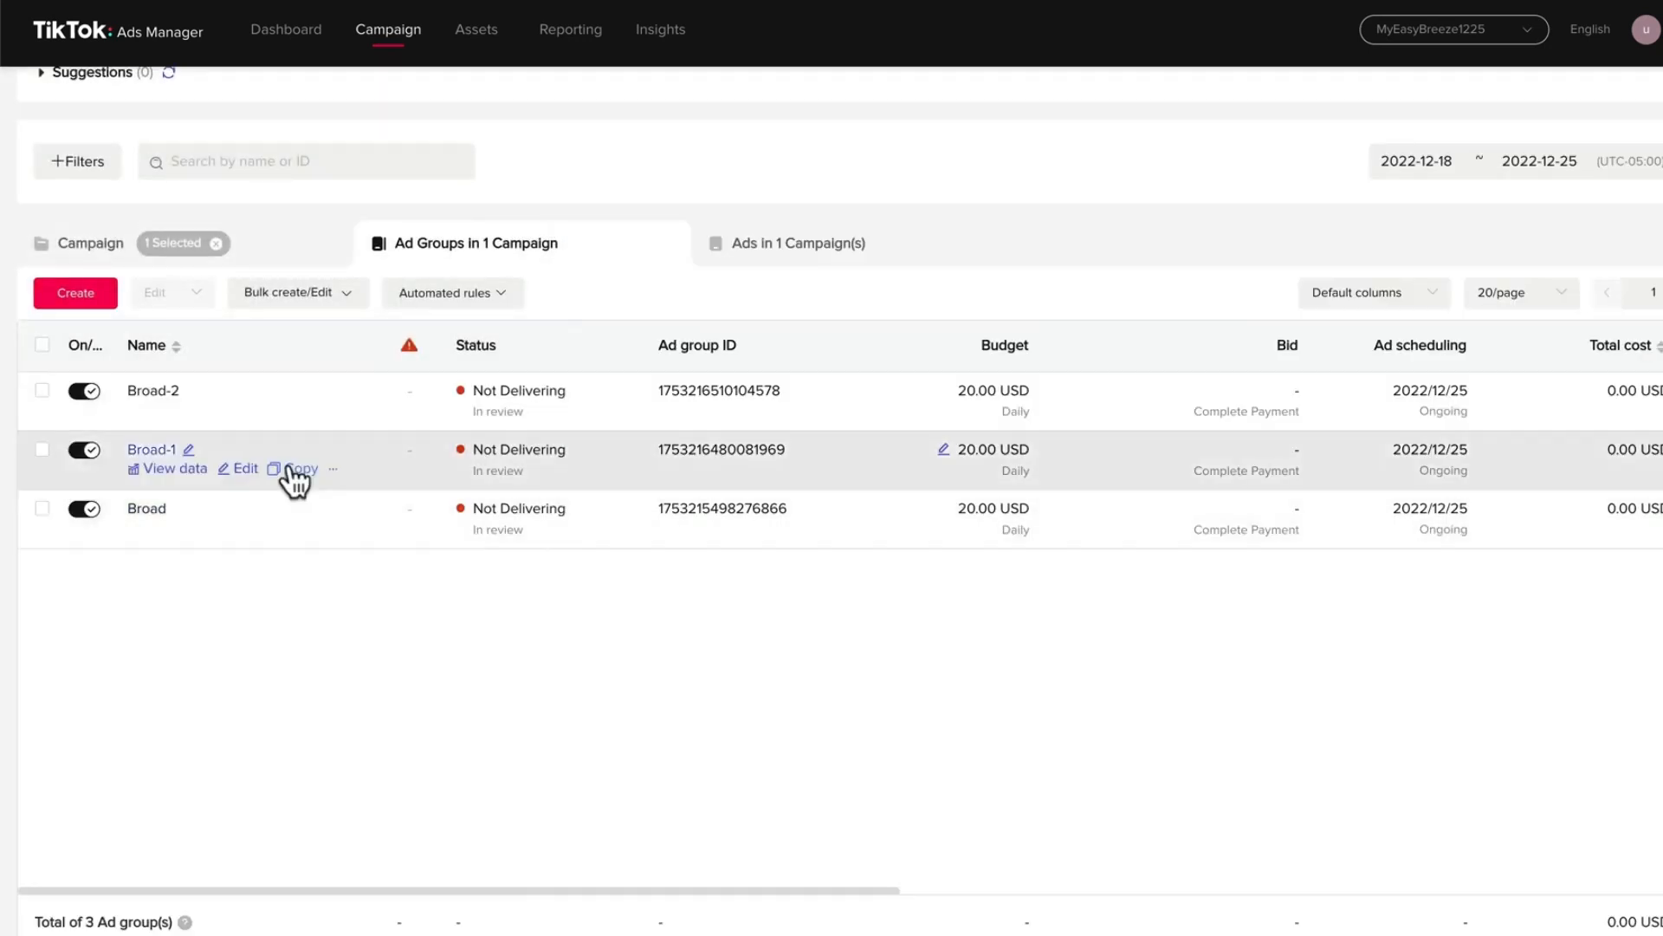
Add the Travel interest to the Broad-1 ad group's audience targeting.
click(245, 468)
scroll(1569, 446, down, 10)
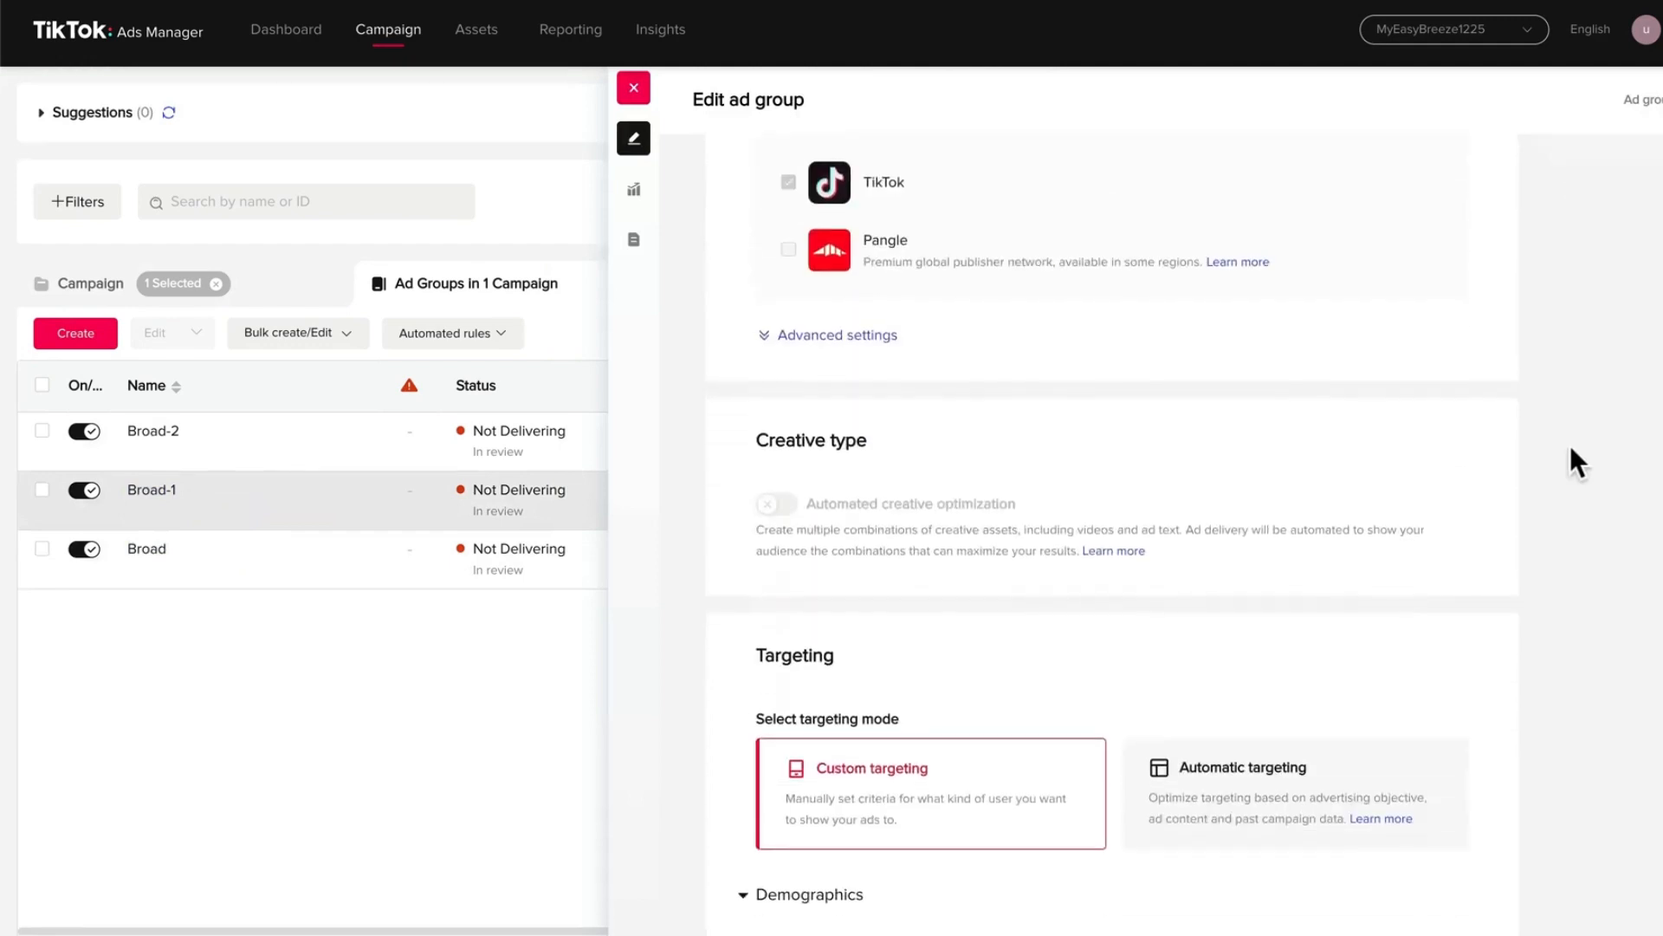
scroll(1570, 445, down, 15)
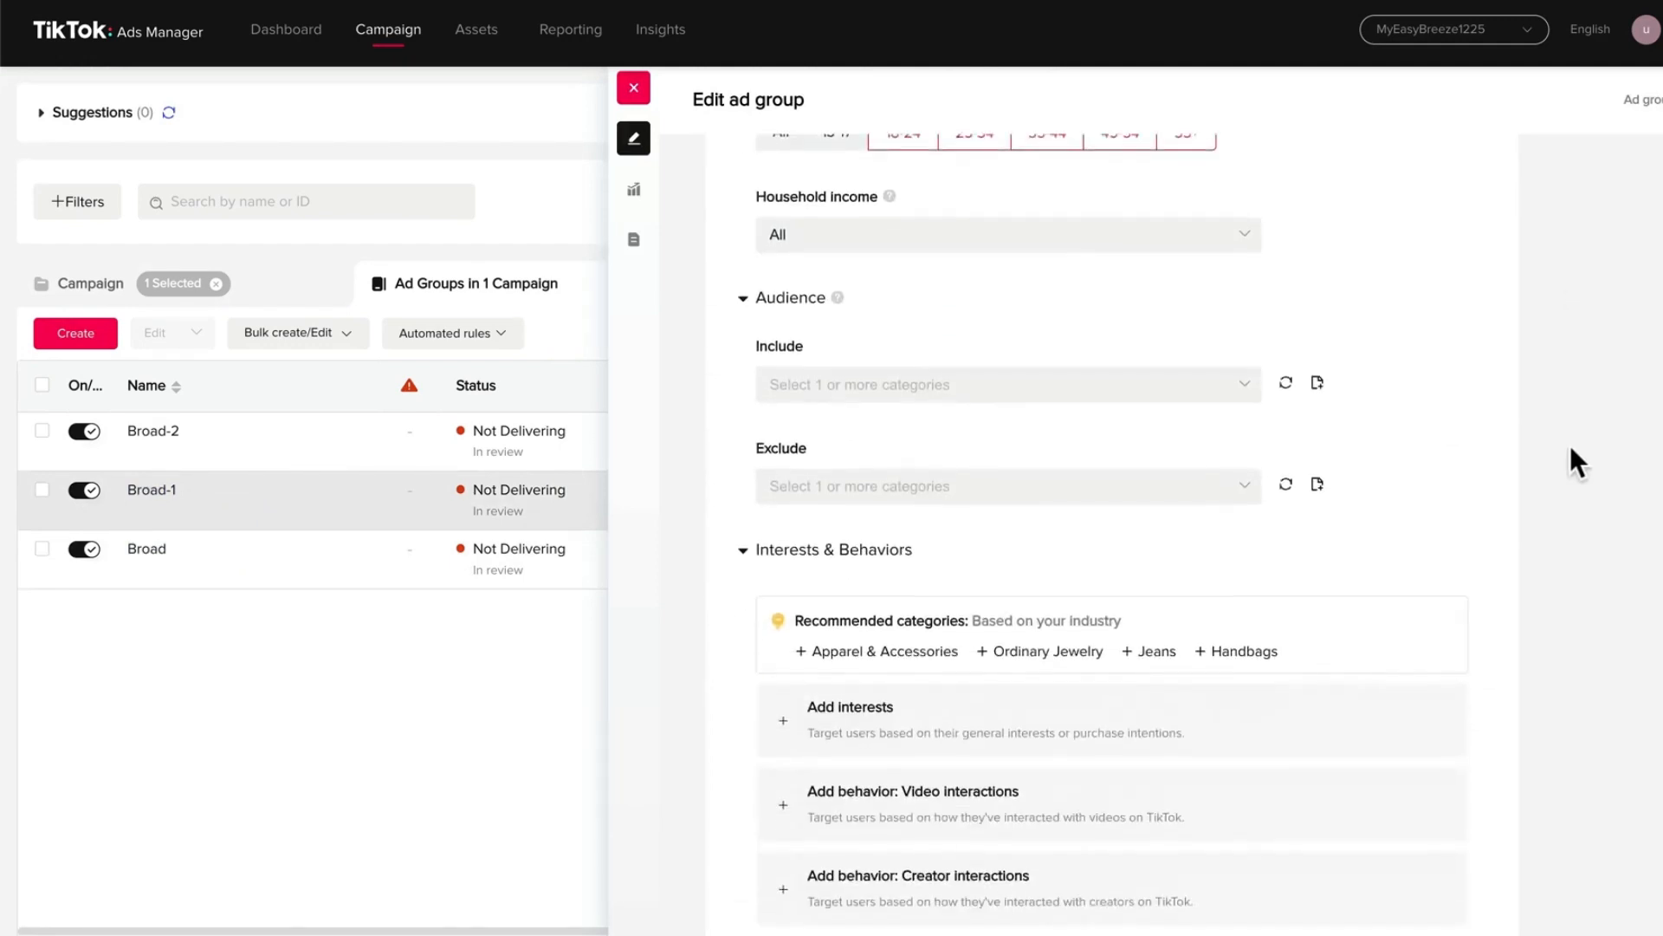
click(1266, 452)
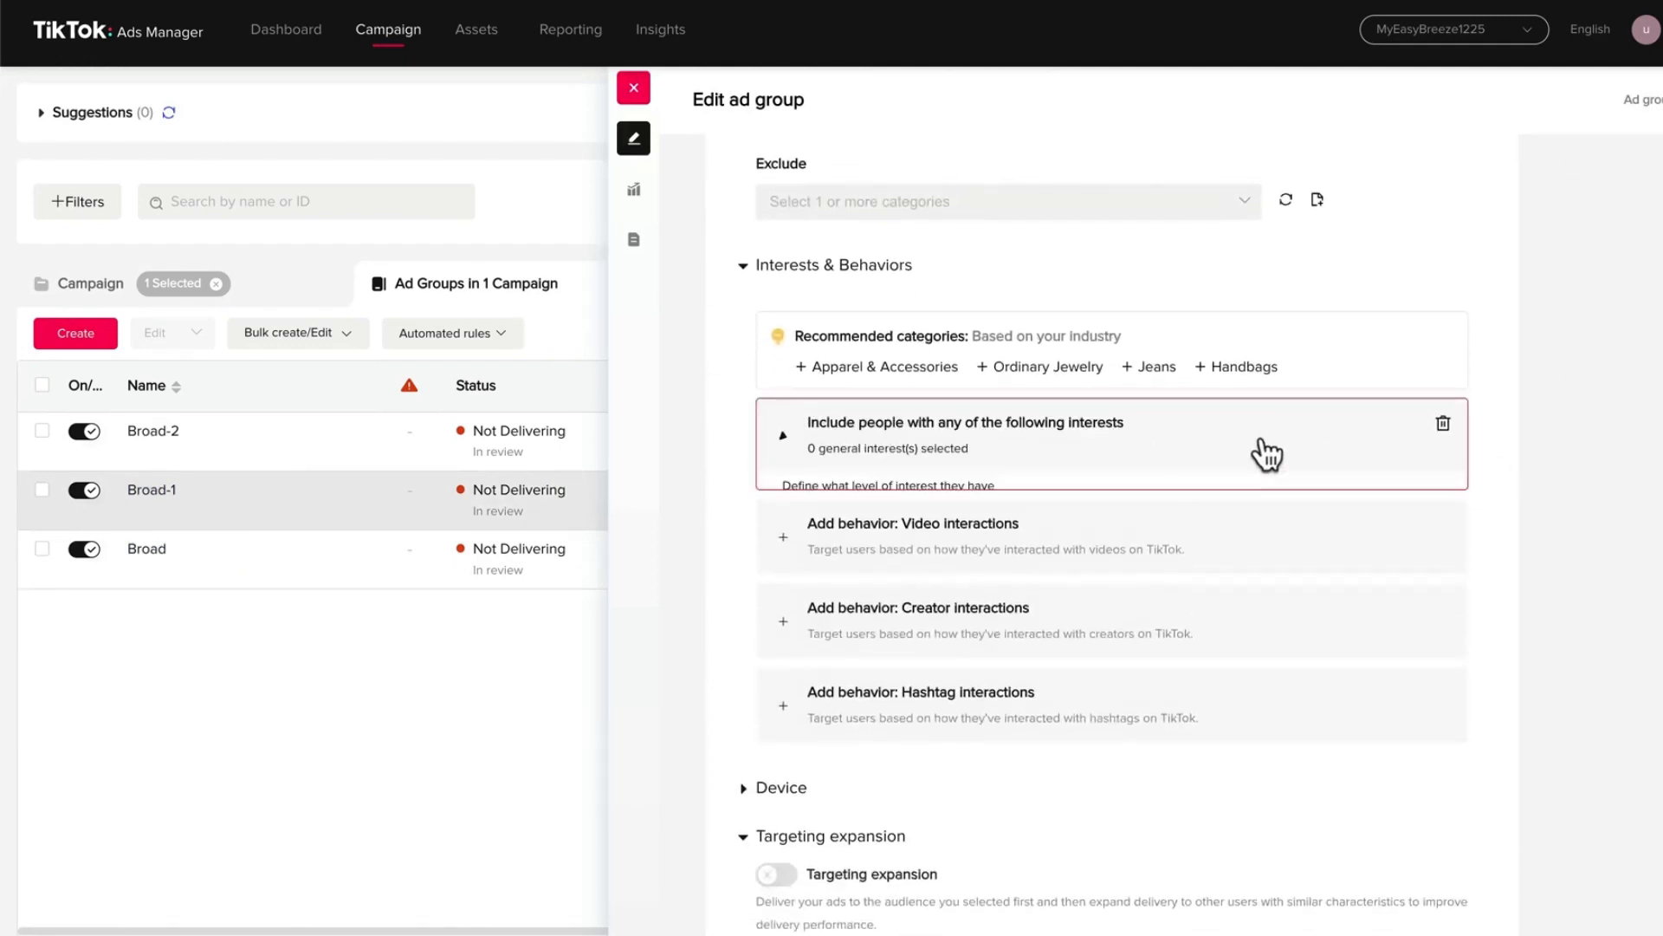
click(1132, 648)
scroll(1159, 456, down, 8)
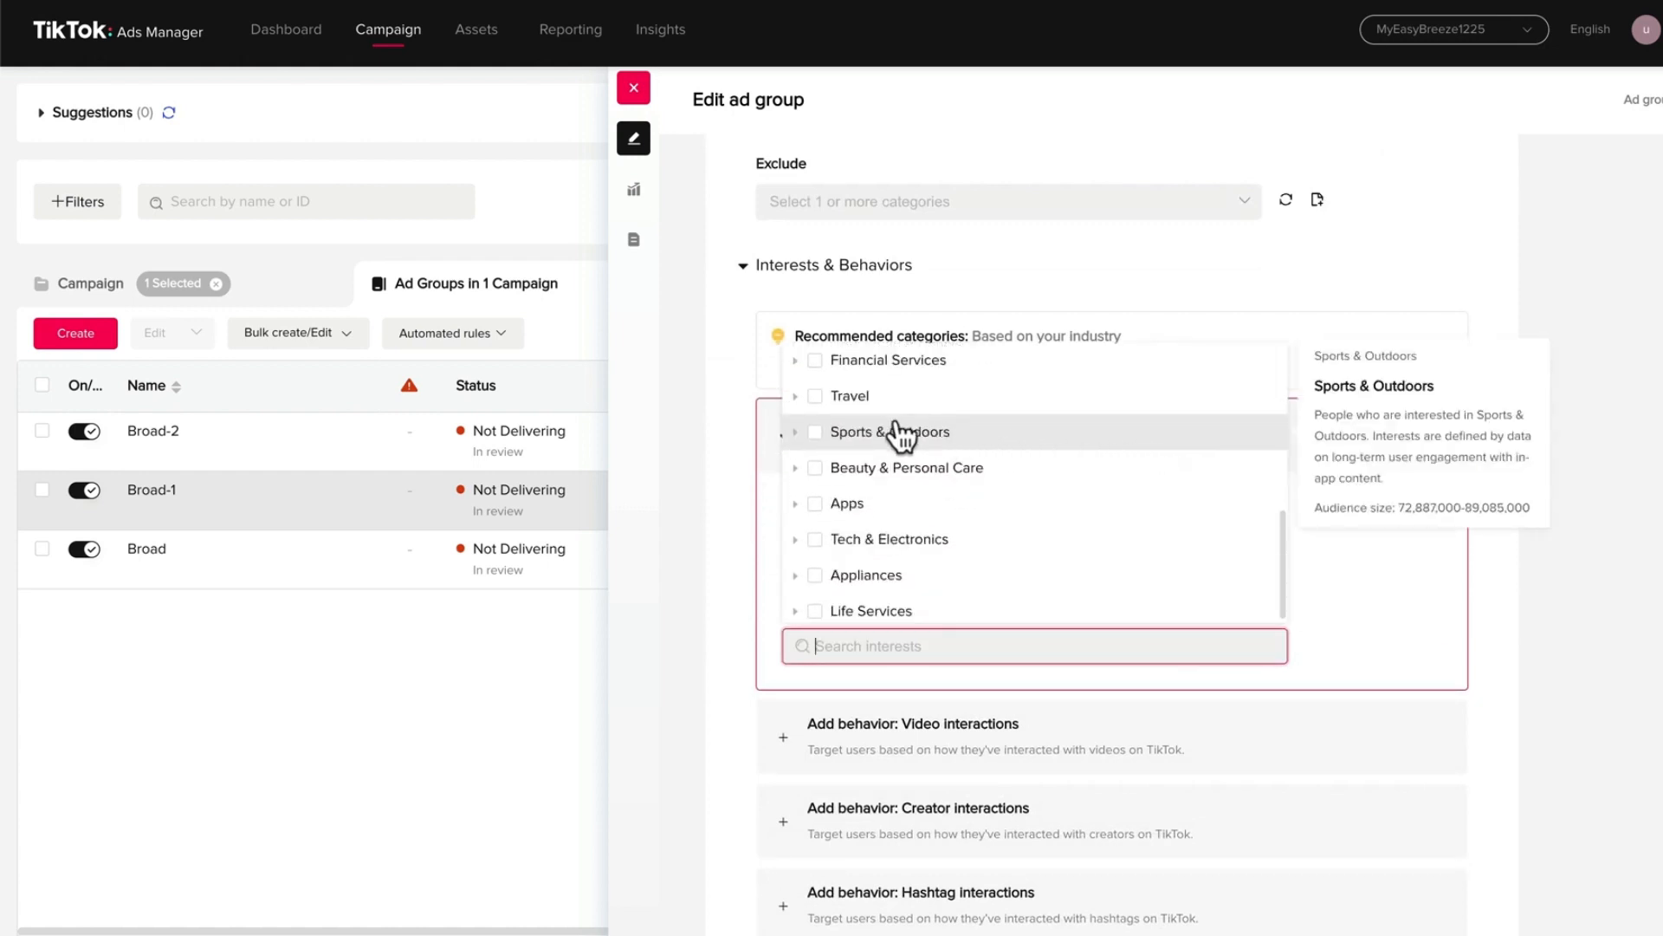
click(816, 396)
click(1500, 612)
scroll(1500, 616, up, 15)
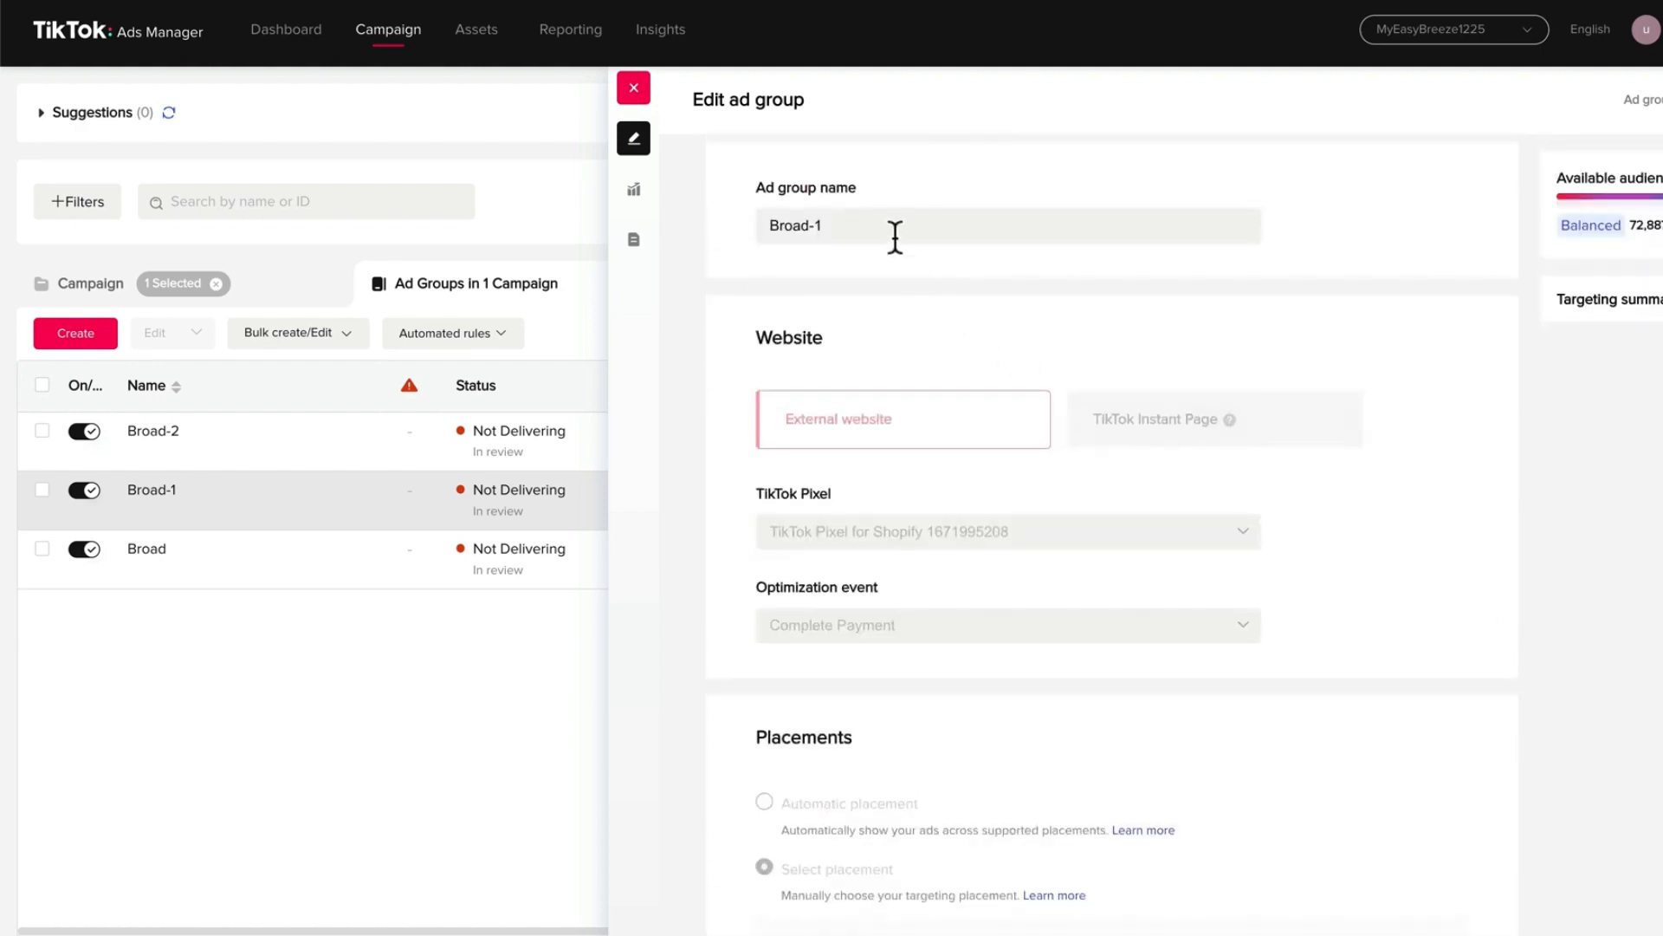
Rename the Broad-1 ad group to 'Travel'.
click(885, 225)
text(Travel)
scroll(1557, 496, down, 20)
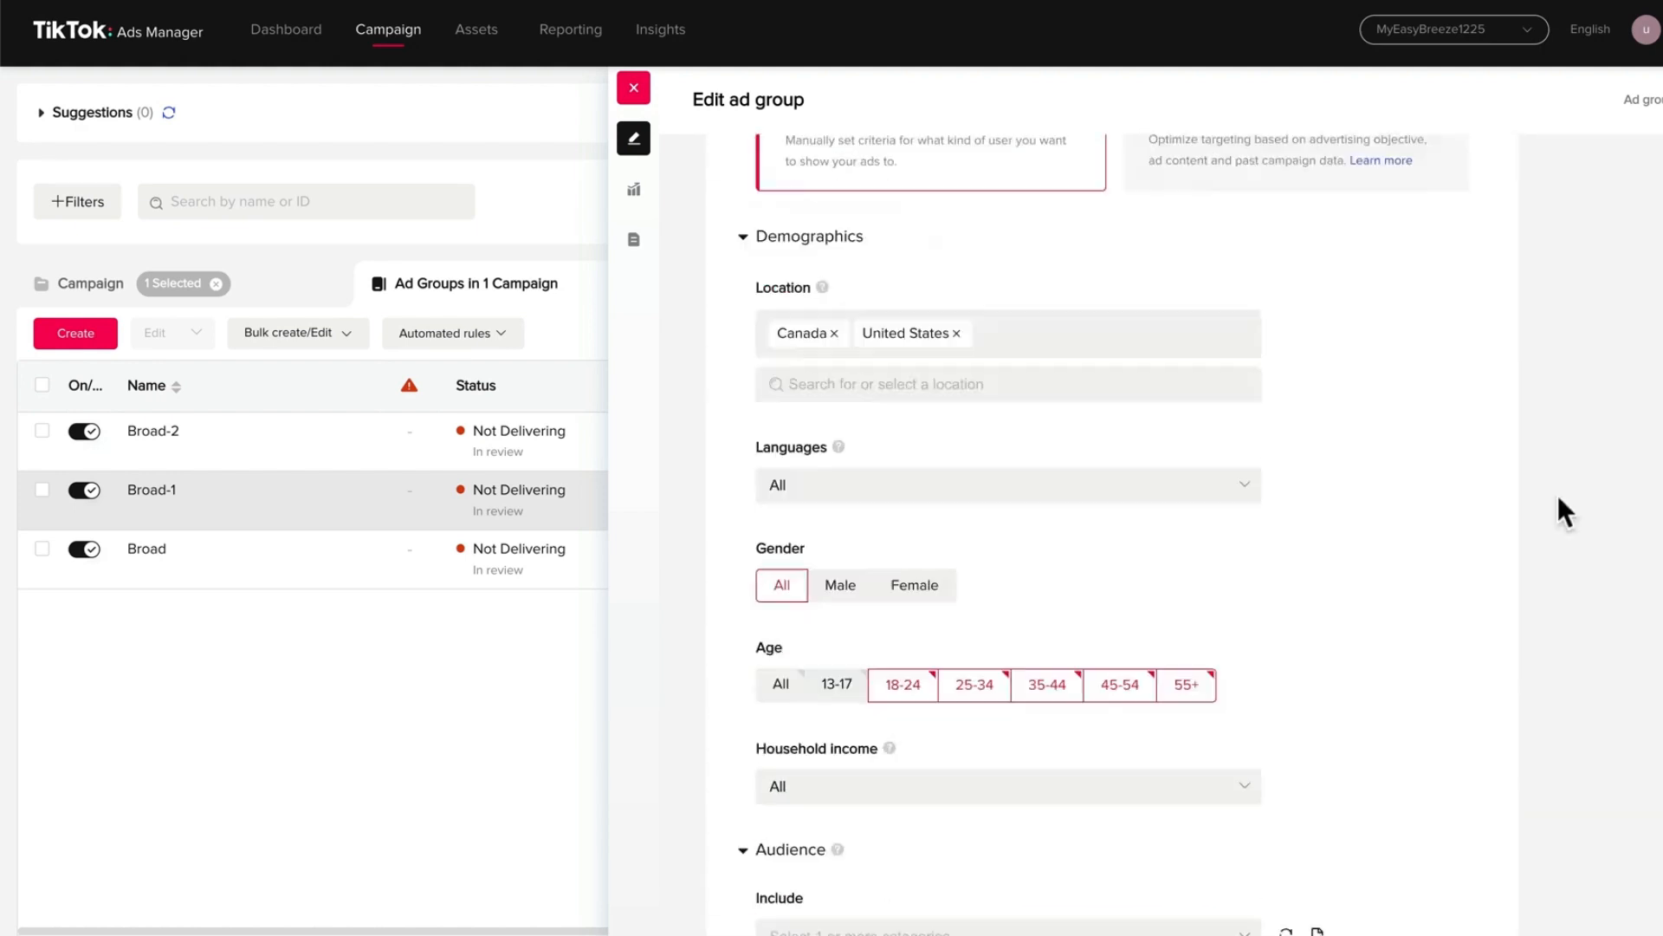
scroll(1557, 495, down, 7)
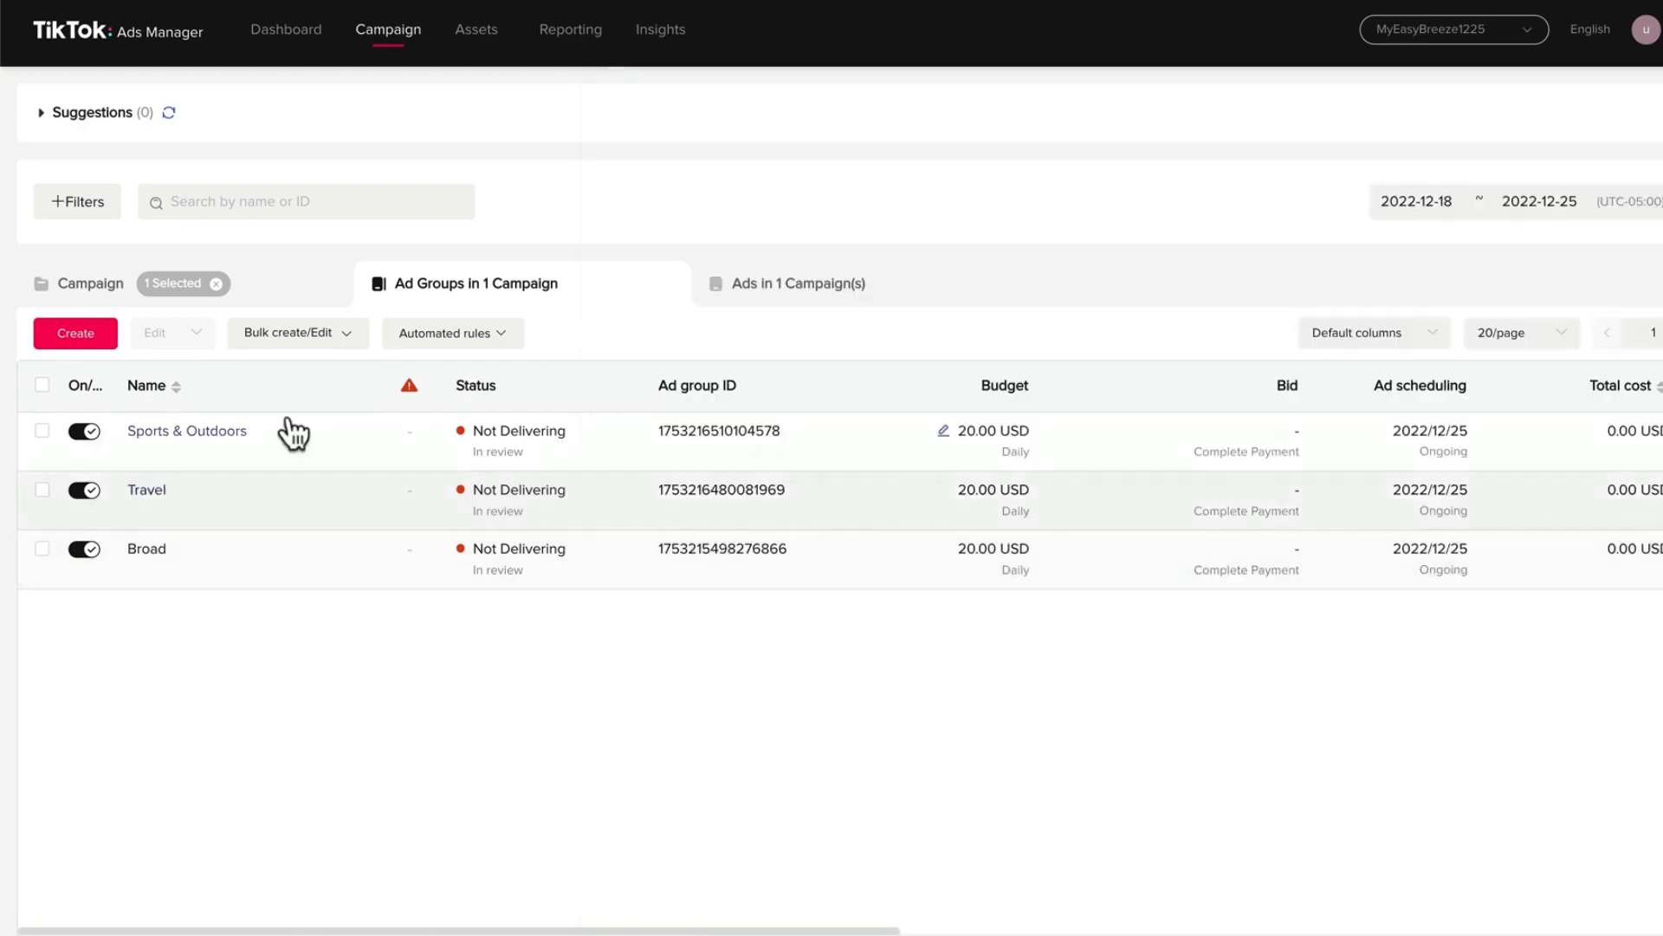
Return to the Cold - Conversions ad groups and list the Travel ad group's ads.
click(274, 296)
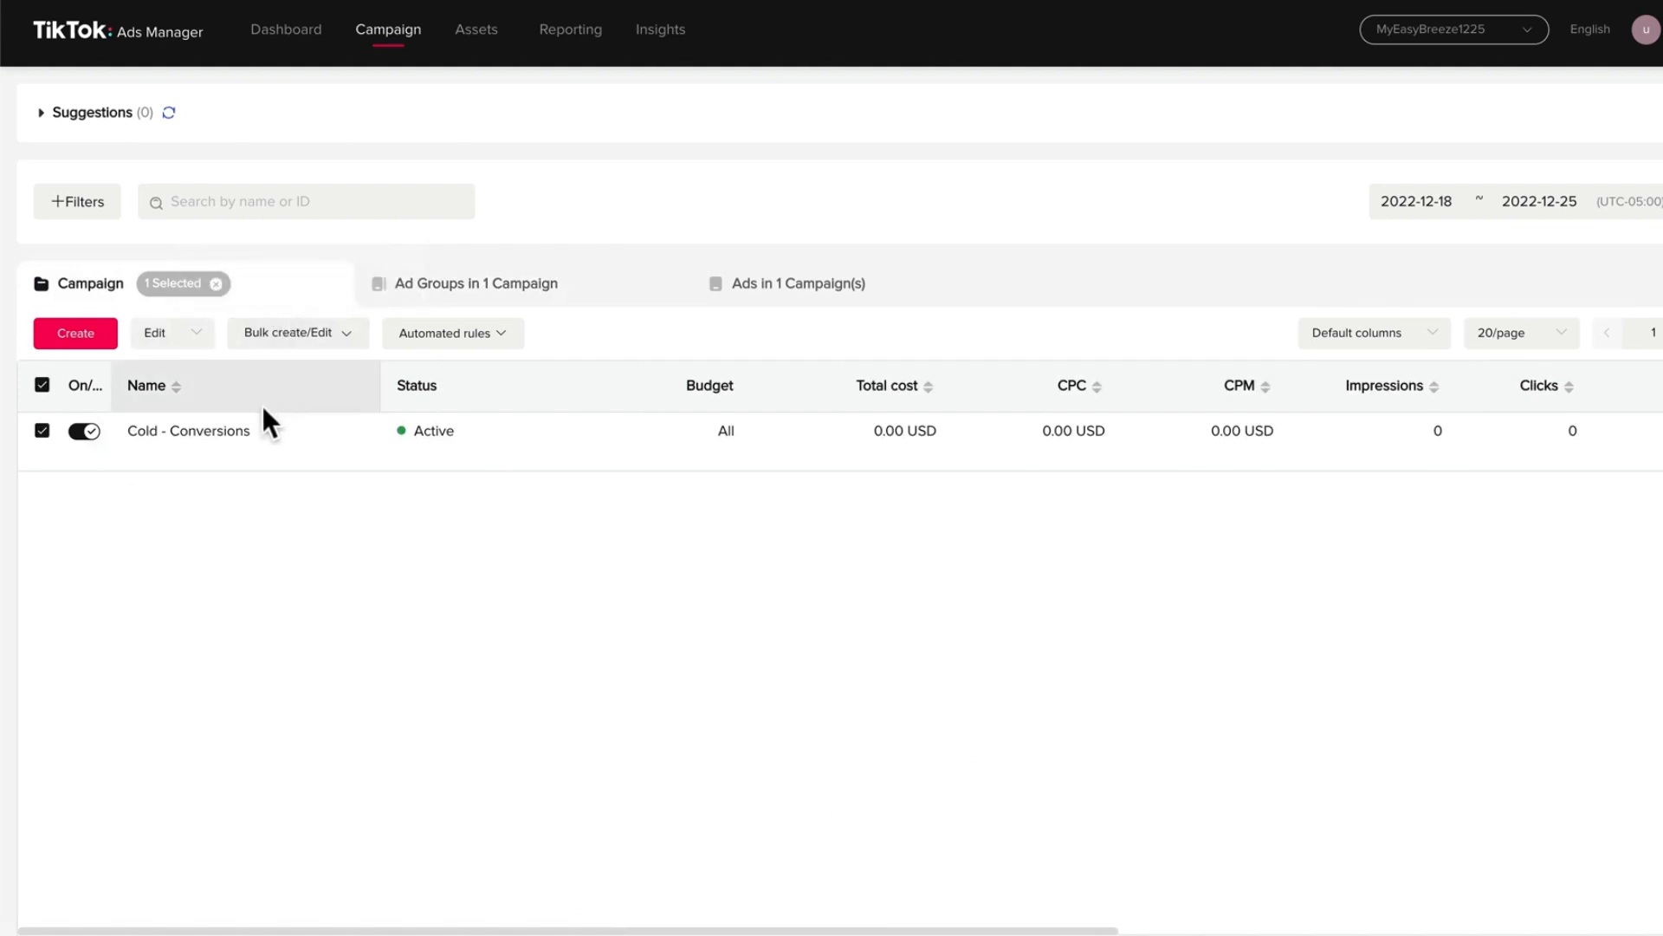
click(232, 433)
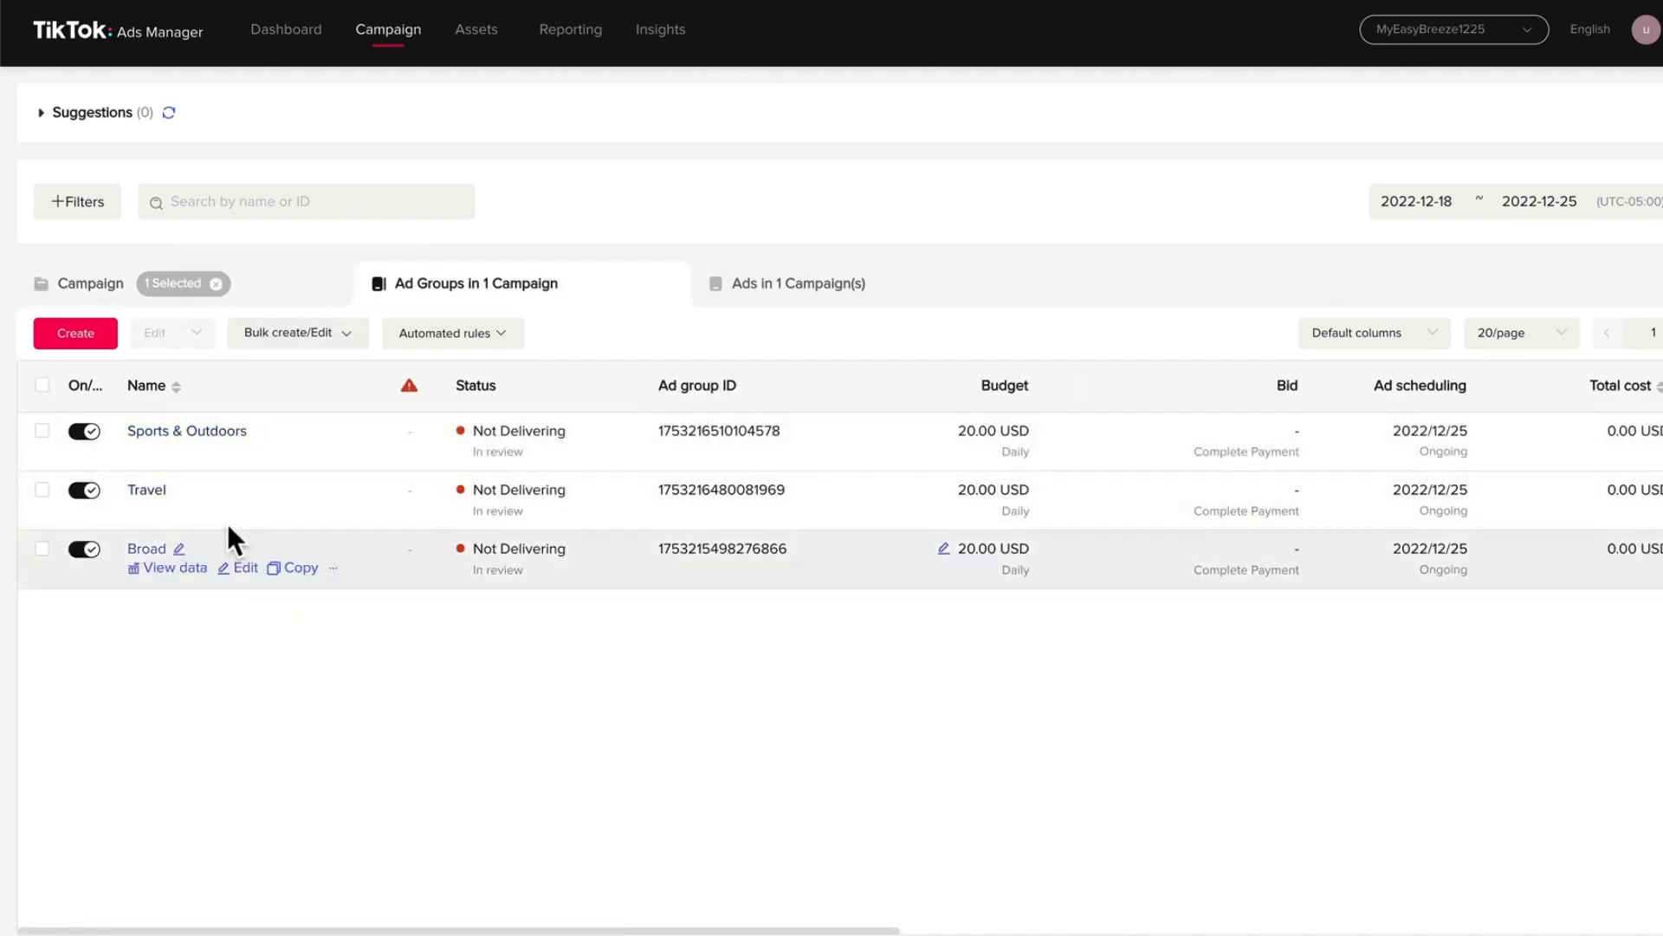
click(149, 496)
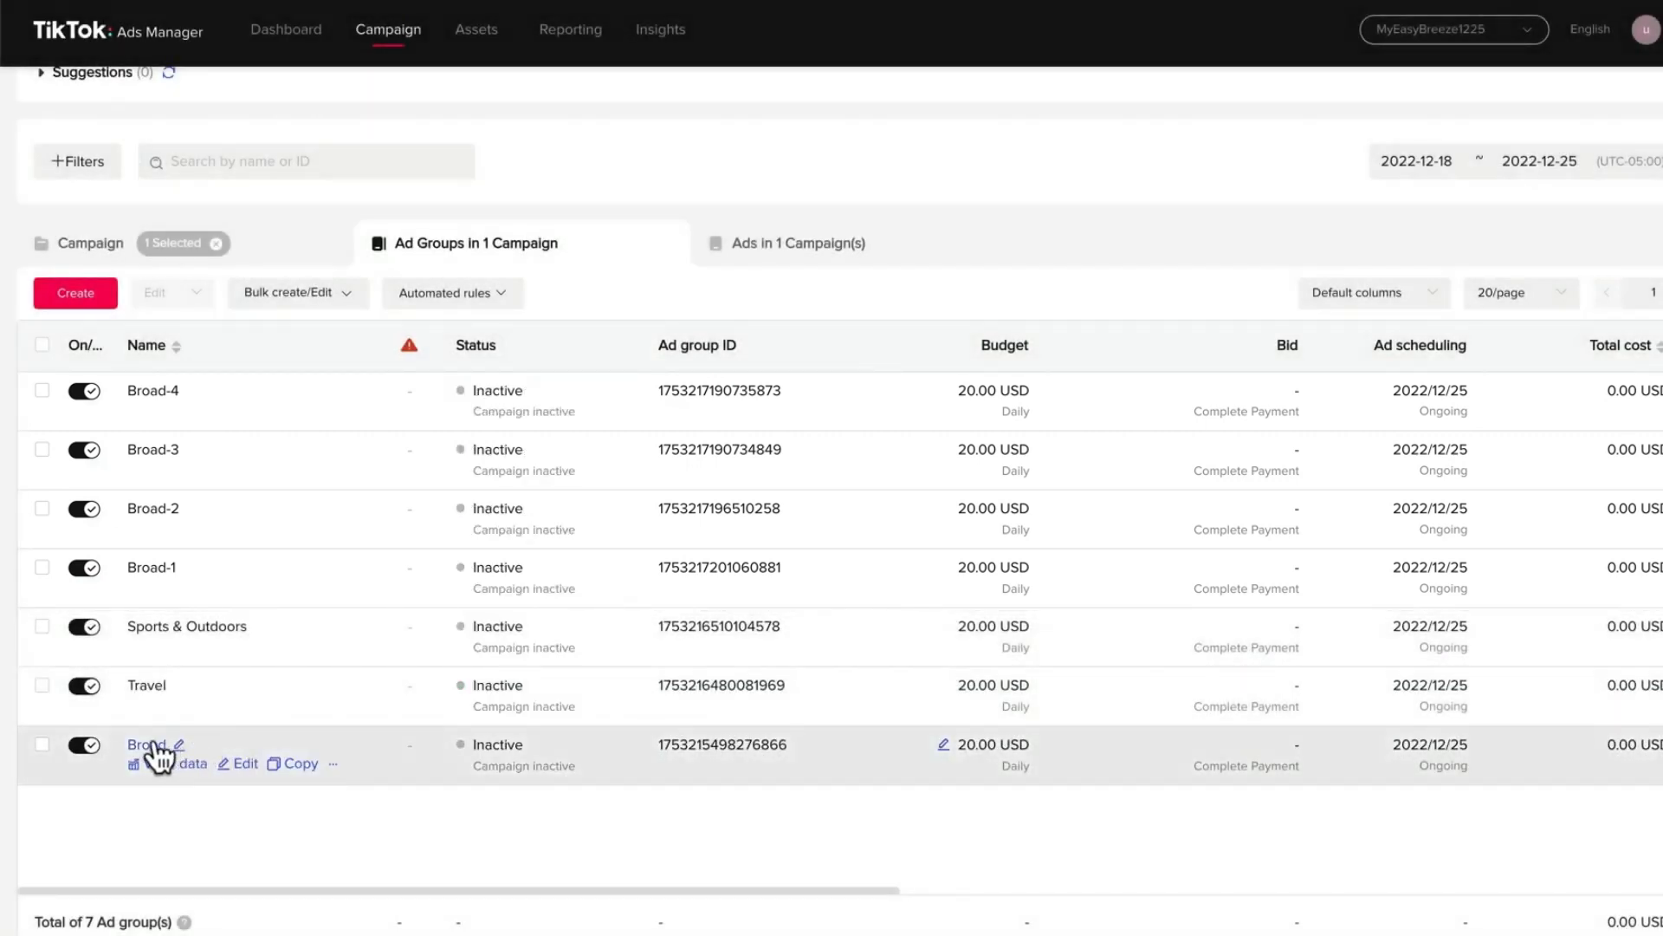
List the Broad ad group's ads and switch Ad 3 off.
click(152, 745)
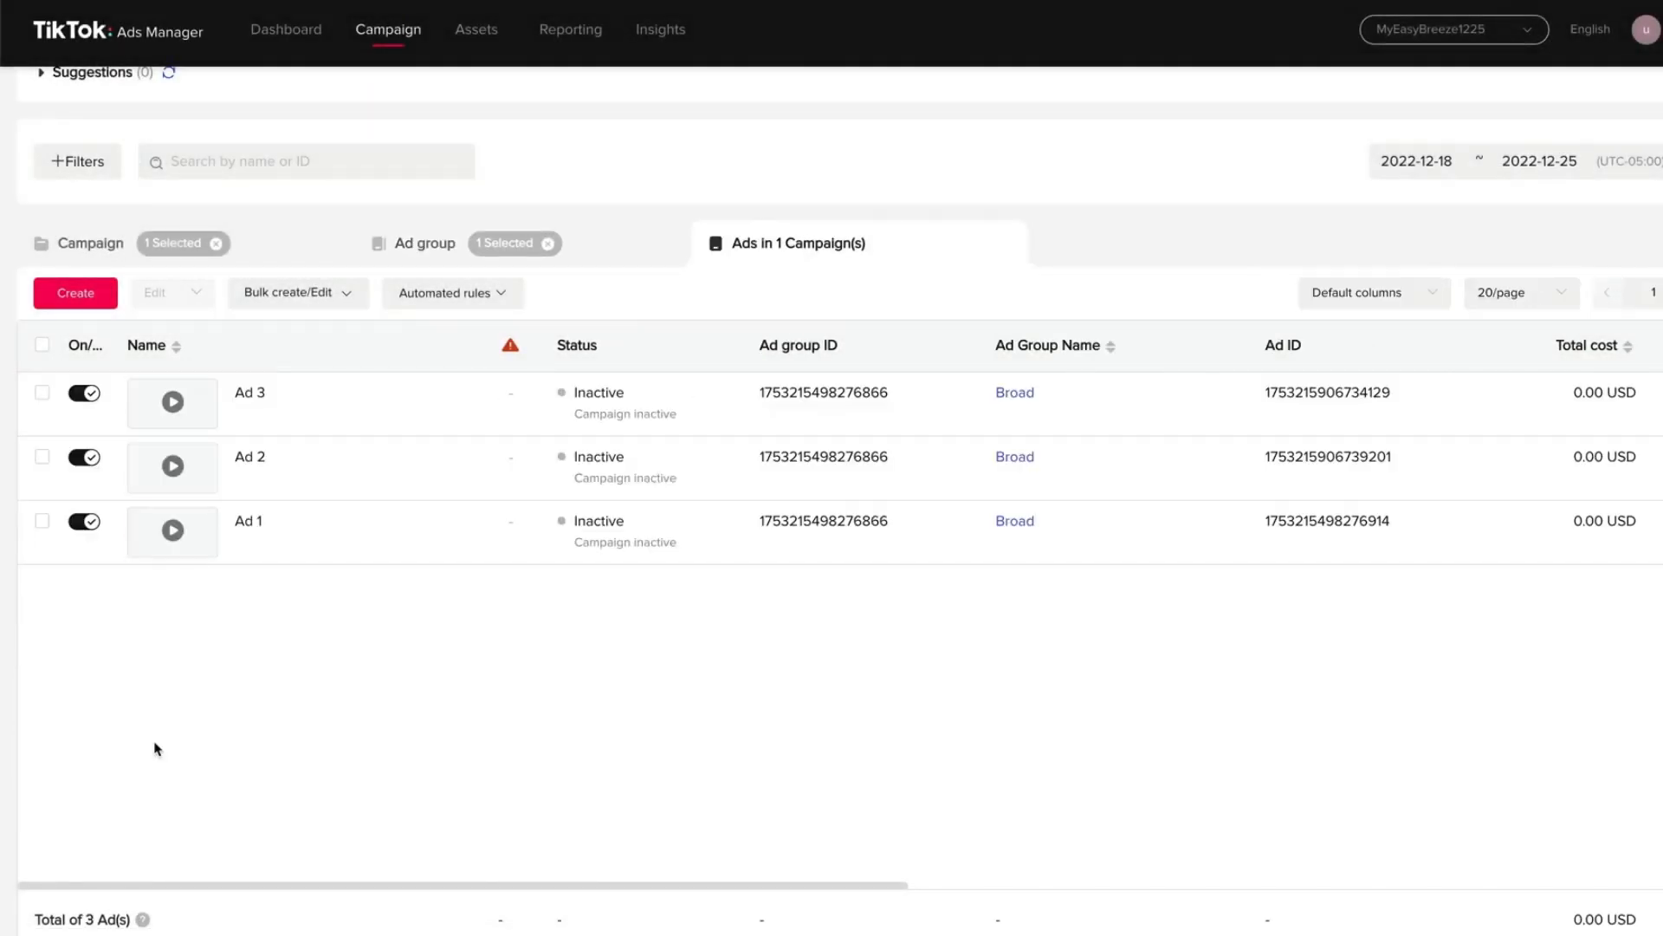
click(84, 394)
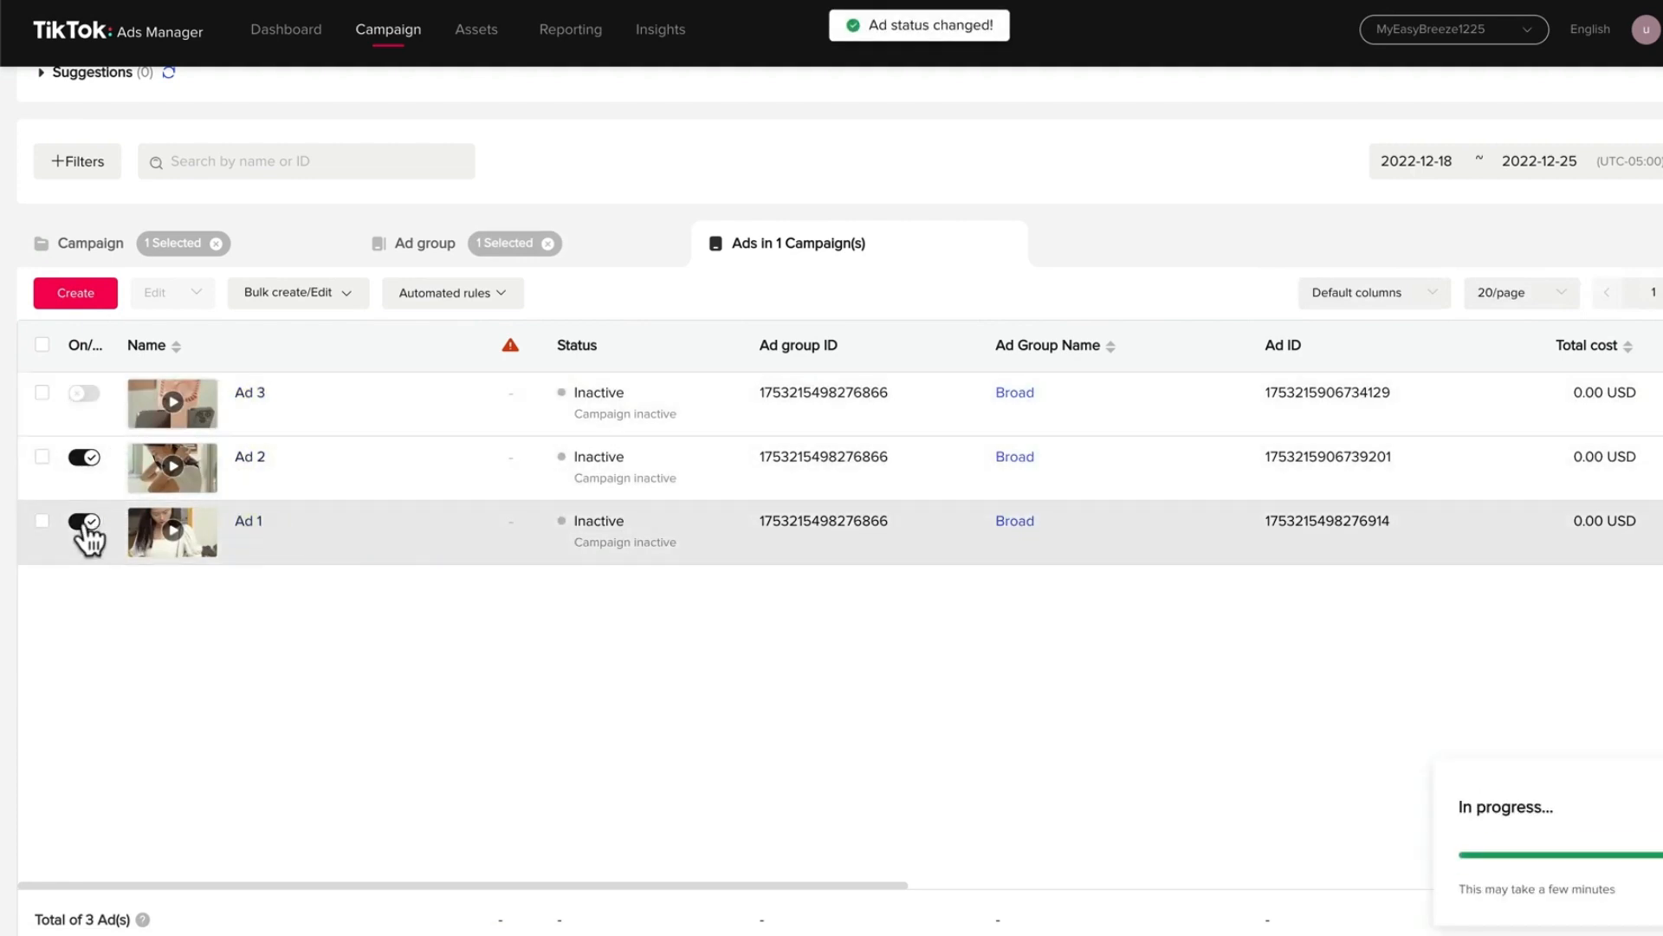